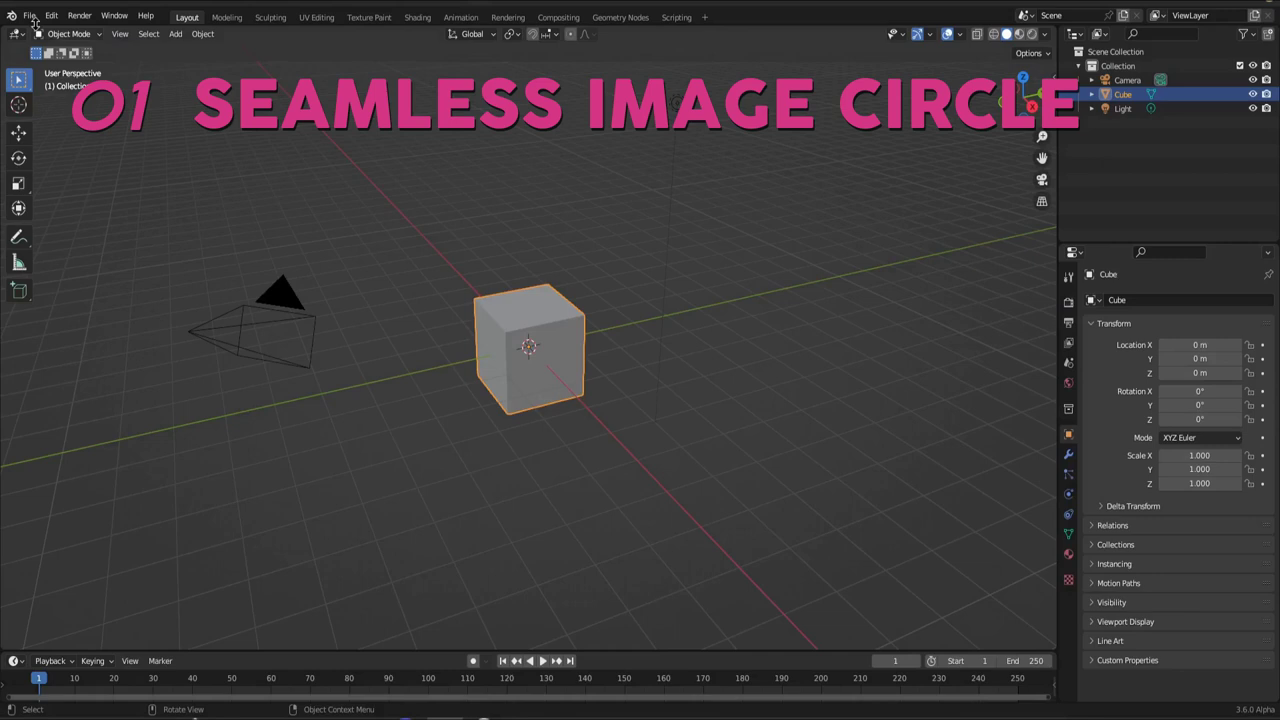
Enable the Node Wrangler add-on in the preferences and close the preferences window.
left_click(31, 18)
mouse_move(51, 22)
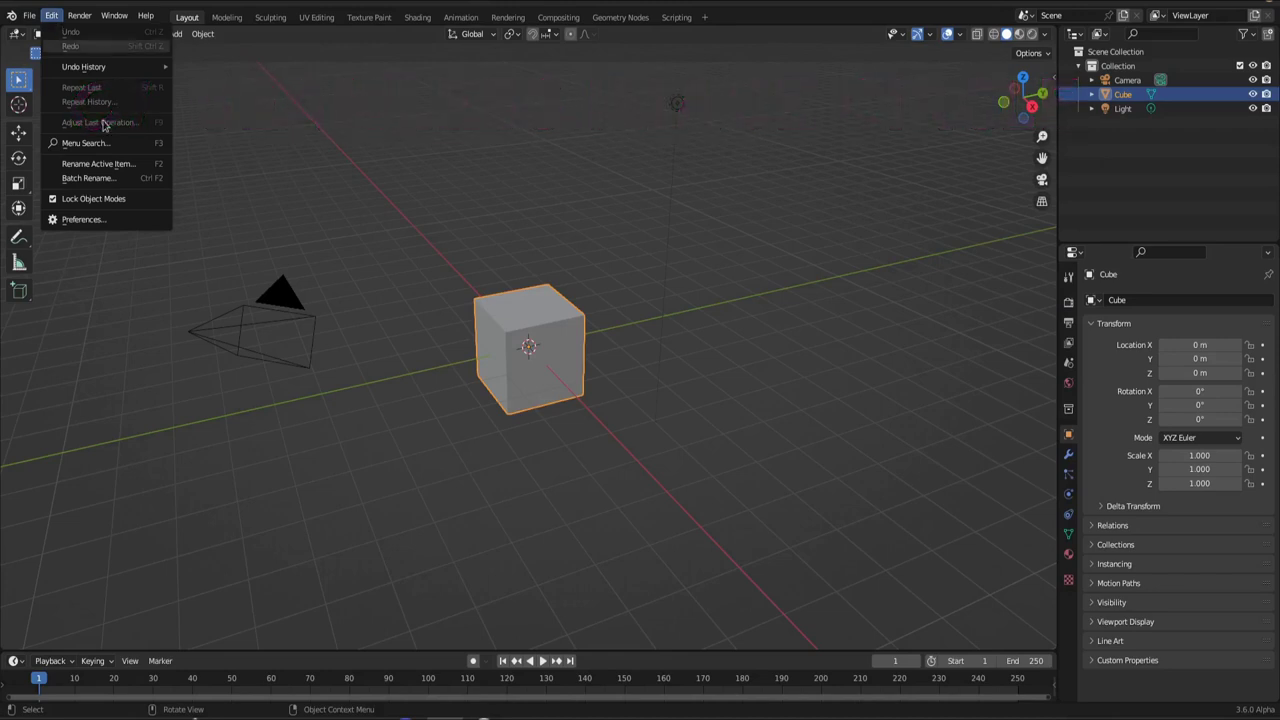
left_click(126, 220)
left_click(30, 188)
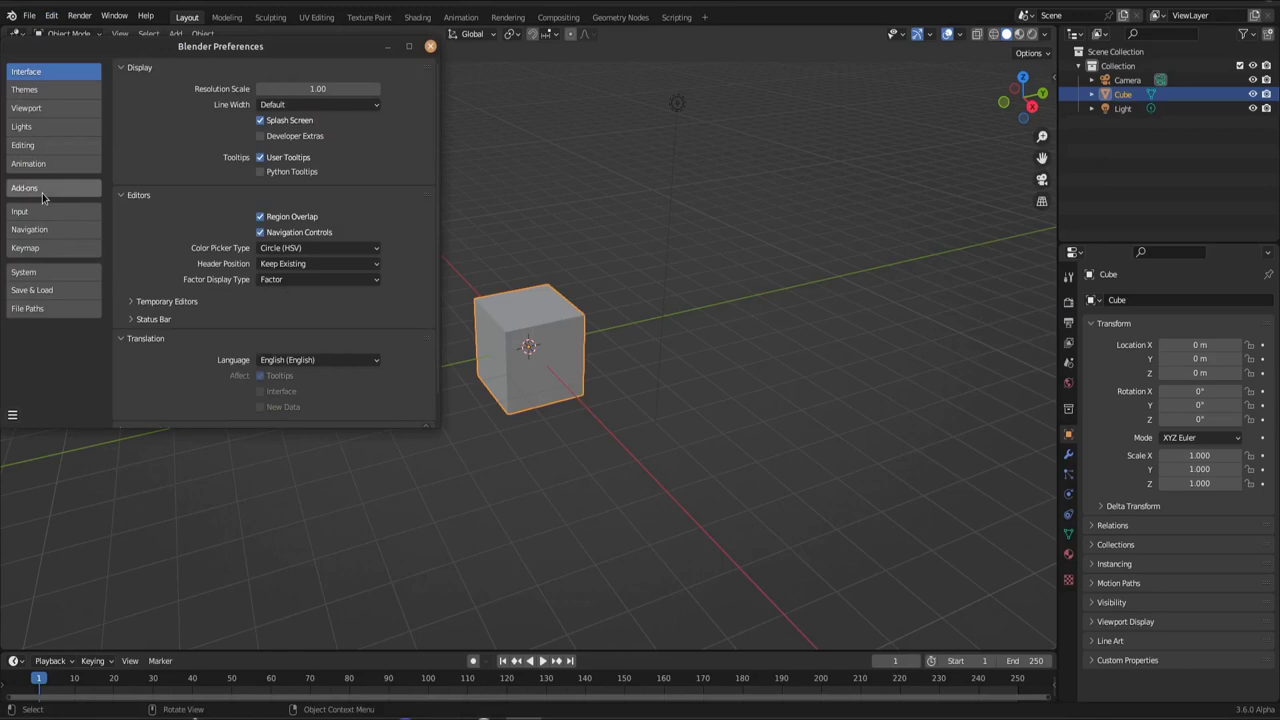
left_click(364, 87)
type("node")
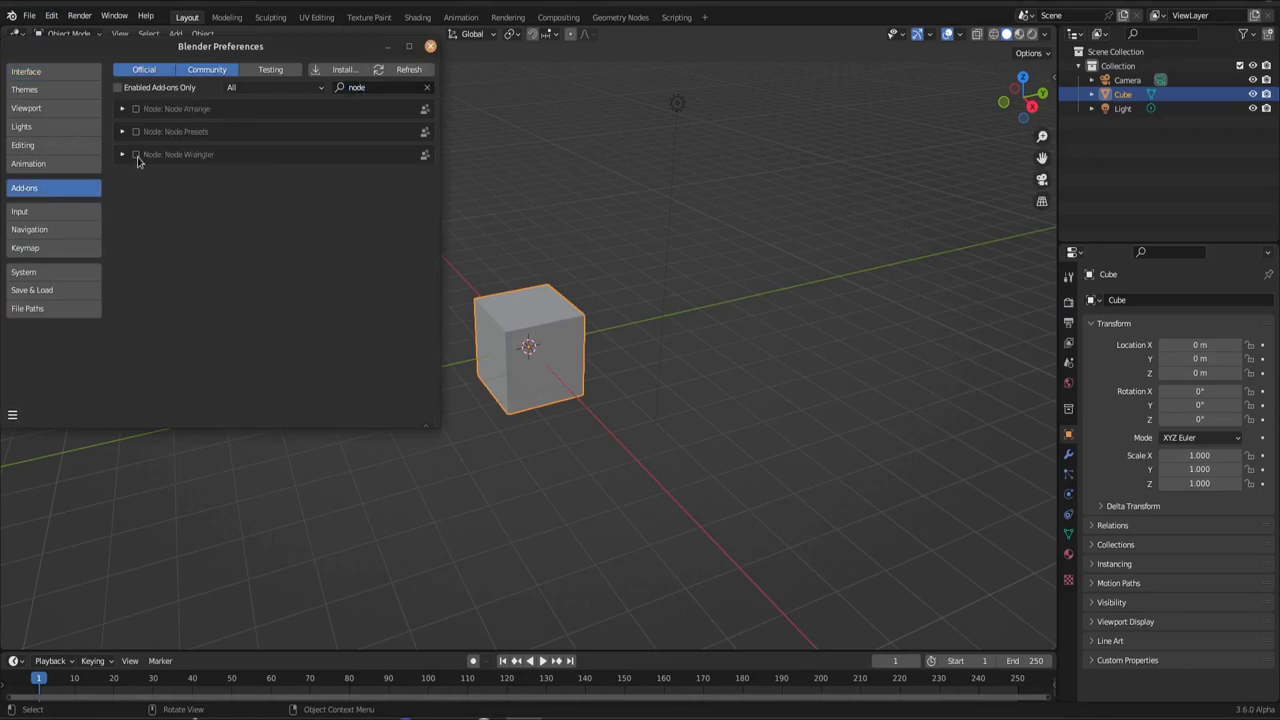
left_click(136, 155)
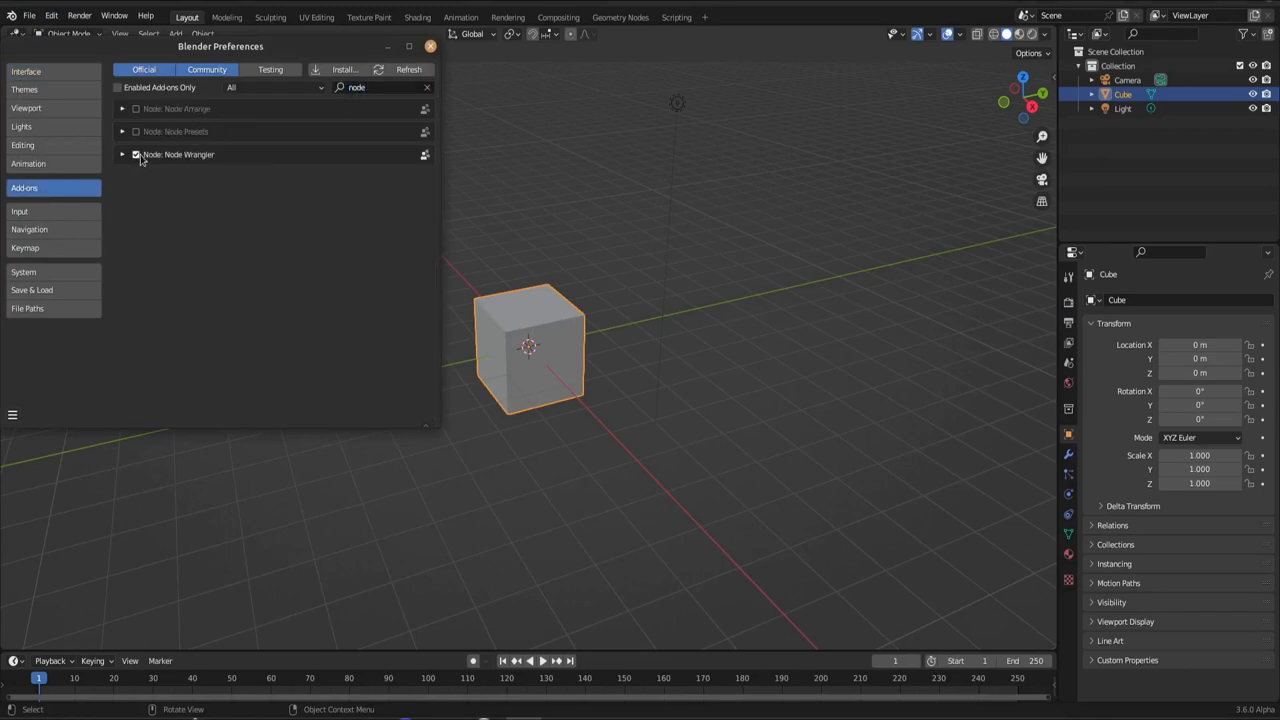
left_click(431, 47)
Show the transform sidebar and delete the default cube and light from the scene.
key("n")
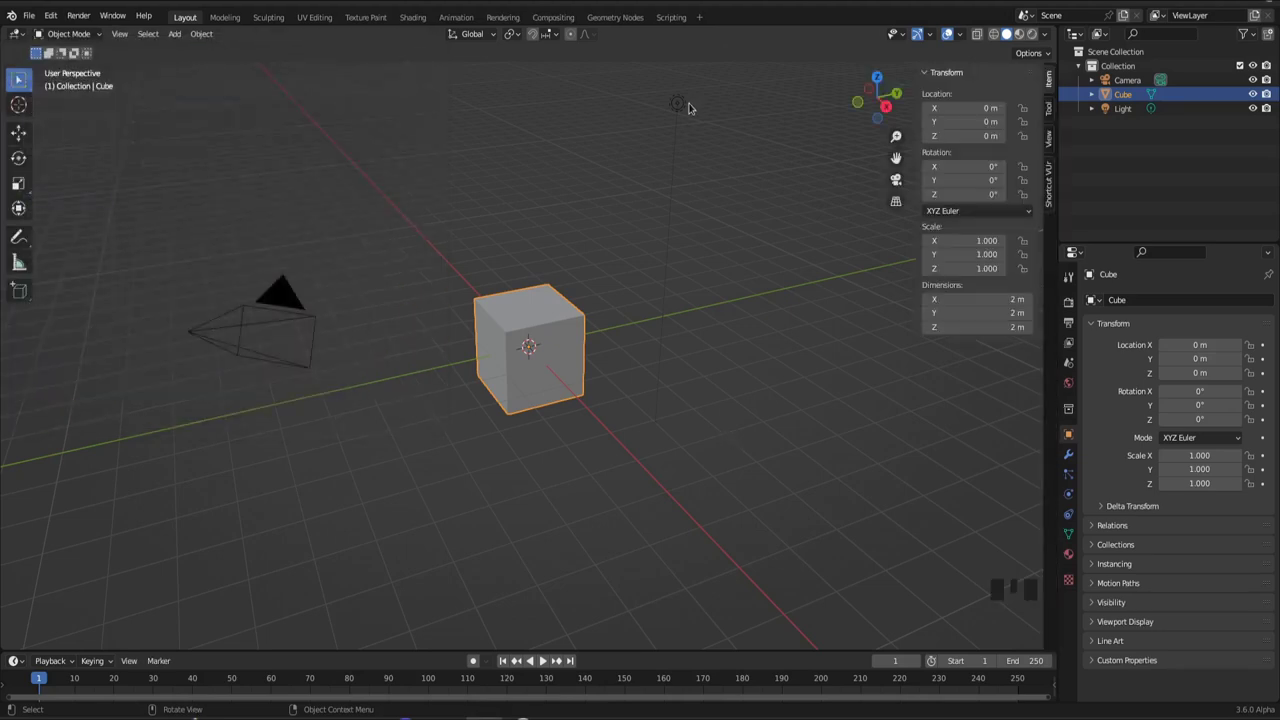
left_click_drag(416, 82, 736, 452)
key("x")
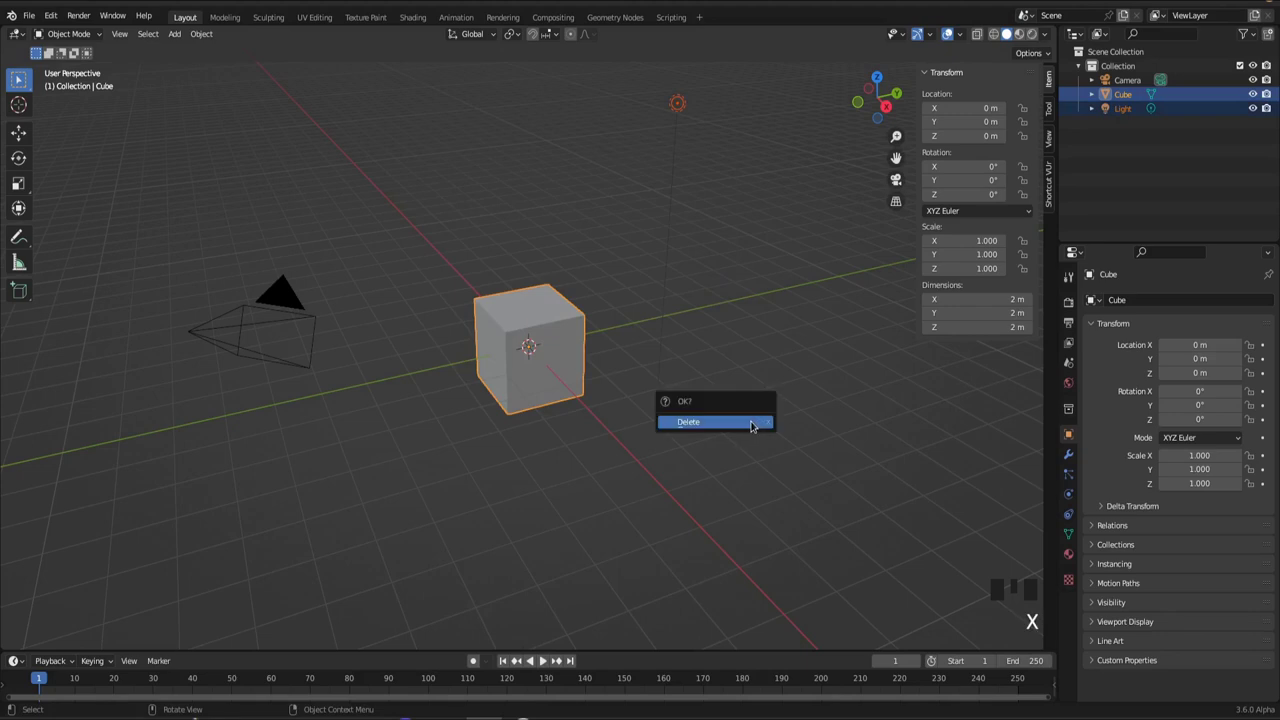
left_click(752, 423)
Clear the camera's location and rotation to put it at the world origin.
left_click(275, 348)
left_click(233, 333)
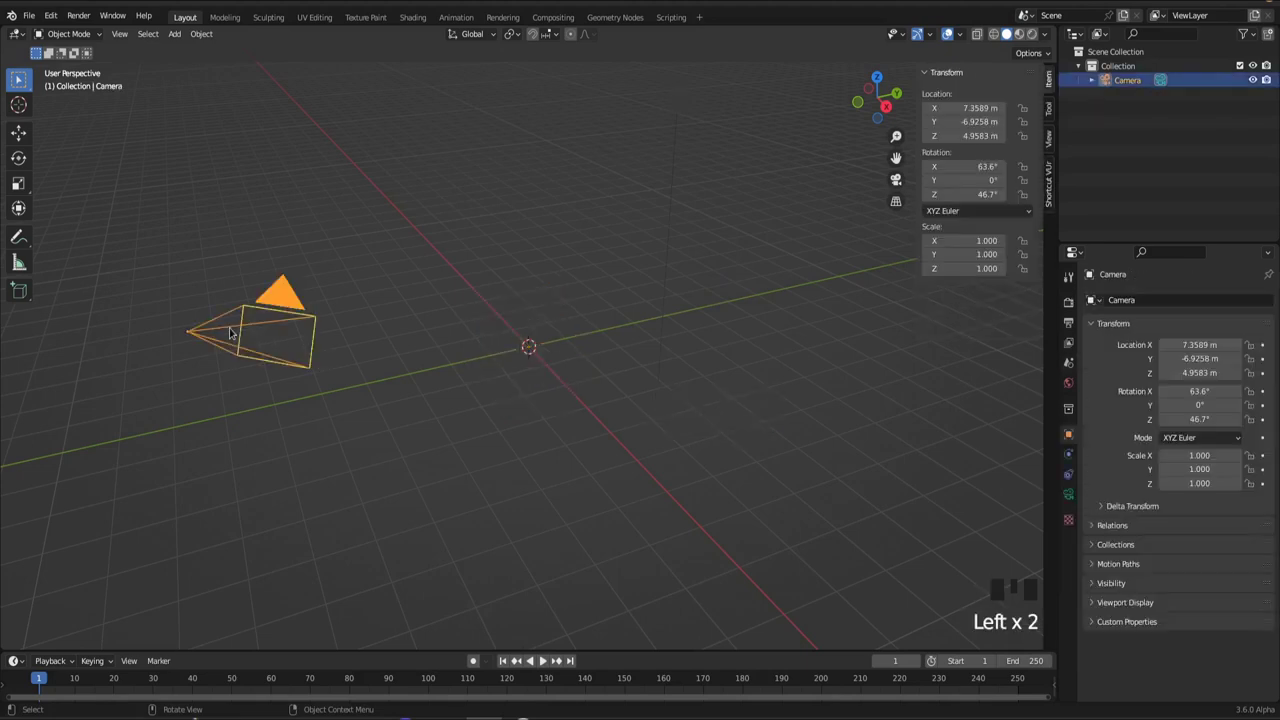
key("alt+g")
key("alt+r")
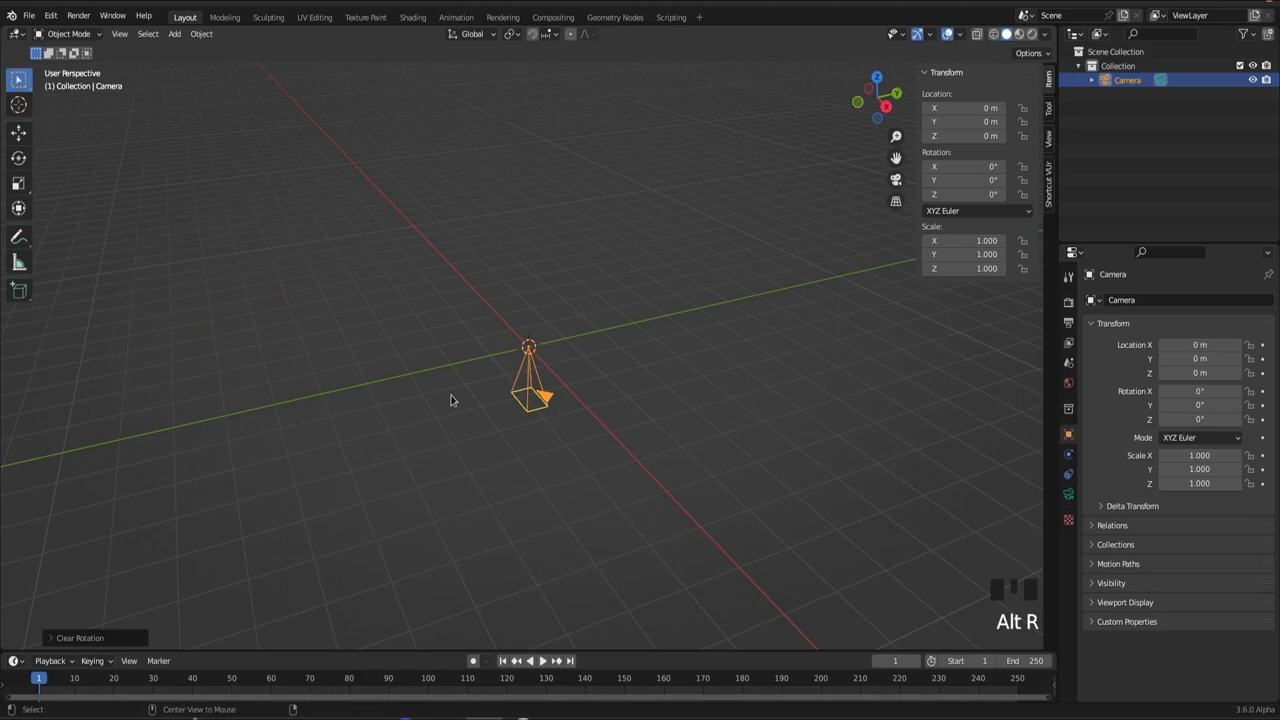
Move the camera 5 m up along the Z axis and look through it.
key("g")
key("z")
key("5")
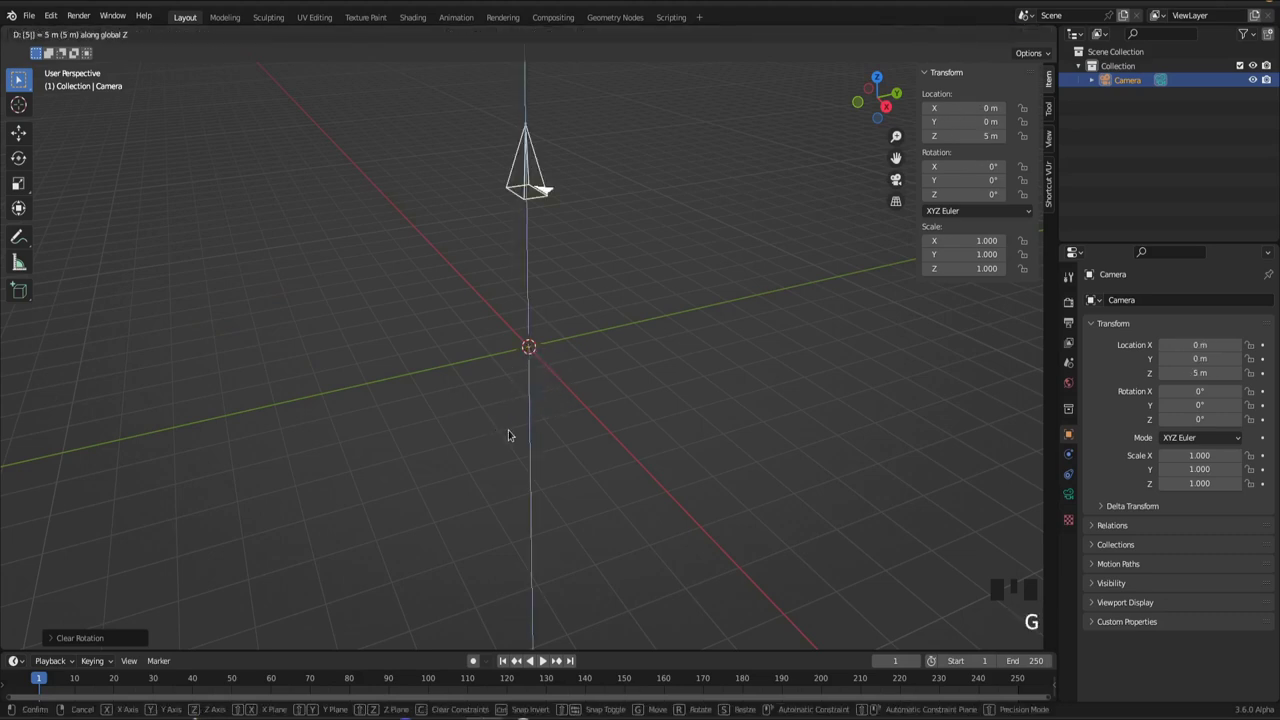
key("Return")
key("KP_0")
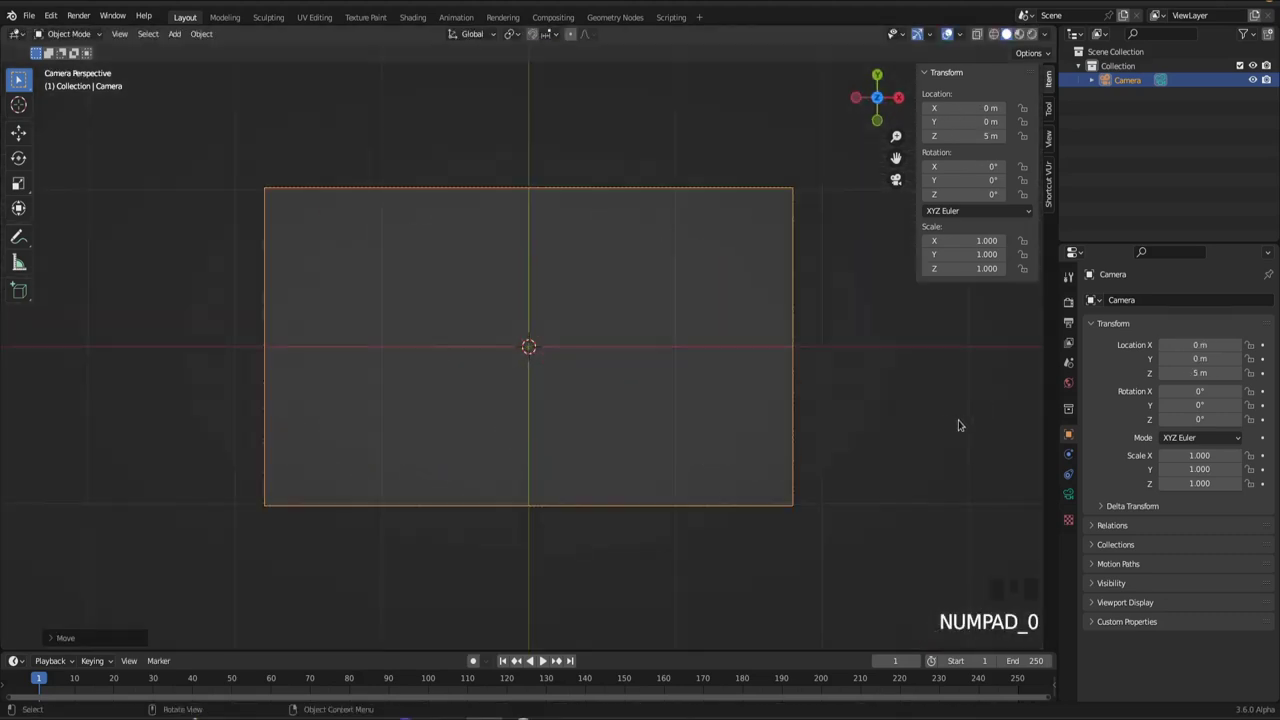
Set the render engine to Cycles and the device to GPU Compute.
left_click(1068, 303)
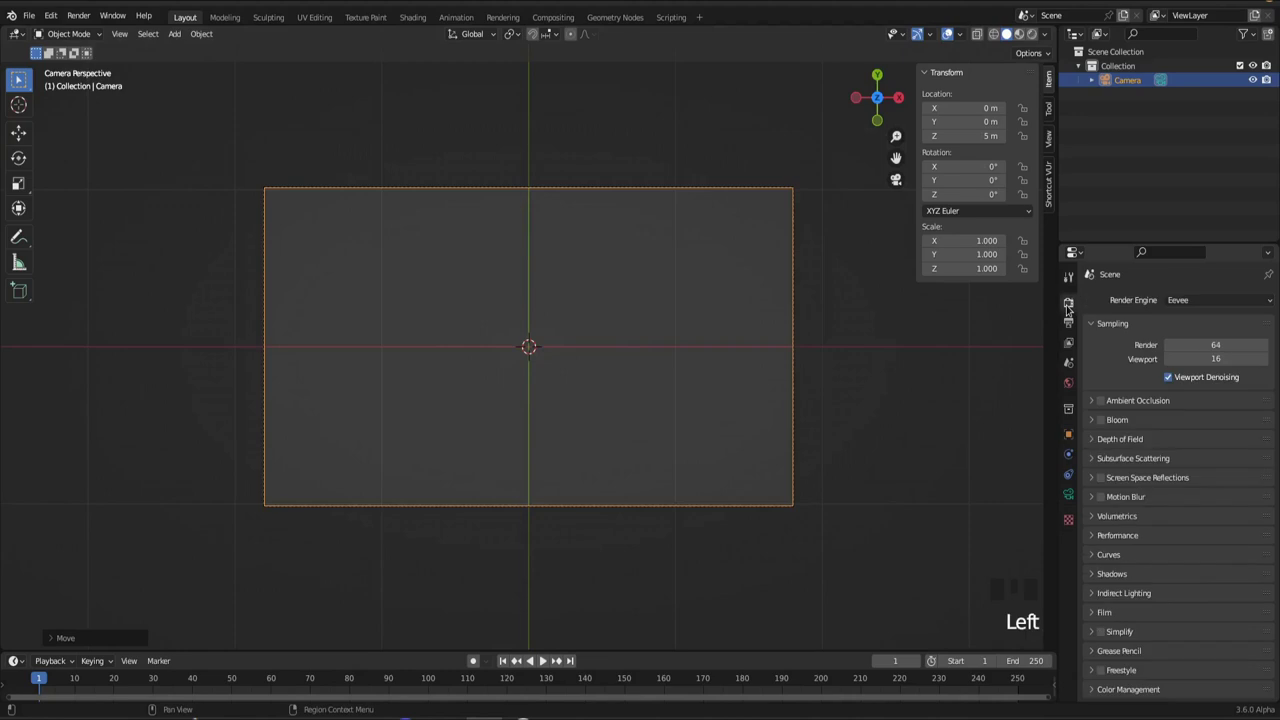
left_click(1178, 301)
left_click(1188, 349)
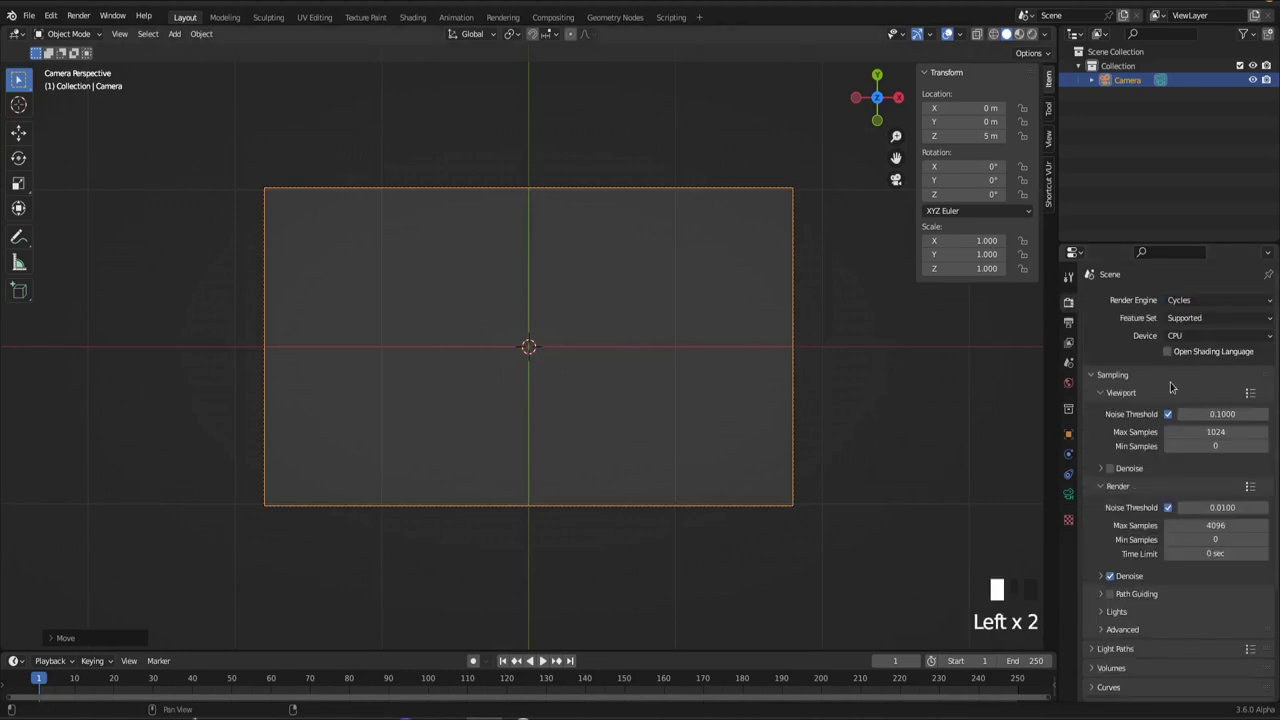
left_click(1192, 336)
left_click(1191, 367)
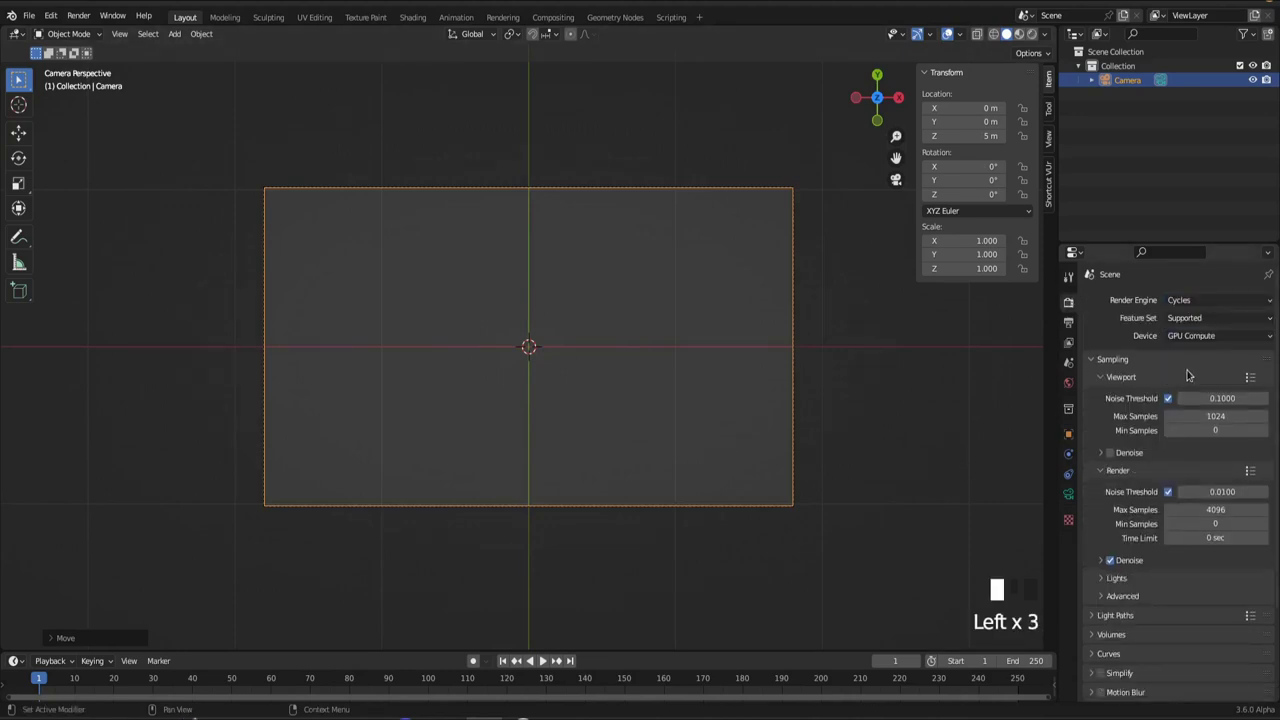
Set the maximum samples to 10 for the viewport and 50 for the render.
left_click(1222, 417)
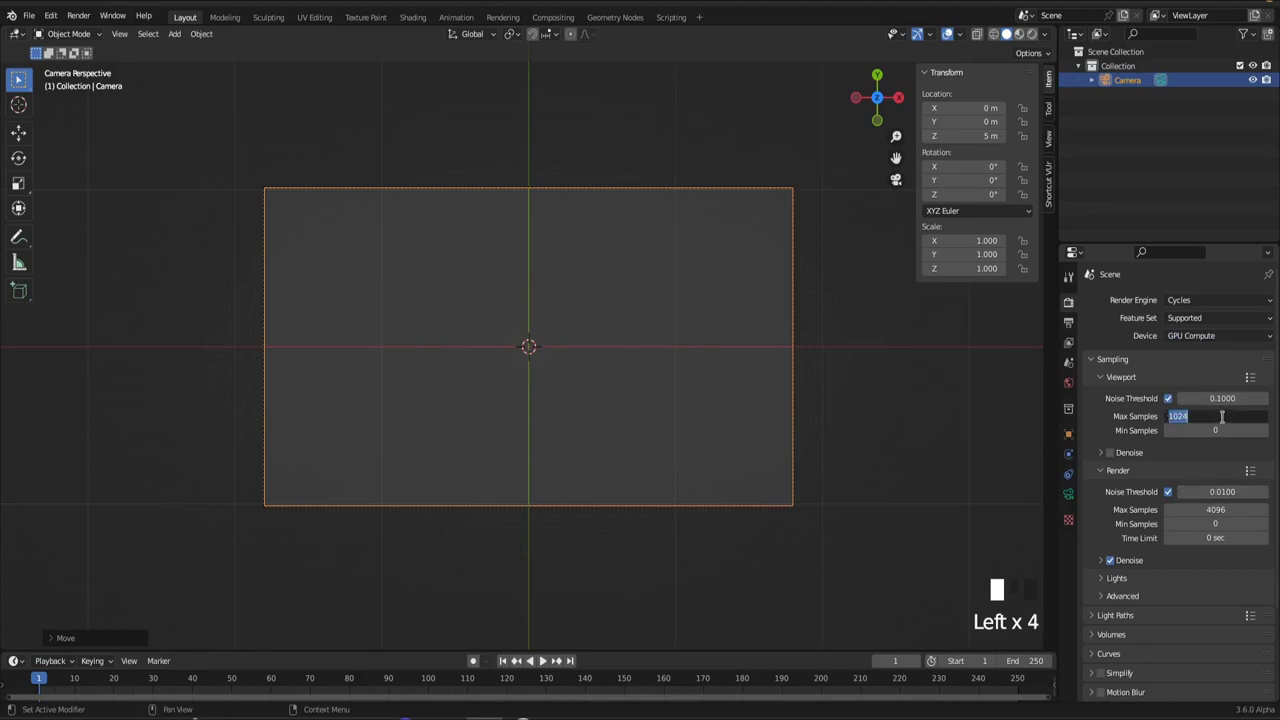
type("10")
left_click(1226, 510)
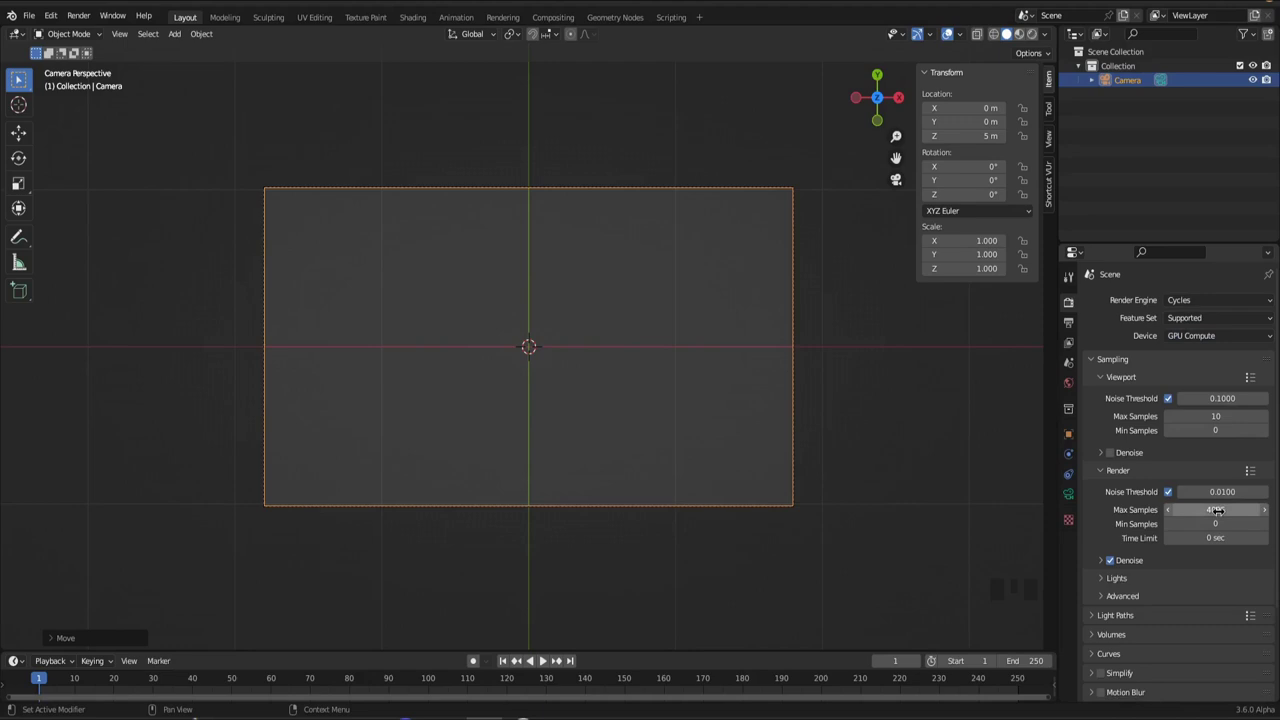
left_click(1216, 510)
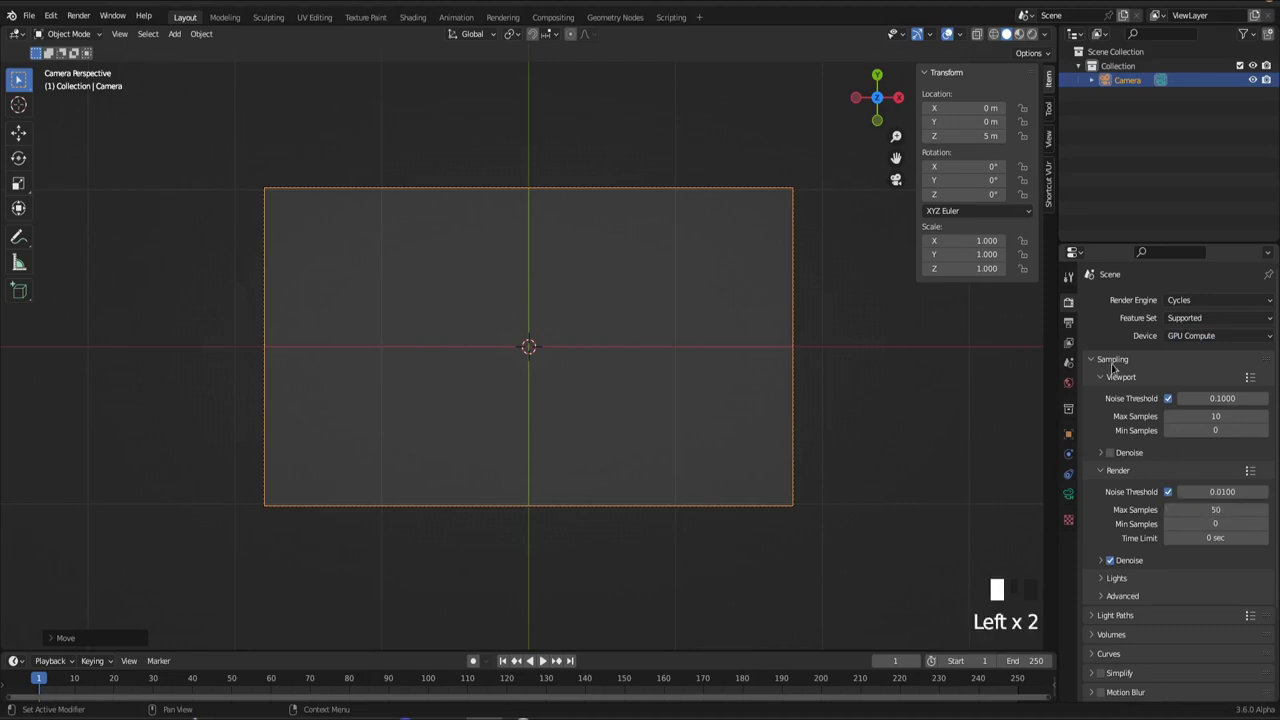
Set the output's horizontal resolution to 1080 px for a square camera frame.
left_click(1068, 322)
left_click(1217, 320)
type("1080")
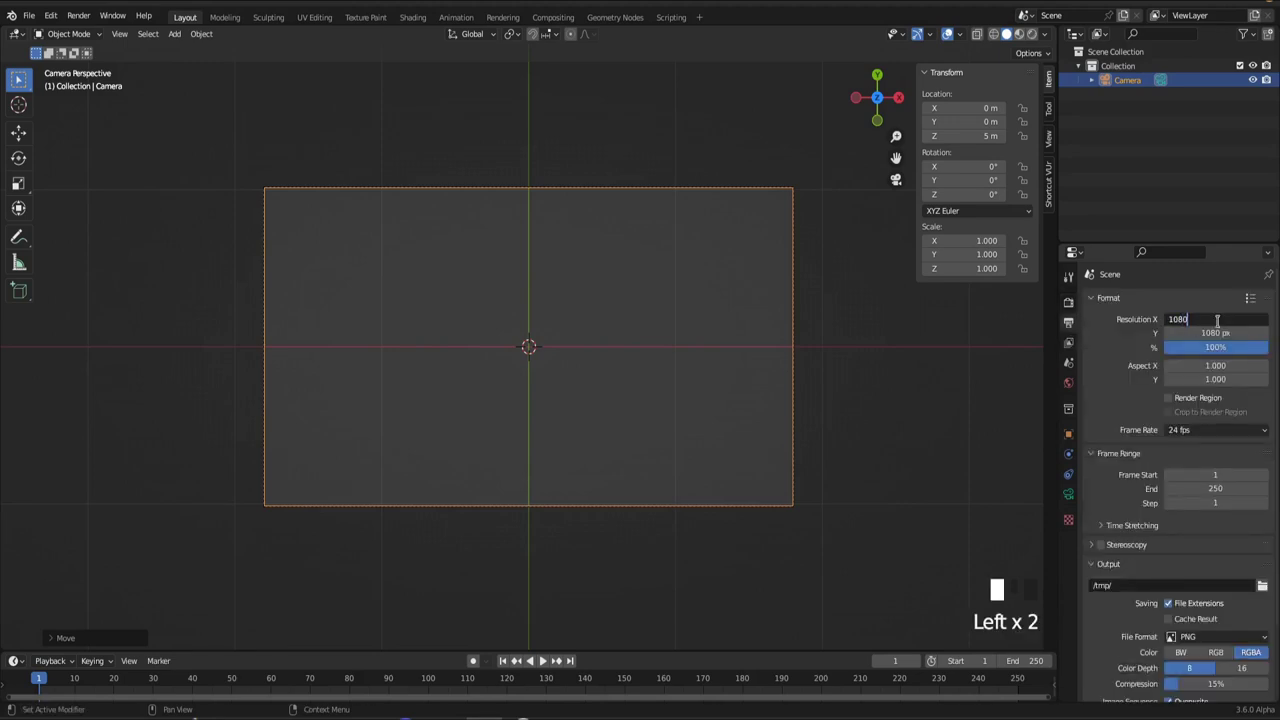
key("Return")
scroll(522, 308, "down", 4)
scroll(543, 384, "up", 3)
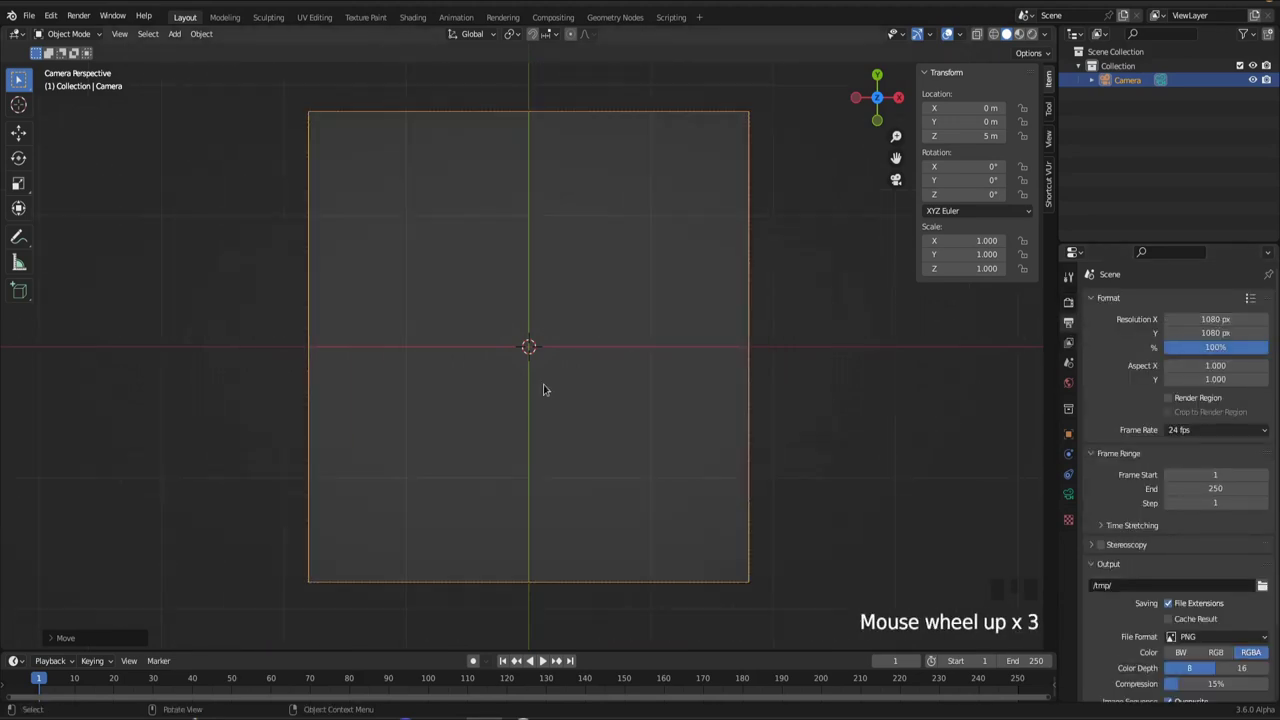
scroll(543, 384, "down", 2)
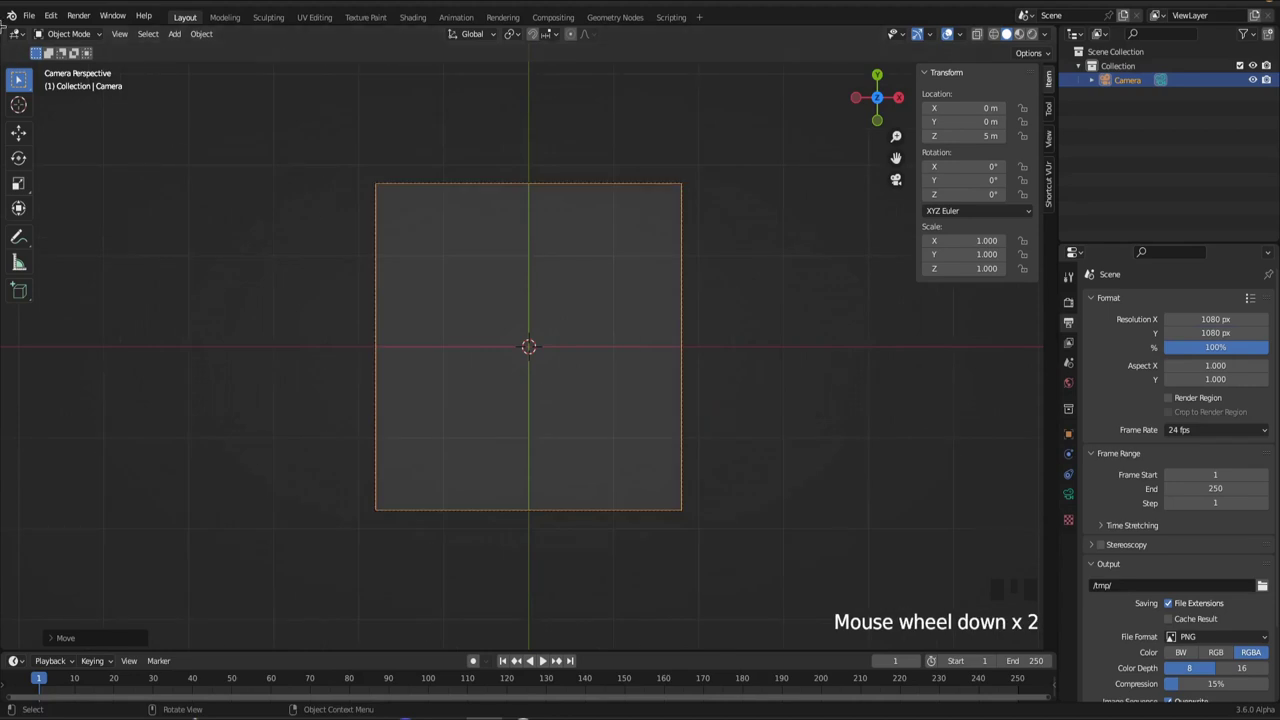
Split the viewport in two side by side and add a plane scaled to about 1.827, filling the camera frame.
left_click_drag(4, 30, 522, 390)
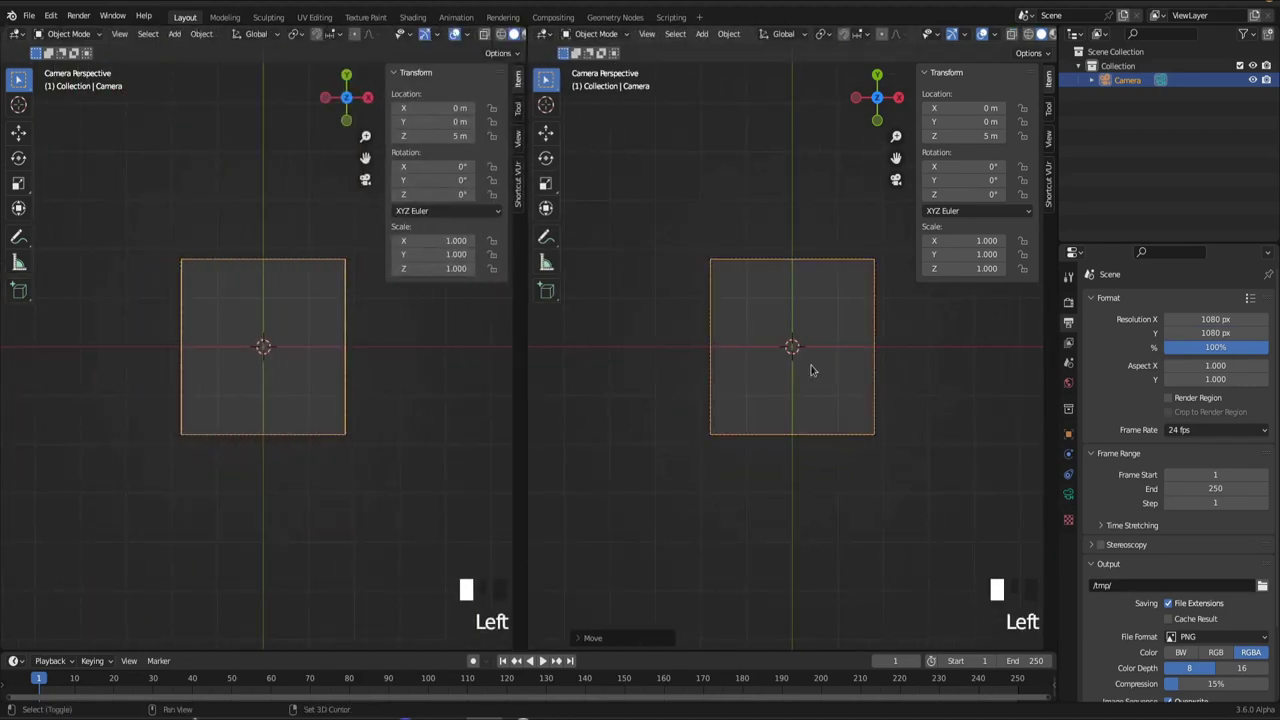
key("shift+a")
left_click(860, 368)
key("s")
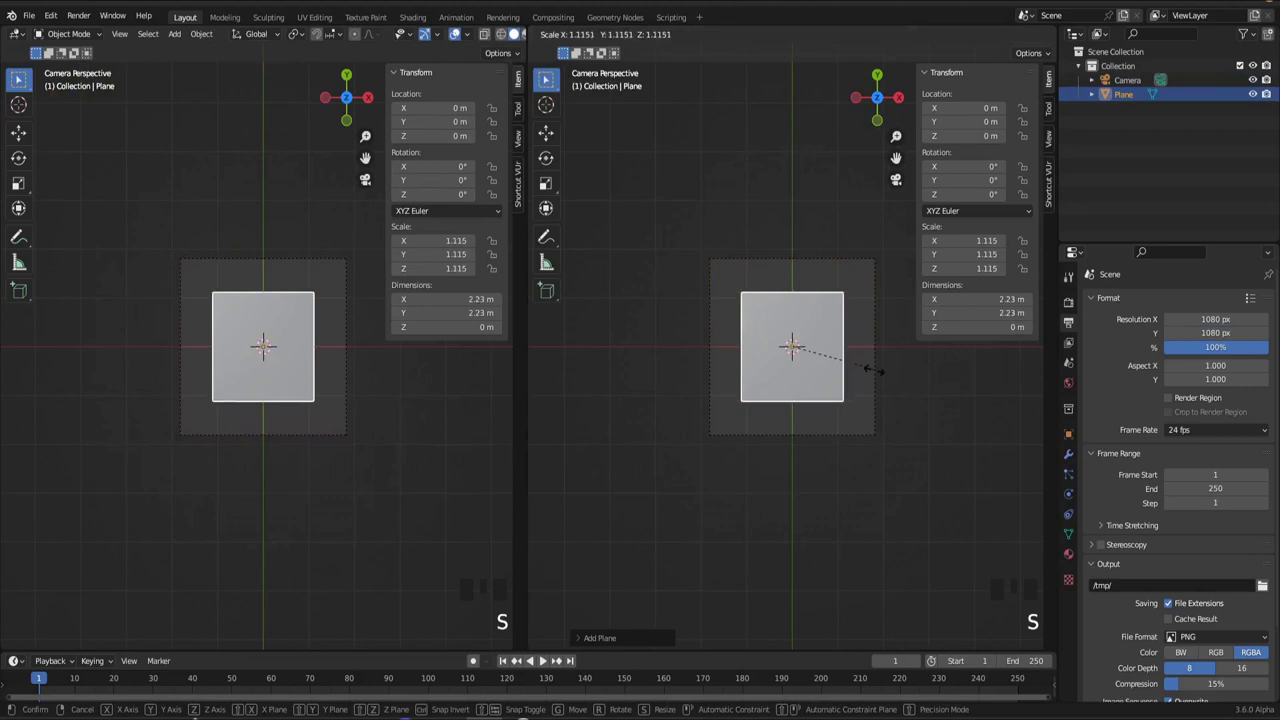
left_click(895, 388)
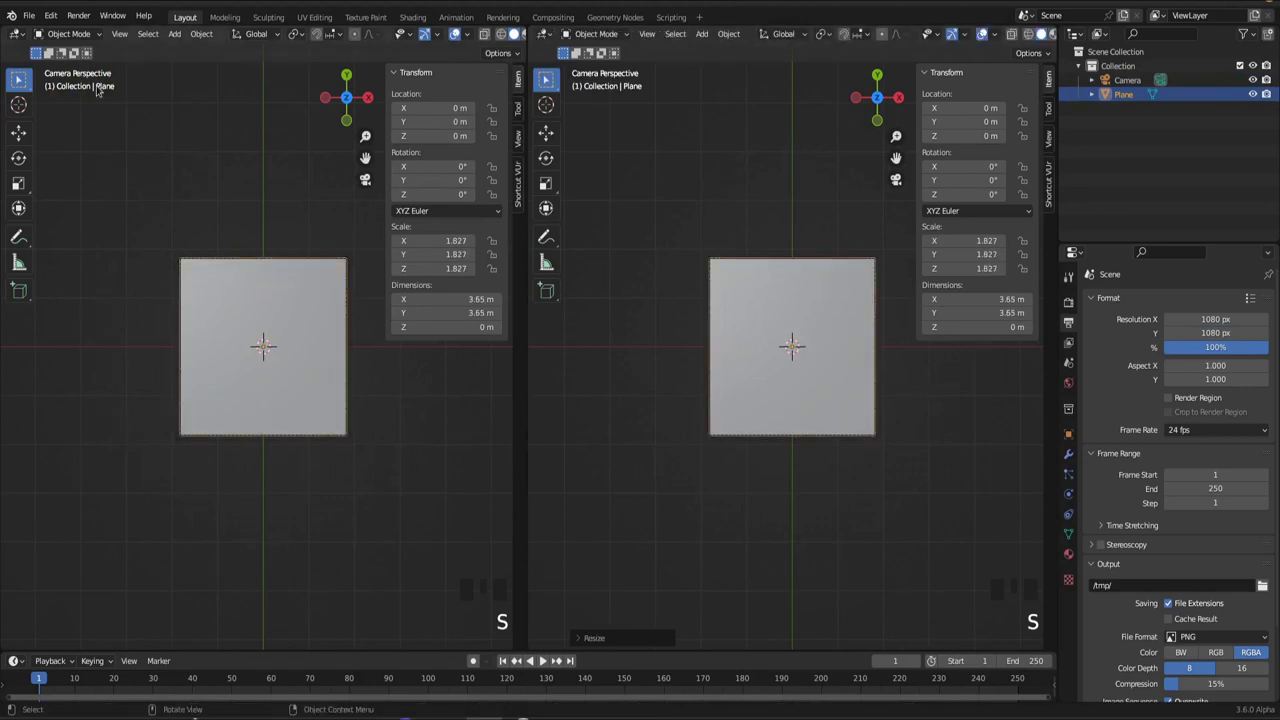
Turn one viewport into a Shader Editor, hide its sidebar and create a new material for the plane.
left_click(20, 35)
left_click(45, 171)
key("n")
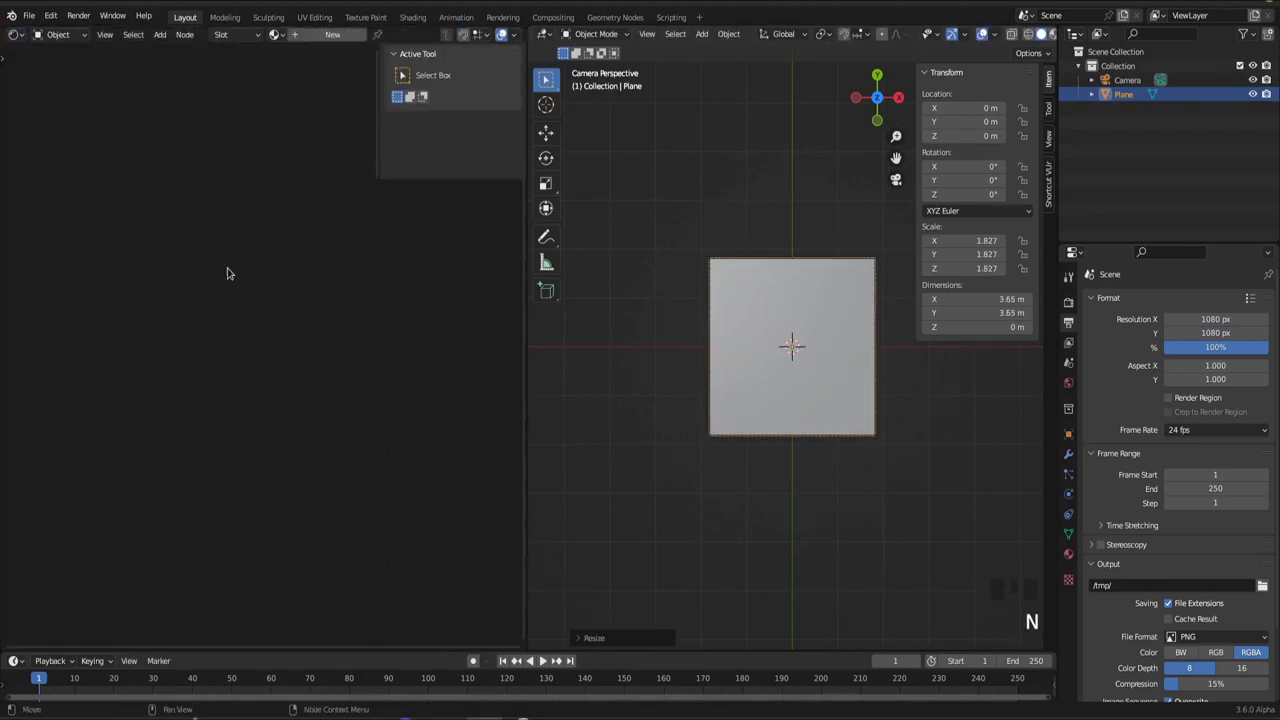
left_click(338, 36)
middle_click_drag(283, 286, 339, 284)
Add the Node Wrangler texture setup of Image Texture, Mapping and Texture Coordinate nodes to the Principled BSDF.
left_click(290, 321)
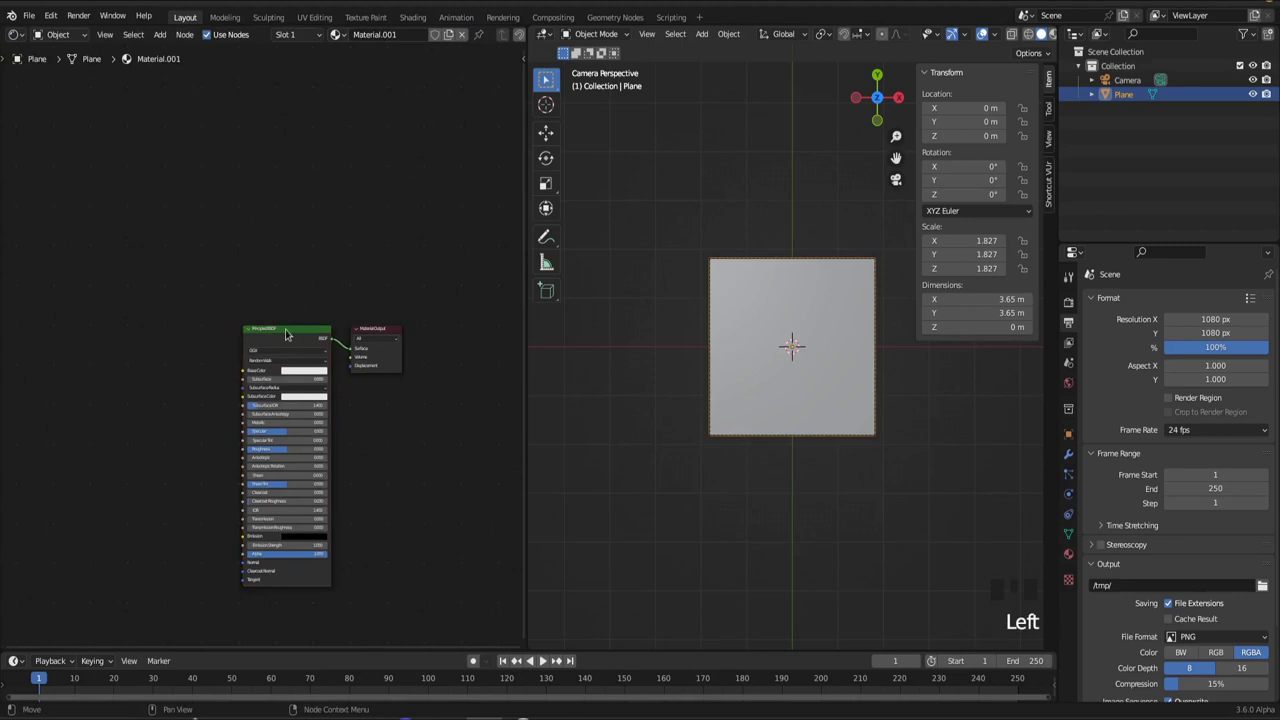
left_click(289, 325)
key("ctrl+t")
middle_click_drag(197, 269, 349, 218)
scroll(349, 218, "up", 4)
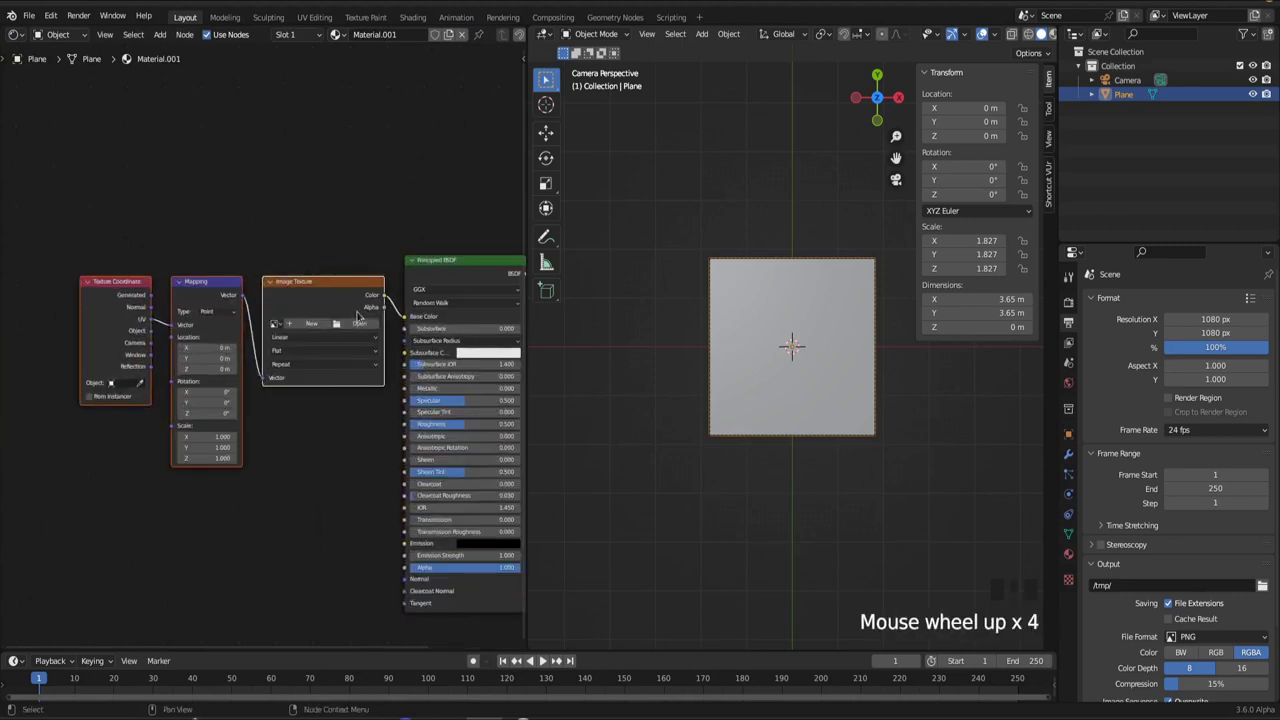
Switch the 3D view to rendered shading and load cards.png into the Image Texture node.
key("z")
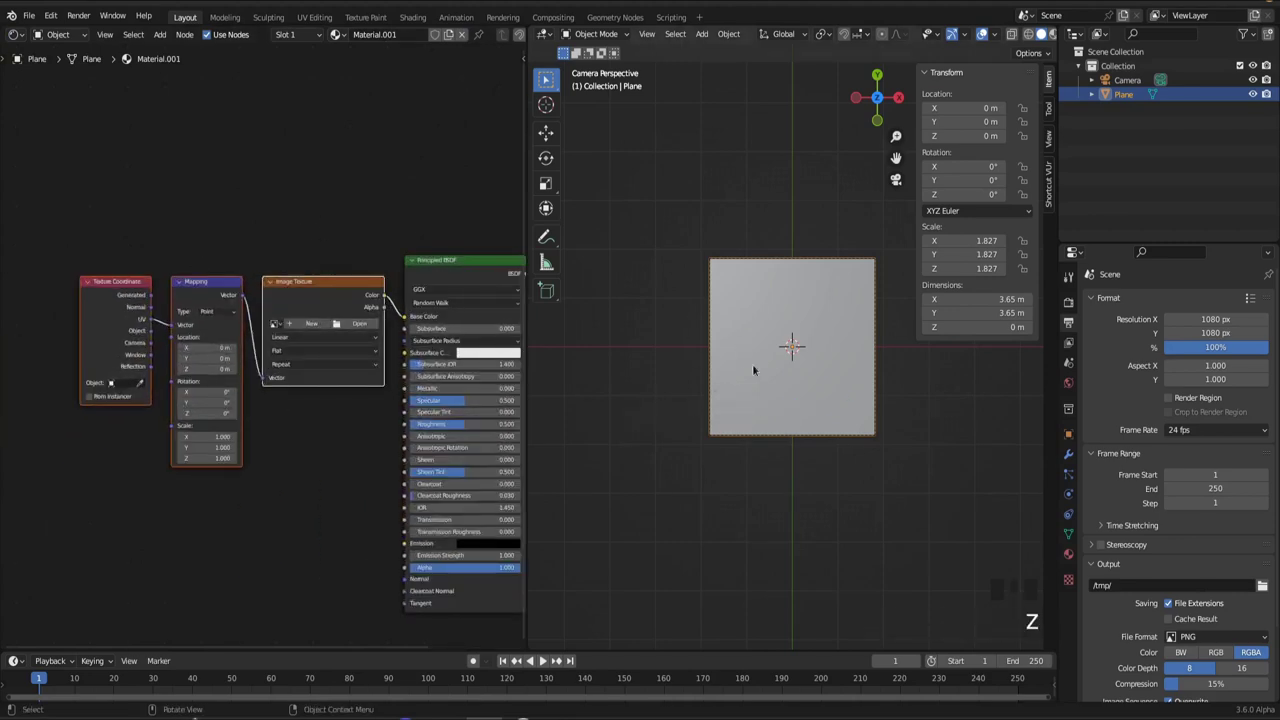
key("z")
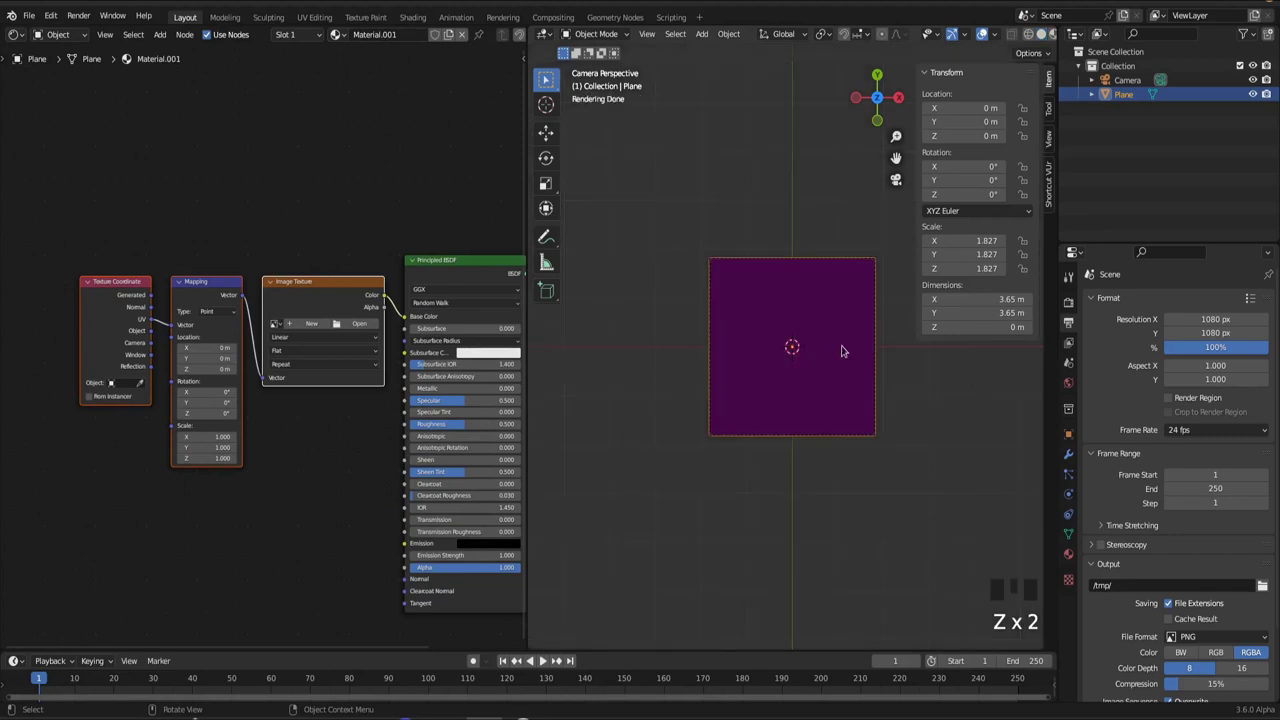
left_click(359, 323)
left_click(379, 484)
double_click(501, 297)
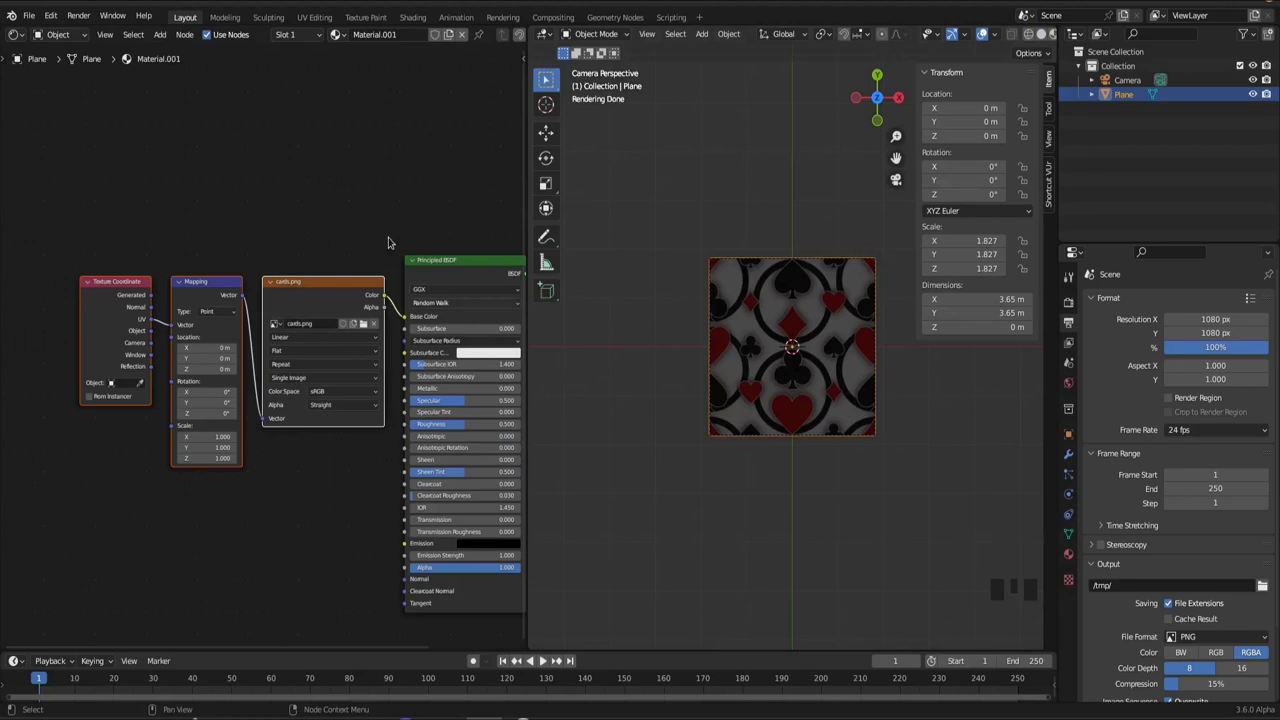
Move the three texture nodes away from the Principled BSDF and also connect the image's Color output to its Emission input.
middle_click_drag(389, 240, 327, 209)
left_click_drag(11, 163, 290, 292)
middle_click_drag(288, 292, 394, 289)
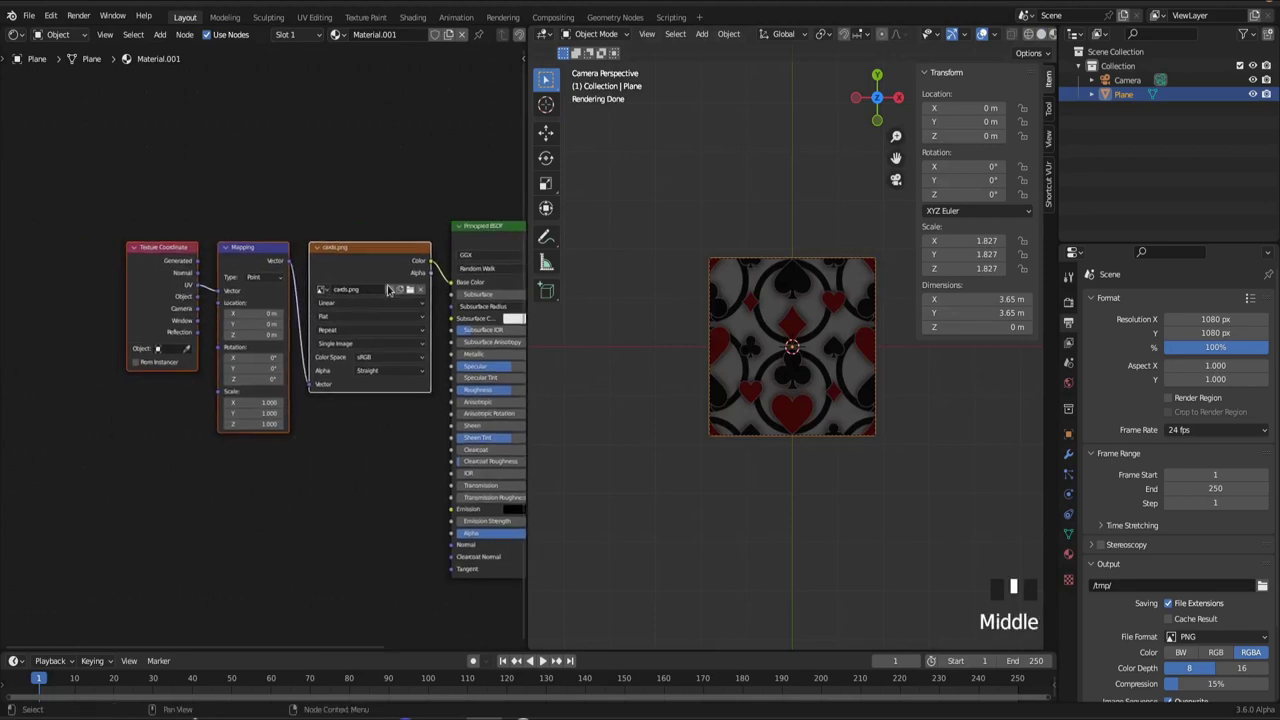
key("g")
left_click(305, 262)
left_click_drag(284, 256, 452, 509)
middle_click_drag(197, 432, 350, 428)
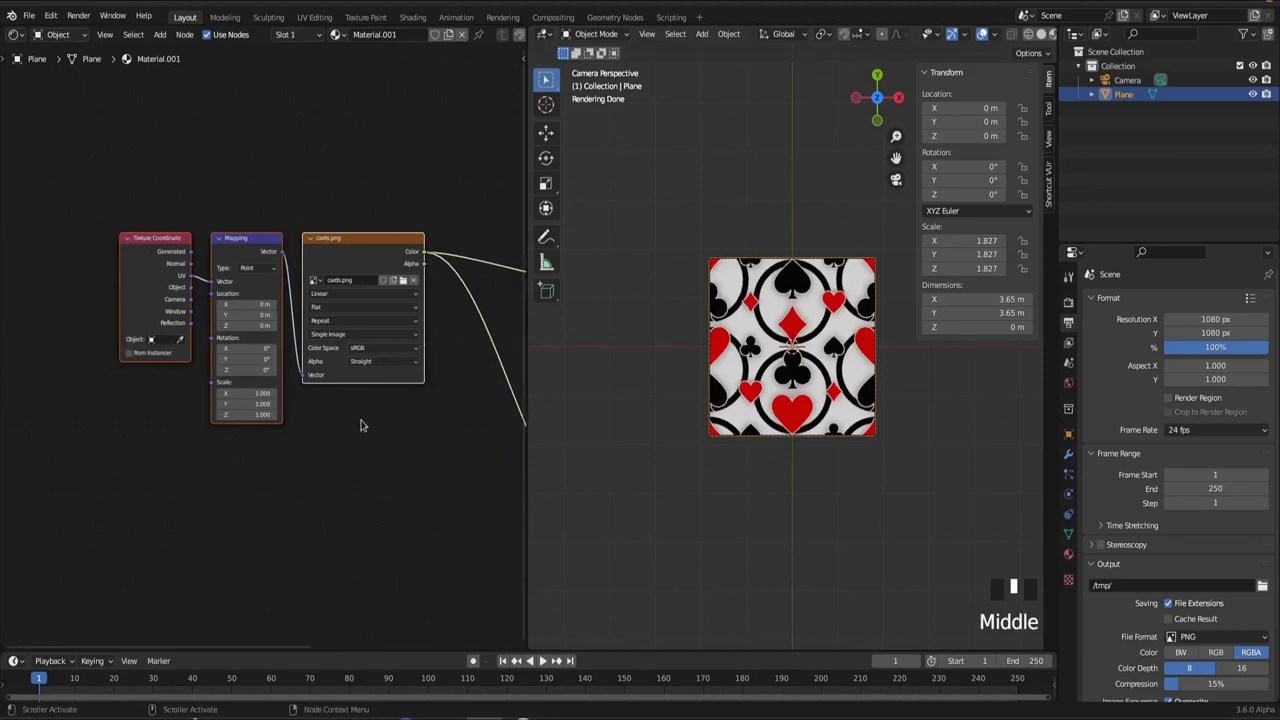
Set the Mapping node's scale to 2 on all three axes and check the tiling on the plane.
scroll(276, 401, "up", 2)
left_click(276, 401)
type("2")
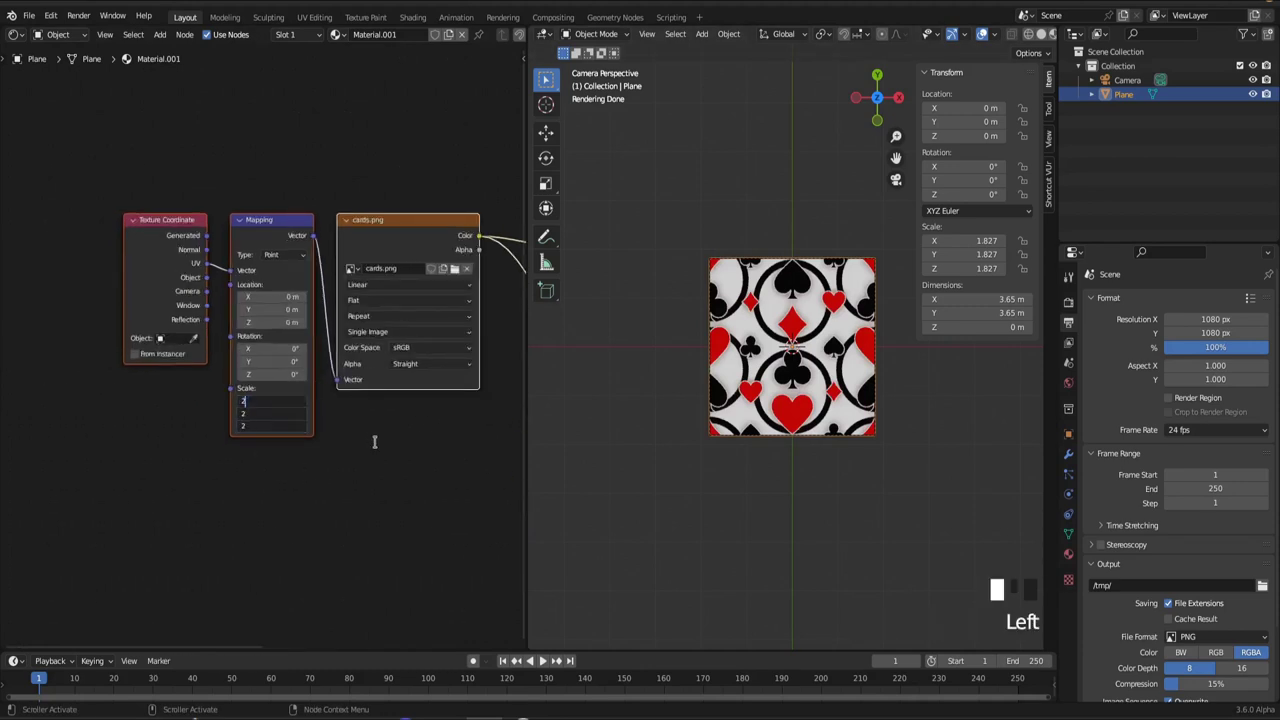
key("Return")
scroll(695, 455, "up", 4)
scroll(695, 455, "up", 2)
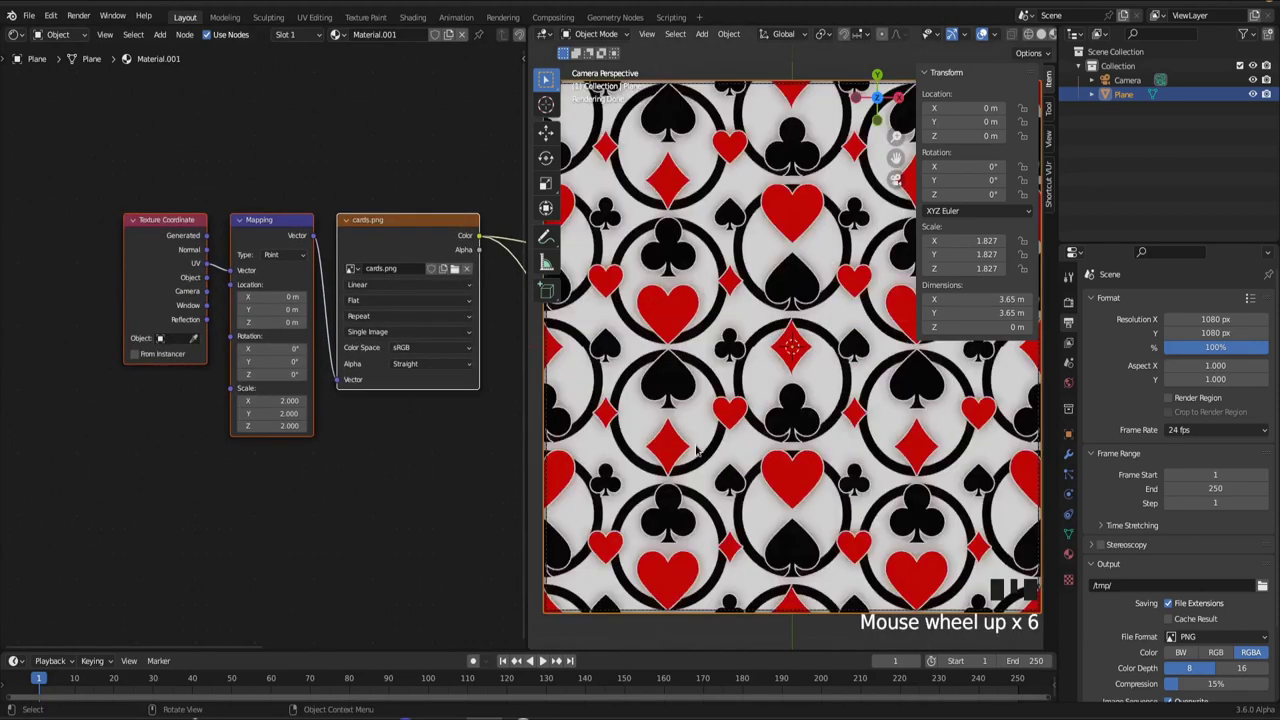
scroll(695, 455, "down", 2)
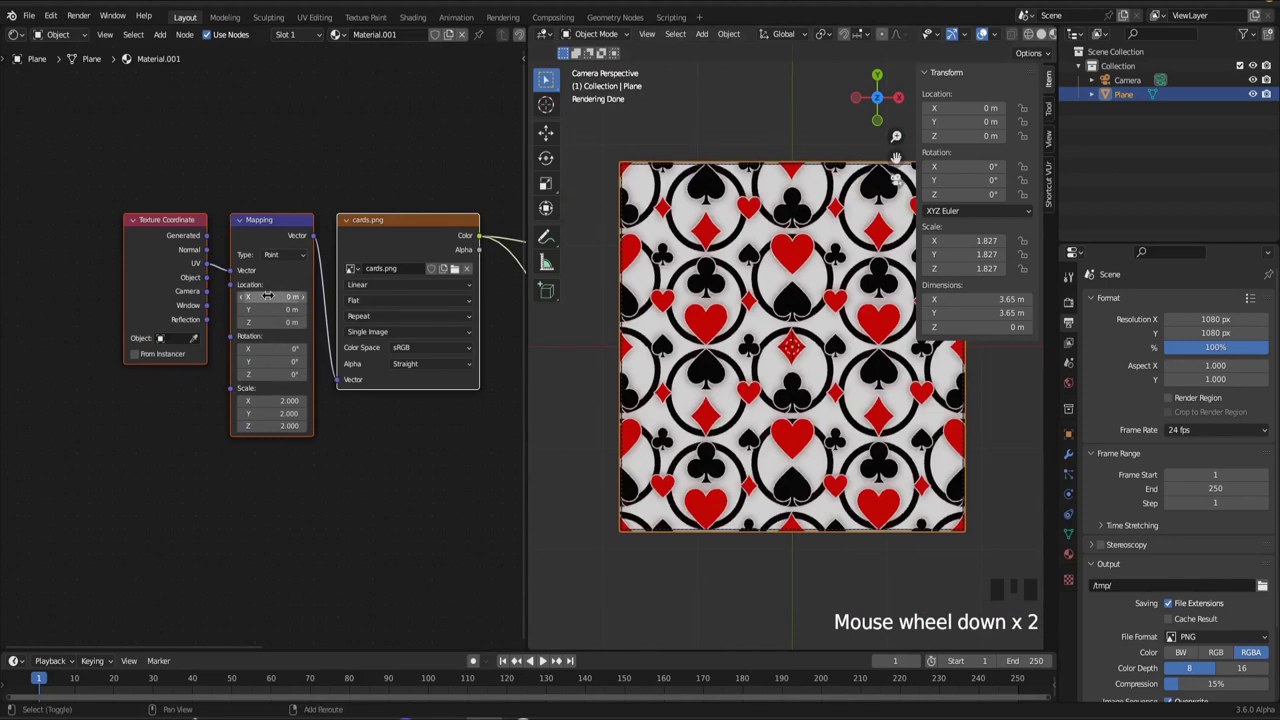
Try shifting the Mapping node's X and Y location together to slide the pattern, and undo the shift.
mouse_move(265, 296)
left_mouse_down("shift")
mouse_move(290, 296)
mouse_move(265, 296)
mouse_move(280, 310)
left_mouse_up("shift")
key("ctrl+z")
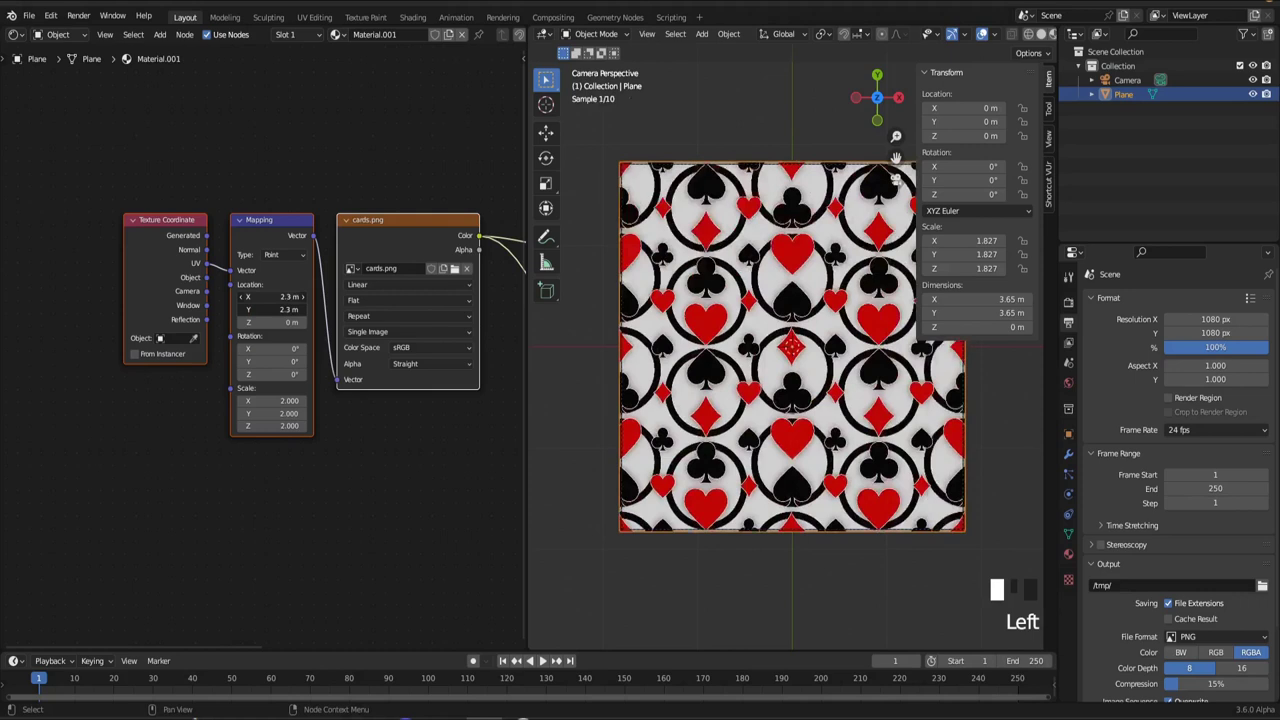
key("ctrl+z")
Set the Mapping node's scale back to 1 on all three axes.
left_click_drag(246, 424, 228, 401)
left_click_drag(265, 401, 268, 426)
type("1")
key("Return")
scroll(337, 476, "down", 4)
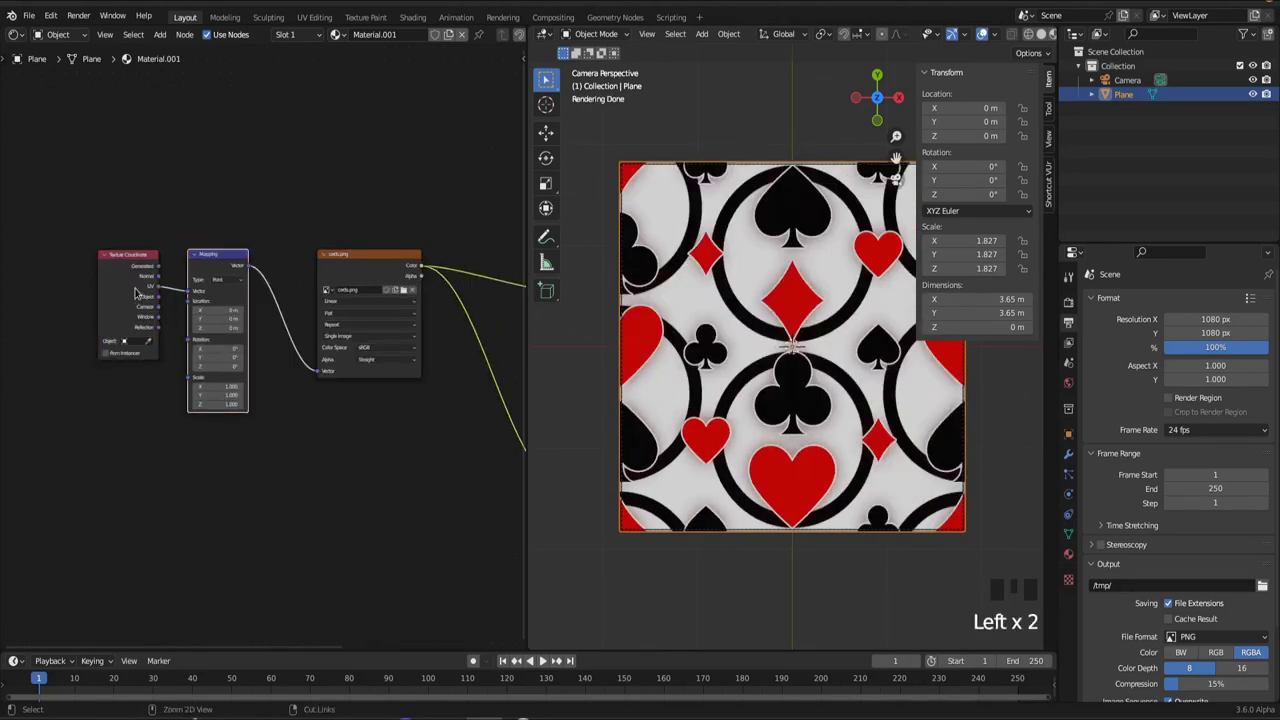
Preview the Texture Coordinate node's UV output on the plane.
left_click(133, 290, "ctrl+shift")
left_click(133, 290, "ctrl+shift")
left_click(133, 290, "ctrl+shift")
left_click(133, 290, "ctrl+shift")
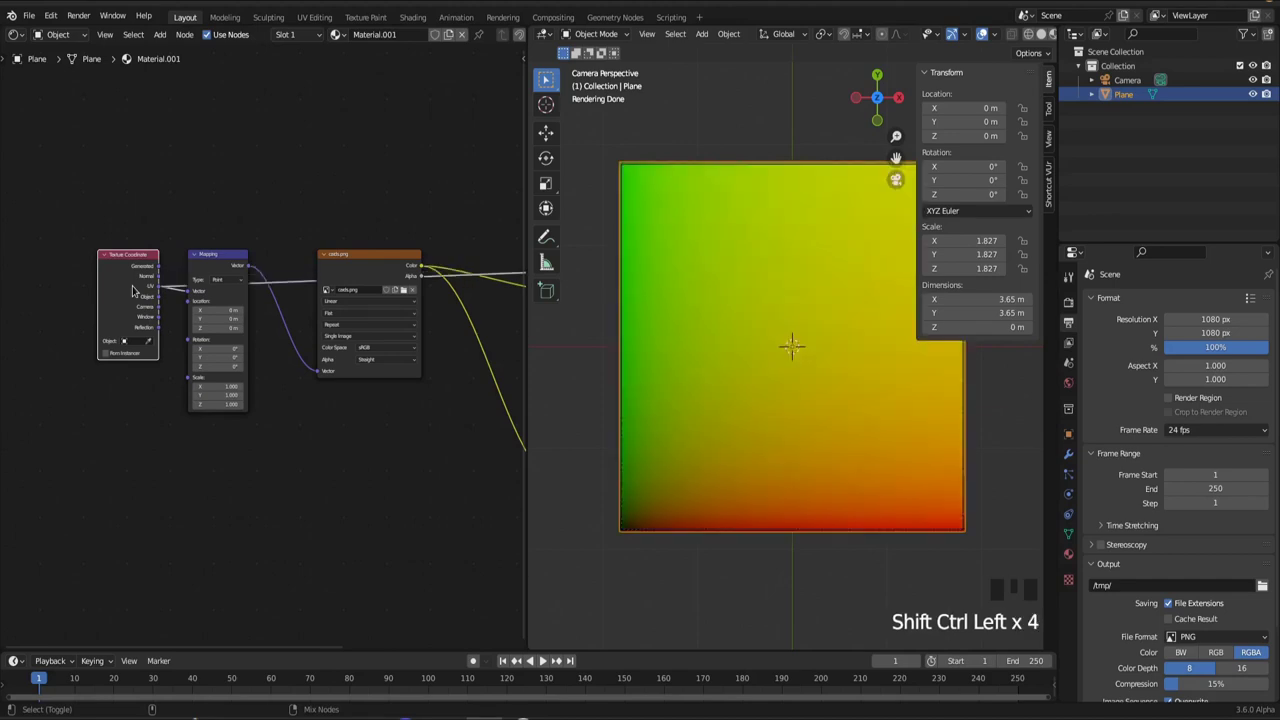
Move the Texture Coordinate node farther from the image node and lift the Mapping node out of the way.
middle_click_drag(293, 429, 424, 467)
left_click_drag(264, 314, 129, 301)
left_click_drag(348, 300, 247, 102)
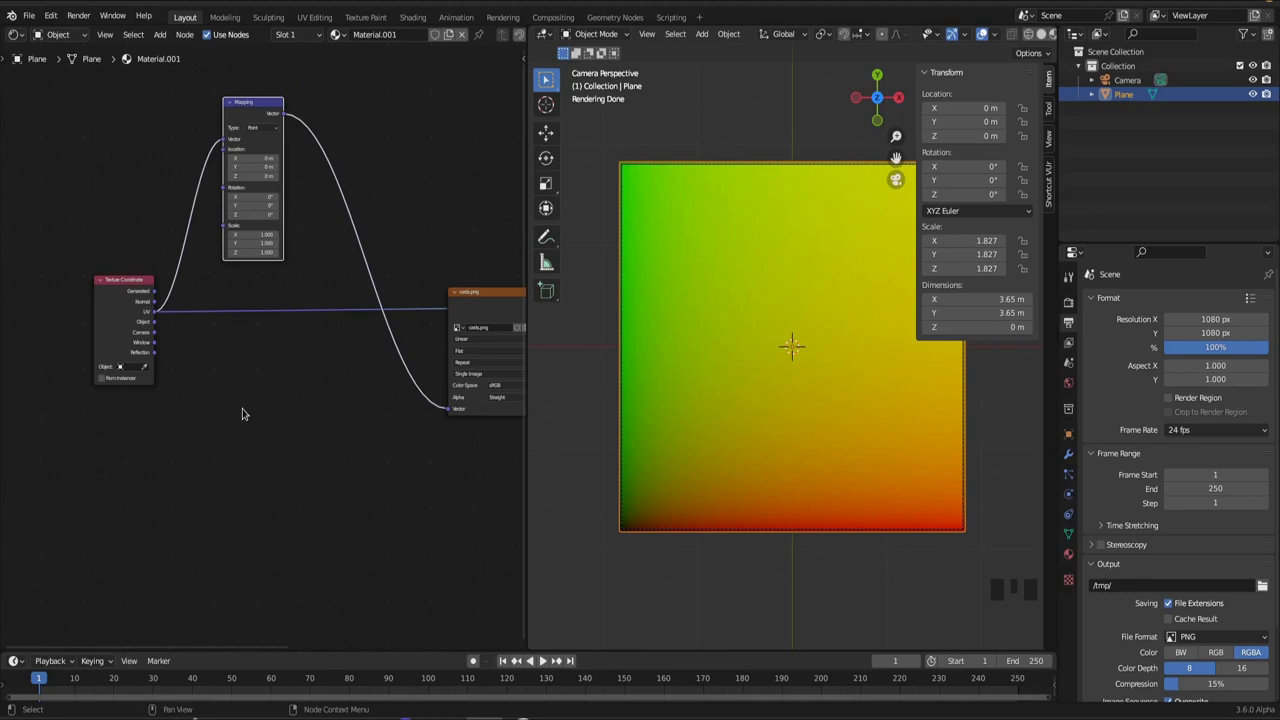
Add a Vector Math node, feed the Generated coordinates into its first vector input, and preview it on the plane.
key("shift+a")
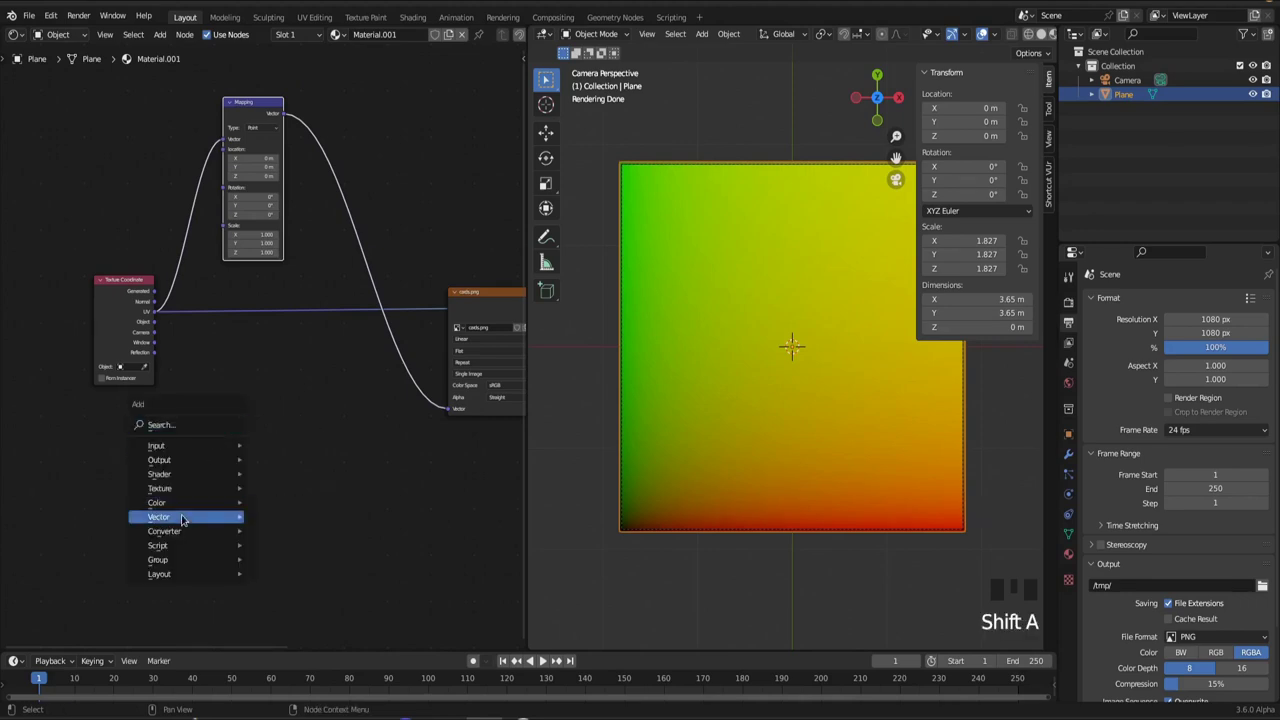
mouse_move(182, 533)
left_click(289, 516)
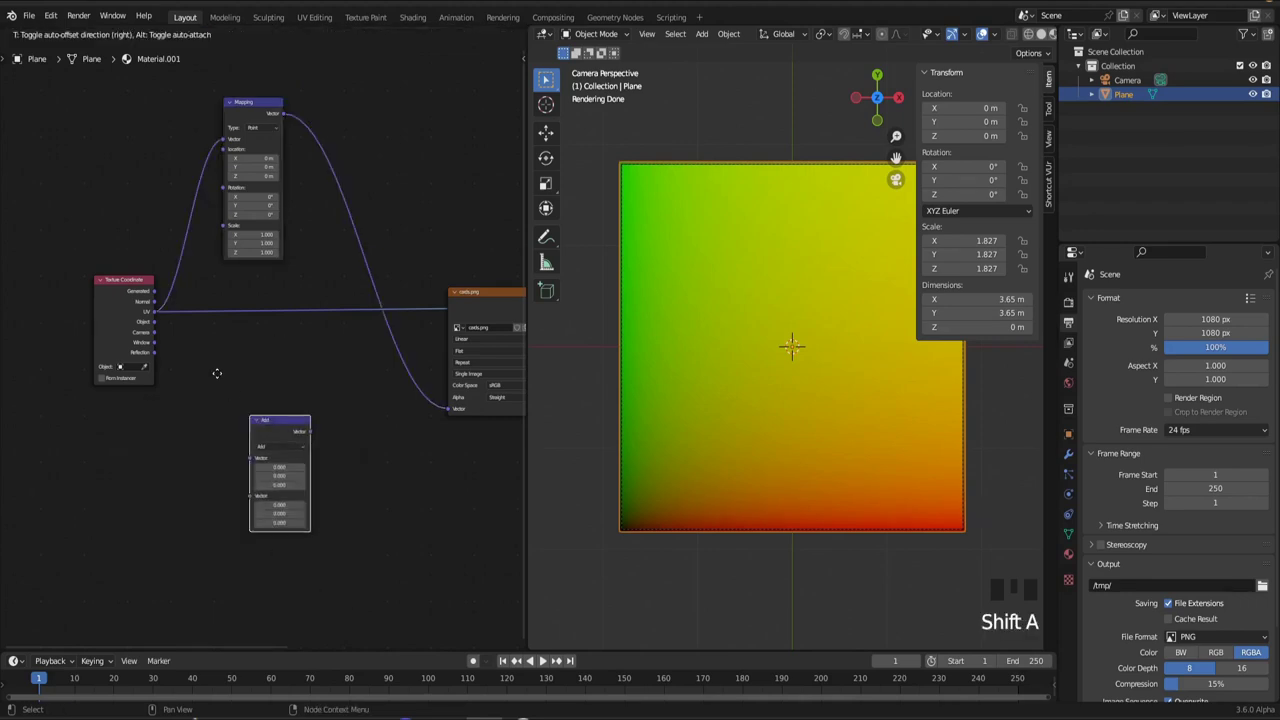
left_click(194, 326)
left_click_drag(155, 292, 205, 382)
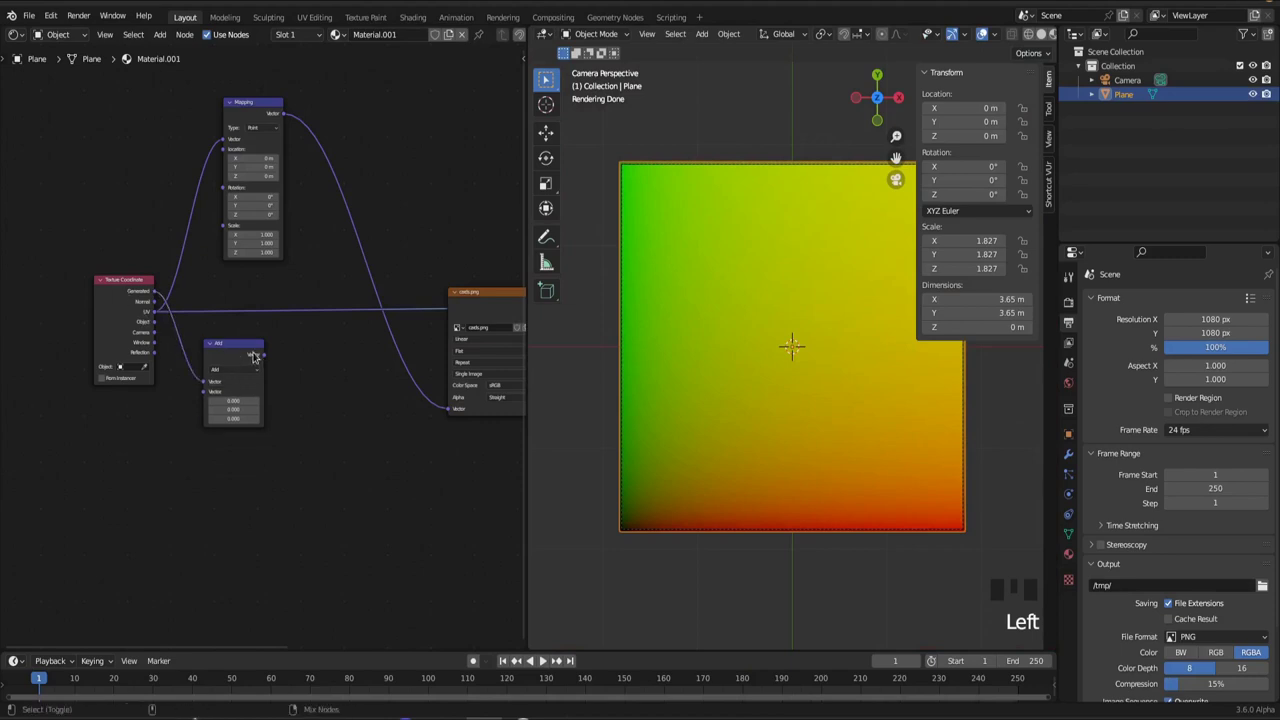
left_click(243, 354, "ctrl+shift")
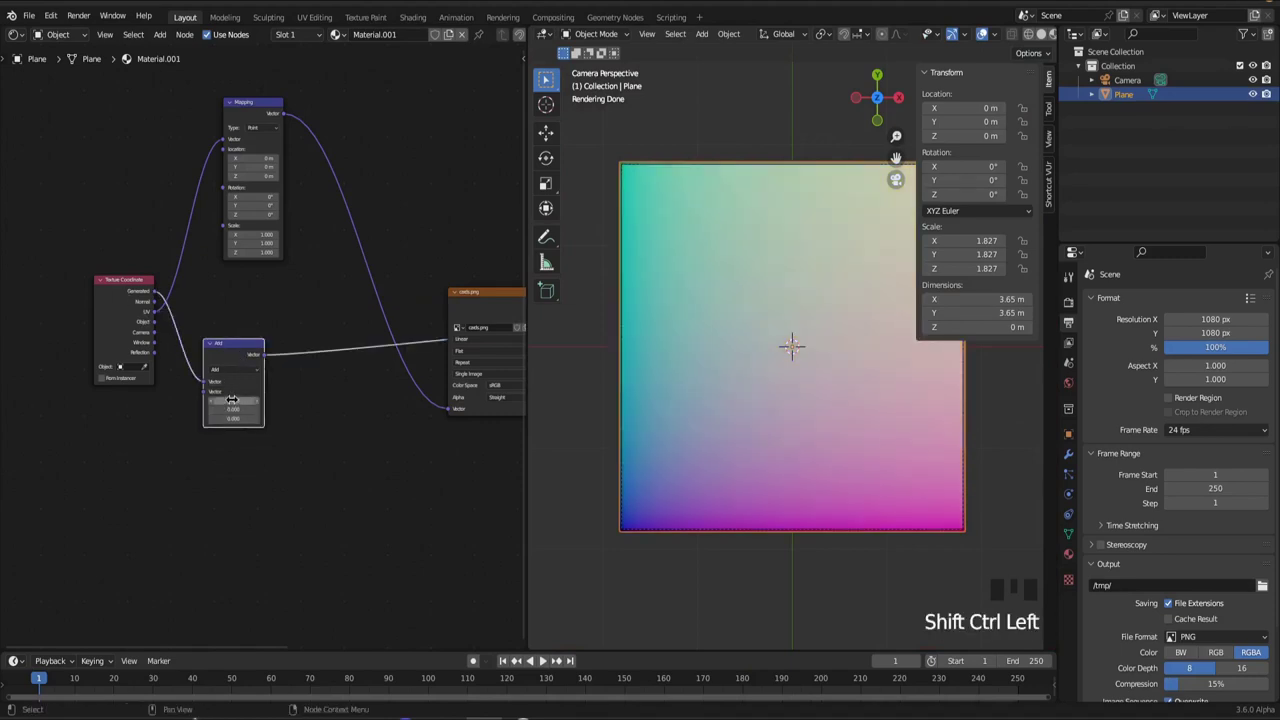
Set the Vector Math node to Subtract with 0.5 on all three axes.
left_click(233, 370)
left_click(223, 392)
double_click(215, 400)
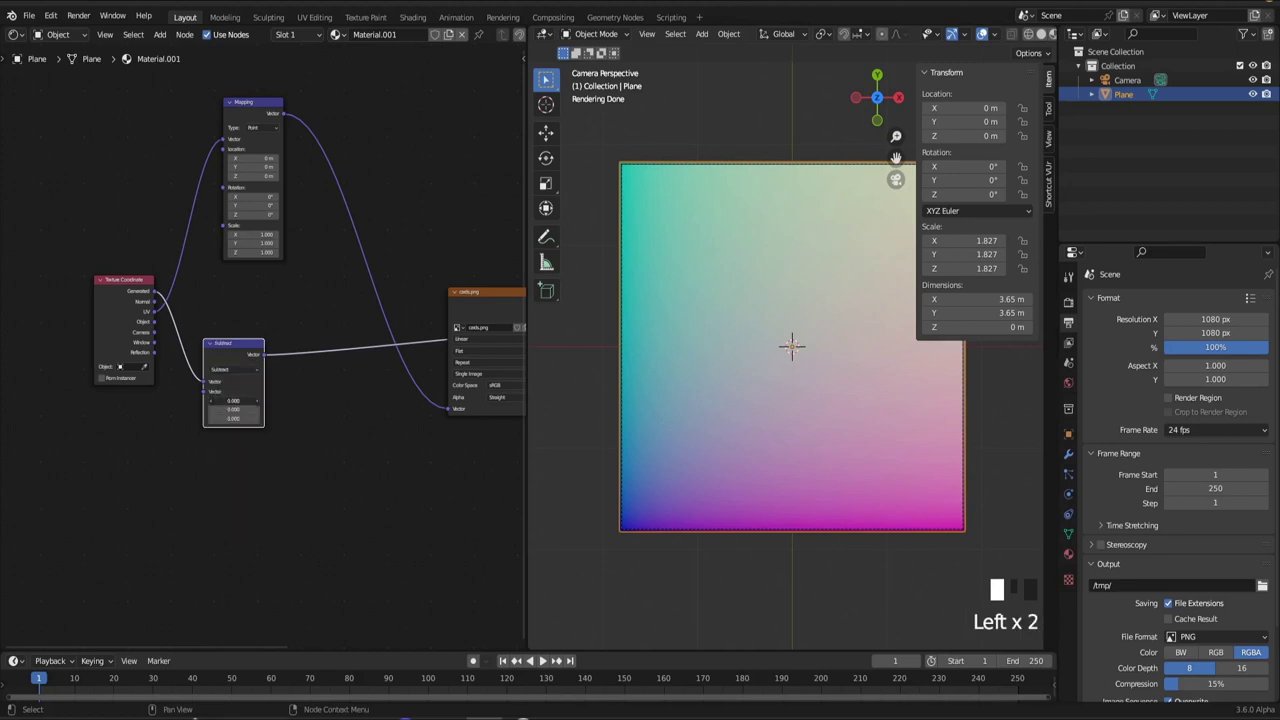
type(".5")
key("Return")
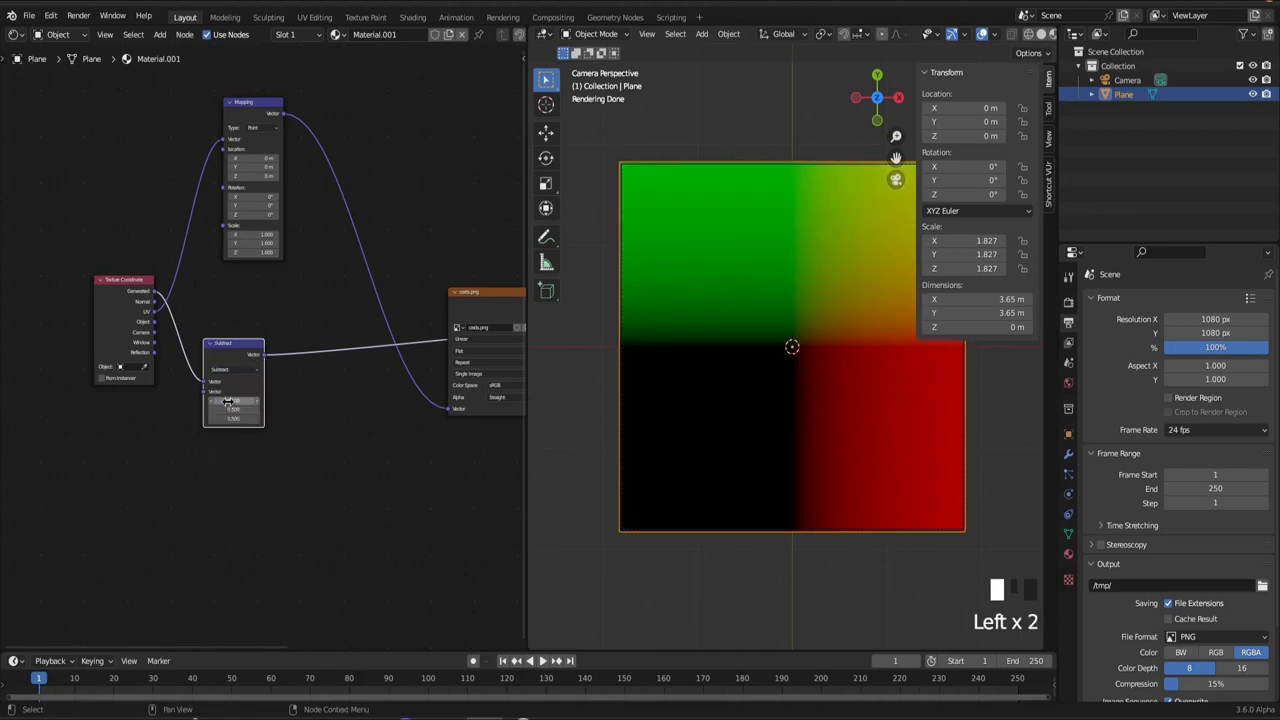
Insert a Gradient Texture node after the Subtract node and set its type to Radial.
left_click(237, 352, "ctrl+shift")
key("shift+a")
mouse_move(240, 352)
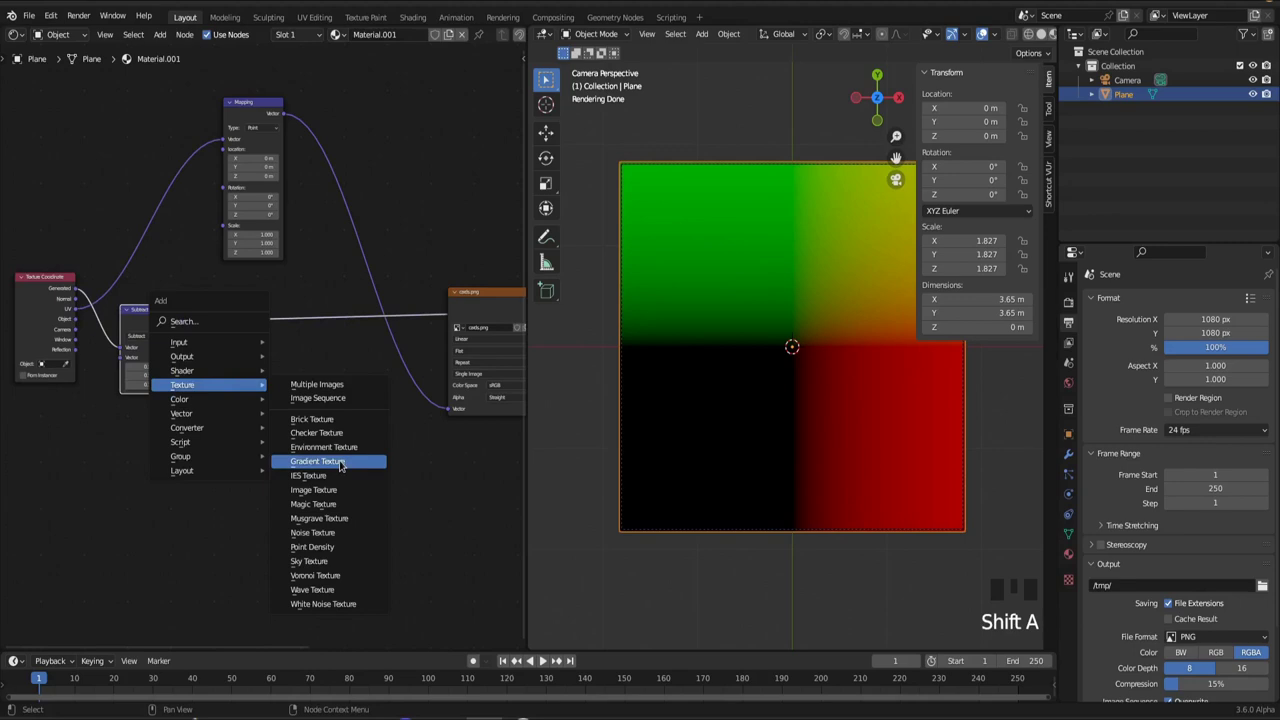
left_click(335, 460)
left_click(203, 296)
left_click(205, 338)
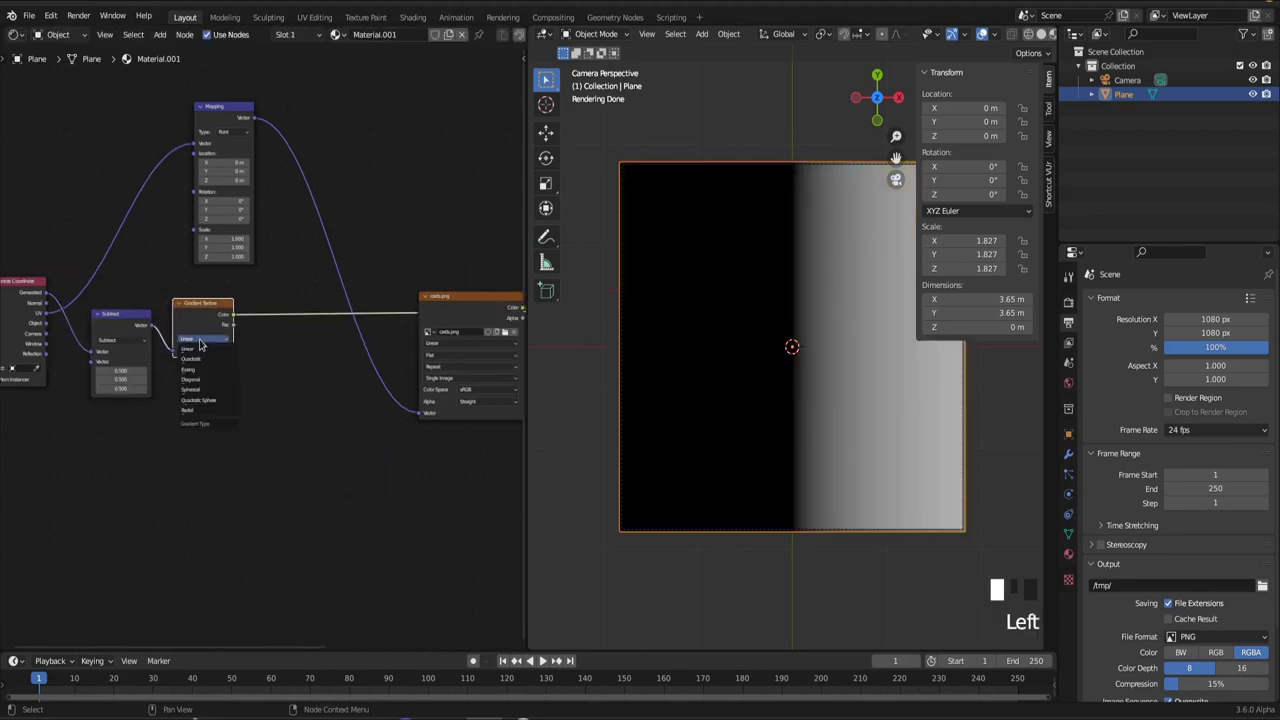
left_click(197, 418)
left_click_drag(200, 313, 198, 418)
Duplicate the Subtract node below the Gradient Texture, change the copy to Length fed by the Subtract result, and preview it.
left_click(122, 322)
key("shift+d")
left_click(225, 377)
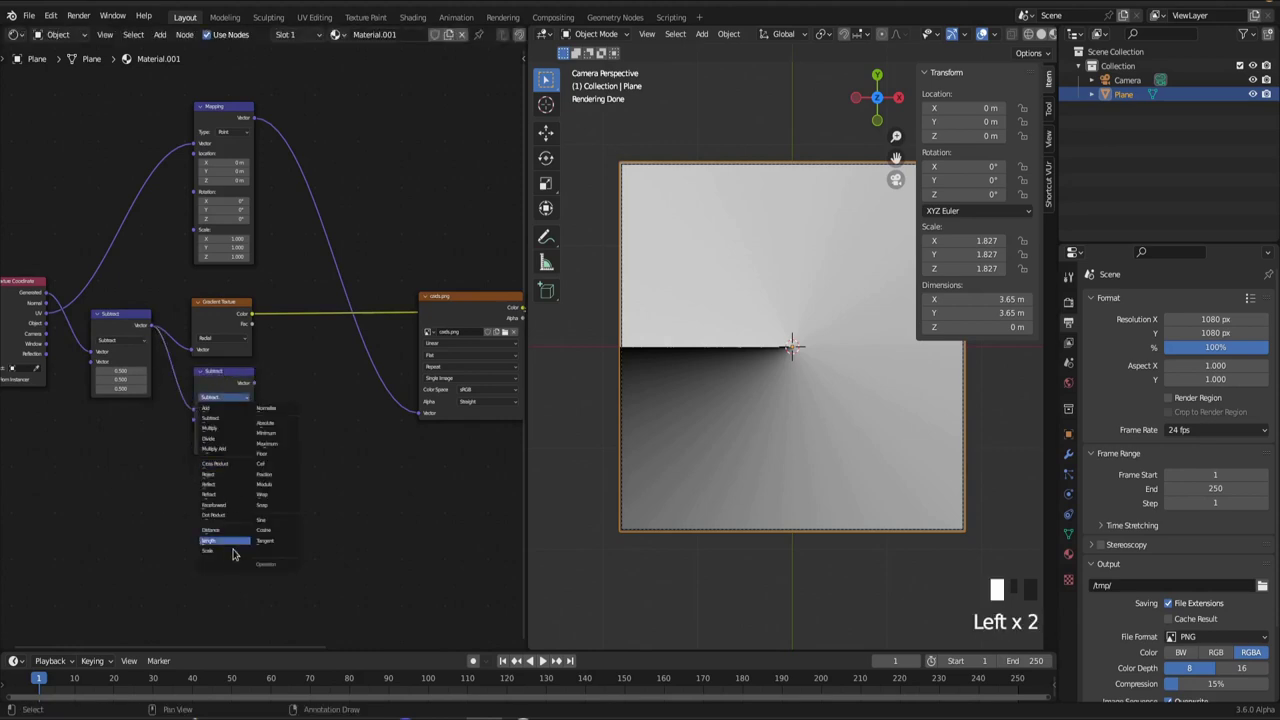
left_click(229, 545)
left_click(232, 383, "ctrl+shift")
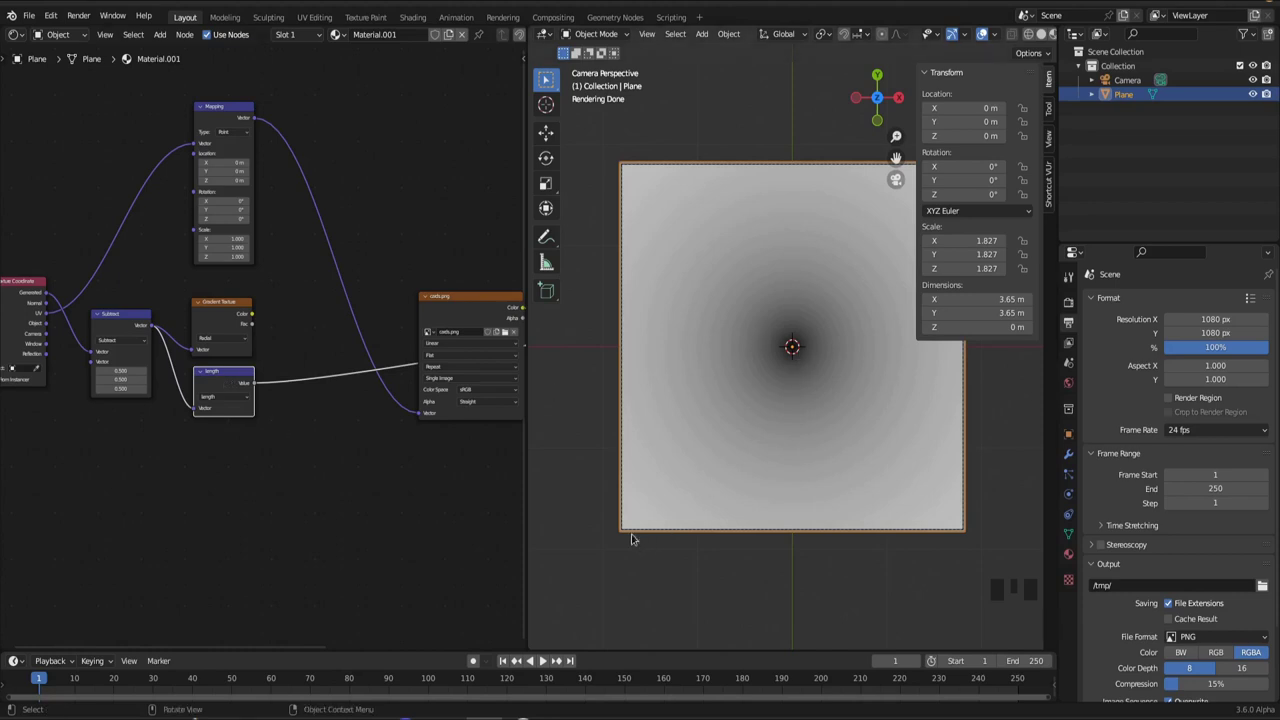
Add a Combine XYZ node and connect the gradient's Color to X and the Length value to Y.
key("shift+a")
mouse_move(320, 536)
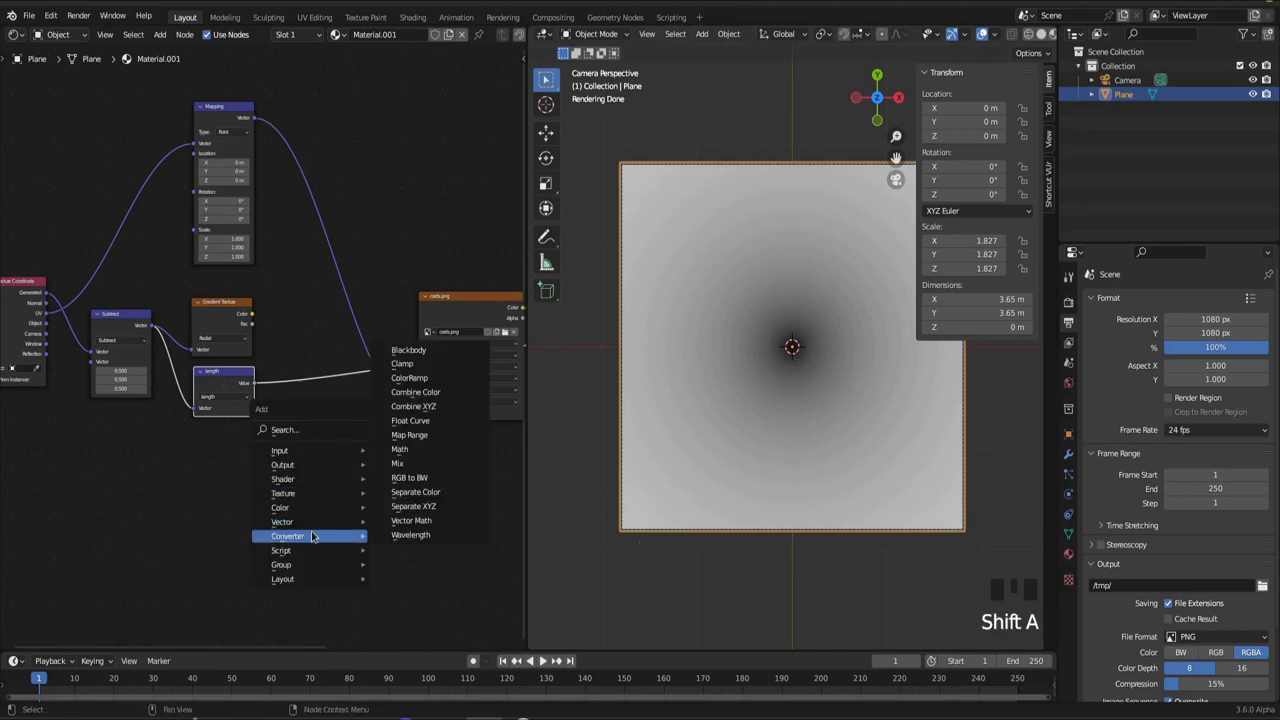
left_click(440, 408)
left_click(335, 415)
left_click_drag(252, 316, 309, 428)
left_click_drag(255, 384, 418, 413)
Preview the cards image and feed its Vector input from Combine XYZ instead of the Mapping node.
left_click(440, 308, "ctrl+shift")
middle_click_drag(391, 246, 345, 247)
left_click_drag(209, 111, 384, 373)
left_click_drag(440, 256, 456, 220)
left_click_drag(361, 378, 395, 338)
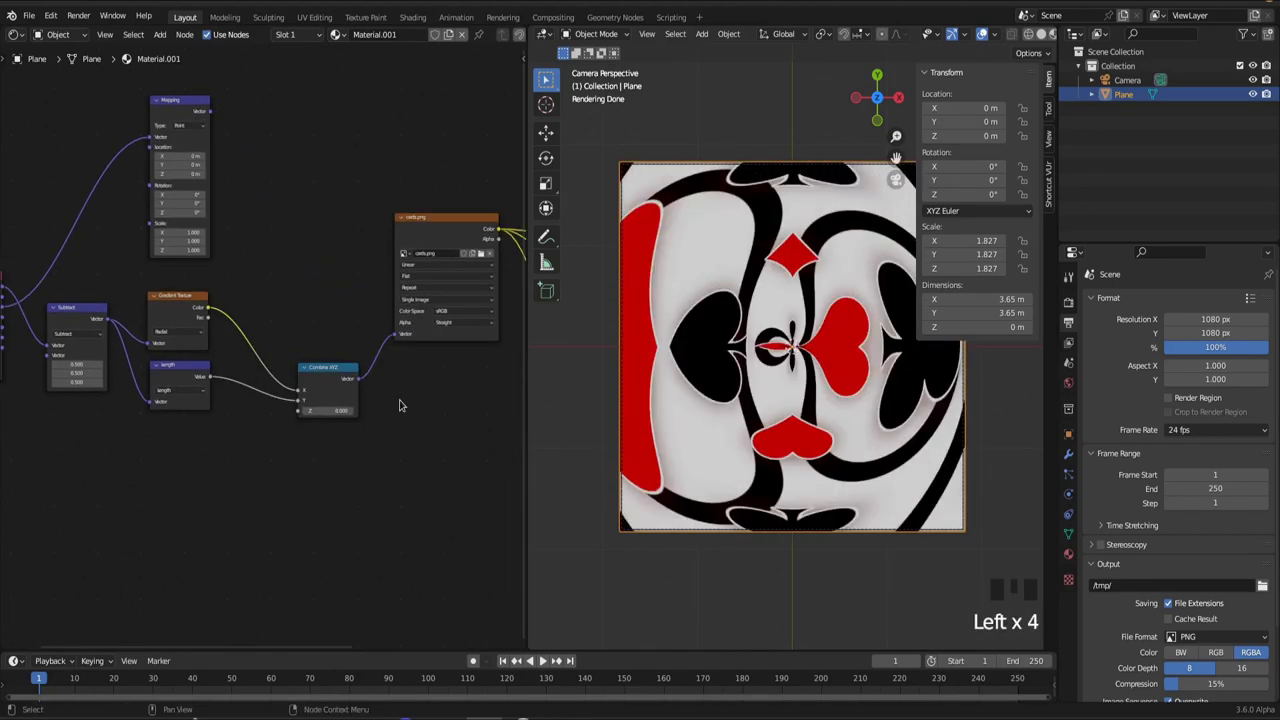
Move the Subtract, Gradient Texture and Length nodes away from Combine XYZ to make room between them.
middle_click_drag(249, 490, 336, 509)
left_click_drag(413, 388, 420, 374)
left_click_drag(64, 447, 269, 340)
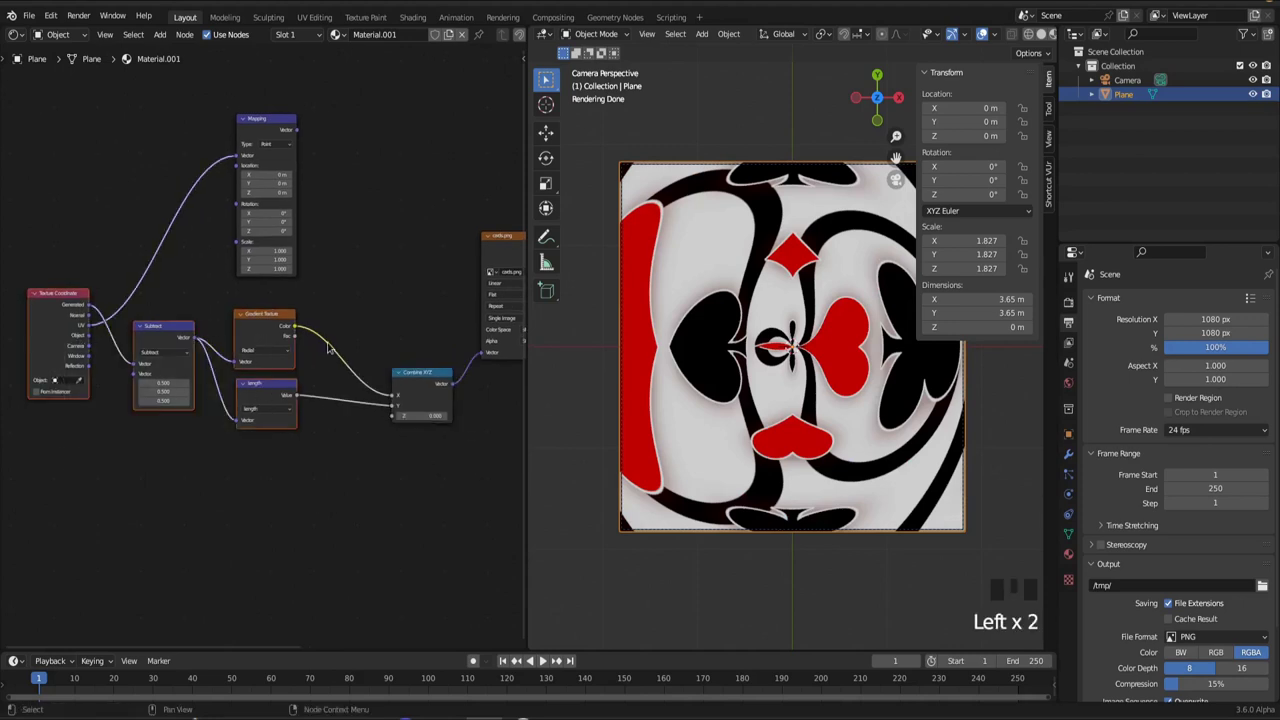
middle_click_drag(328, 347, 323, 471)
Insert a Math node set to Multiply between the Gradient Texture and Combine XYZ's X input, with a multiplier of about 2.
key("shift+a")
mouse_move(280, 520)
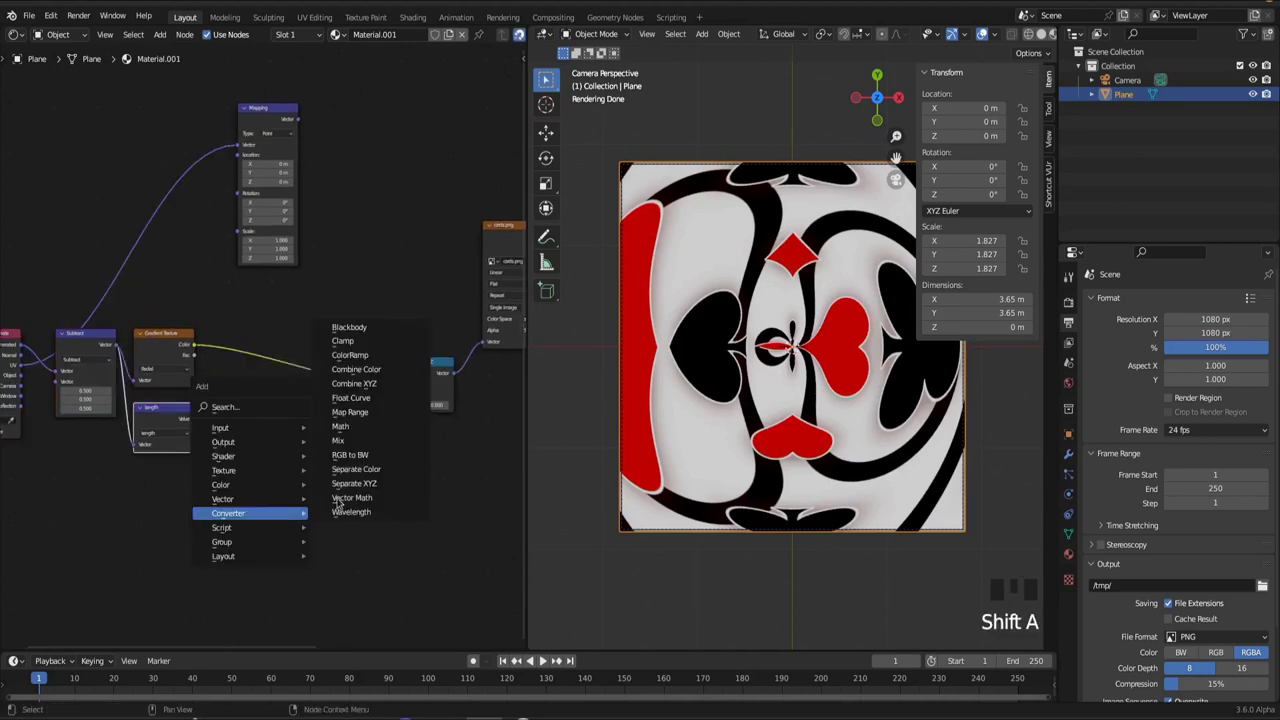
left_click(341, 426)
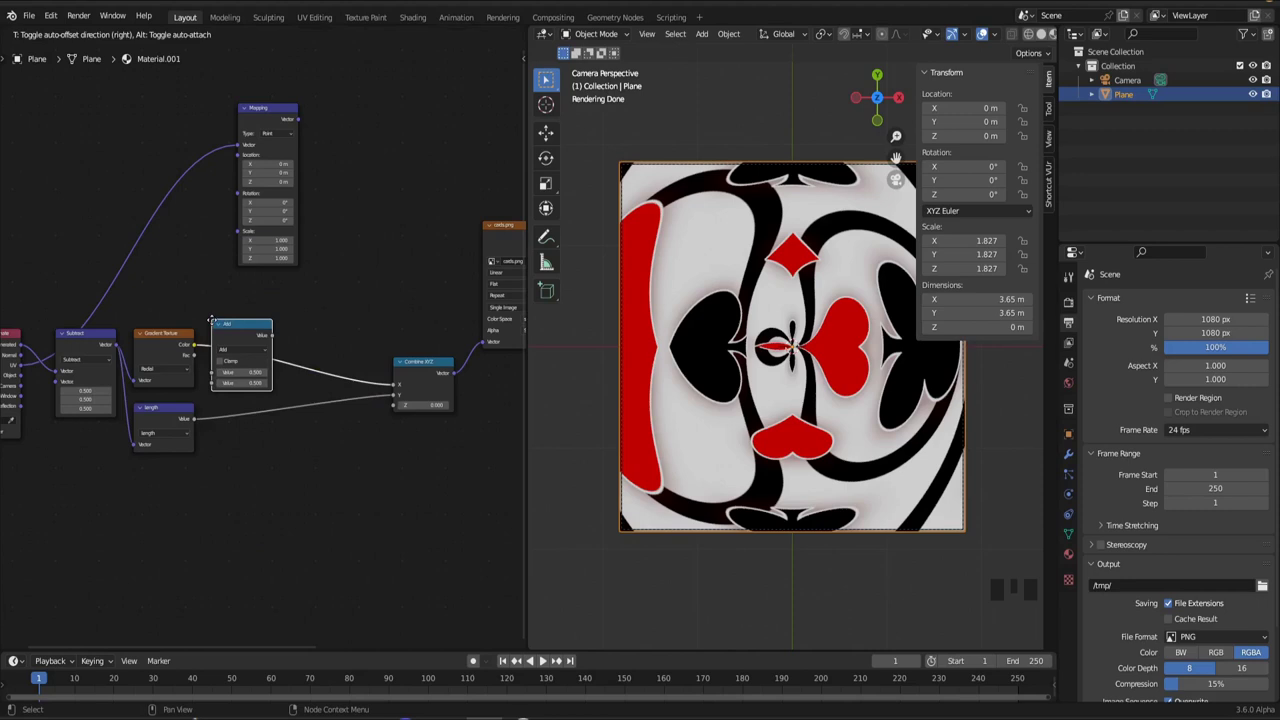
left_click(211, 320)
left_click(258, 349)
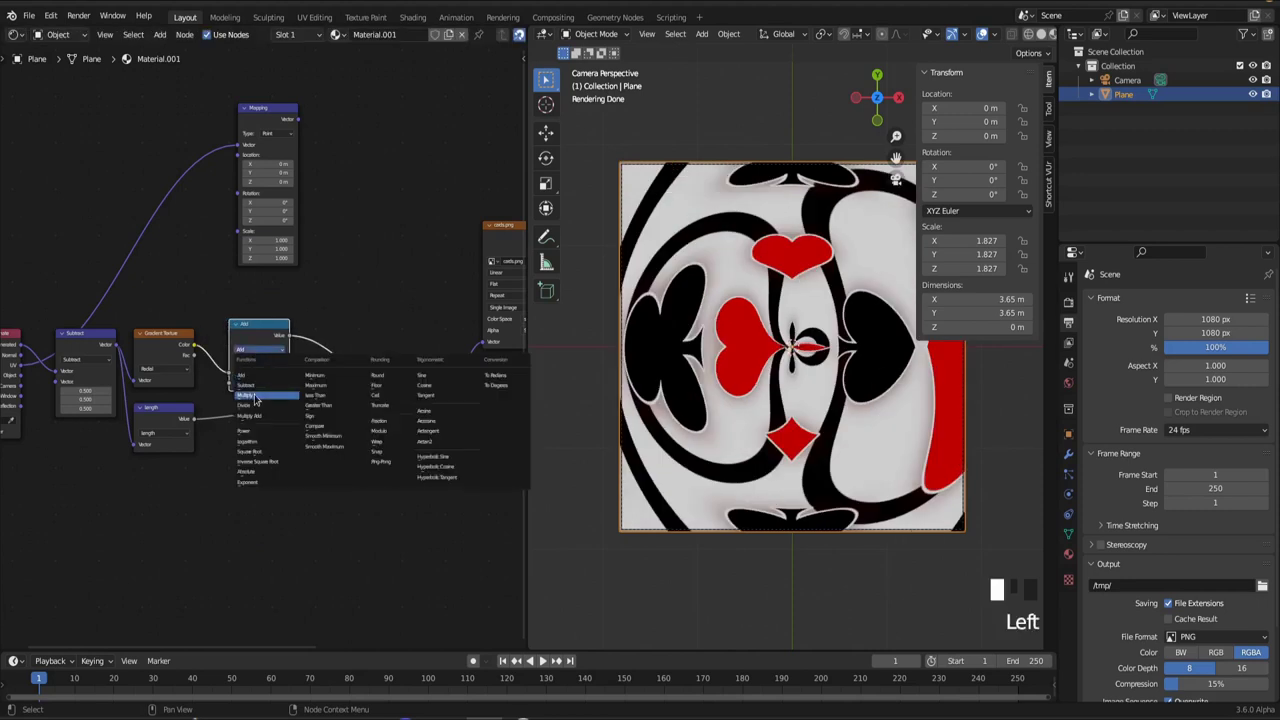
left_click(254, 396)
left_click_drag(254, 386, 299, 383, "shift")
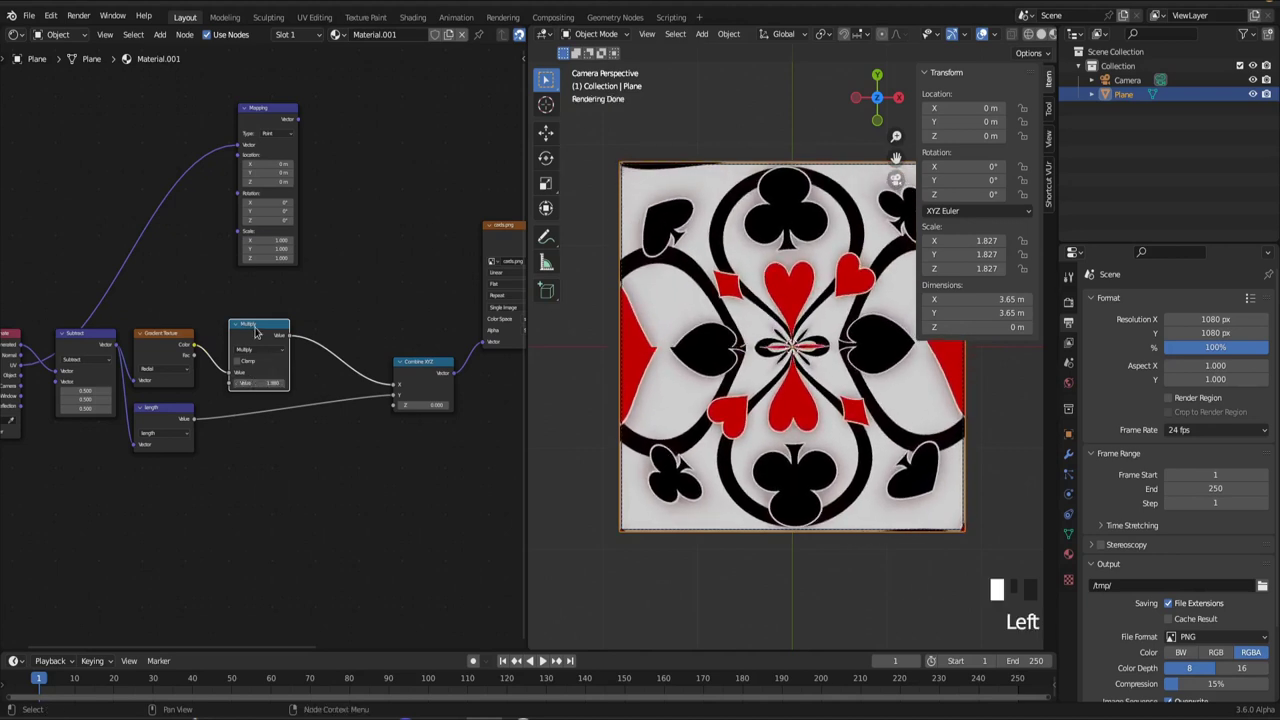
Duplicate the Multiply node, change the copy to Truncate driving Multiply's second value, and raise its value to about 3.5.
key("shift+d")
left_click(170, 250)
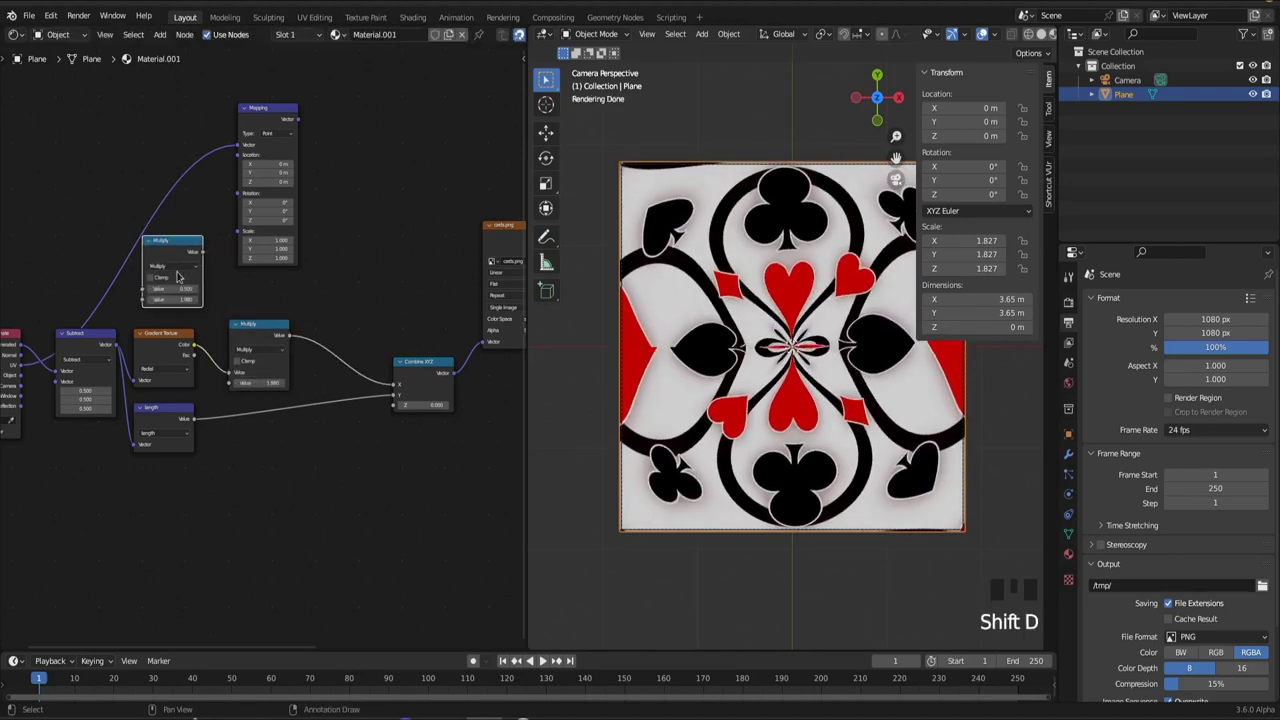
left_click(175, 268)
left_click(292, 321)
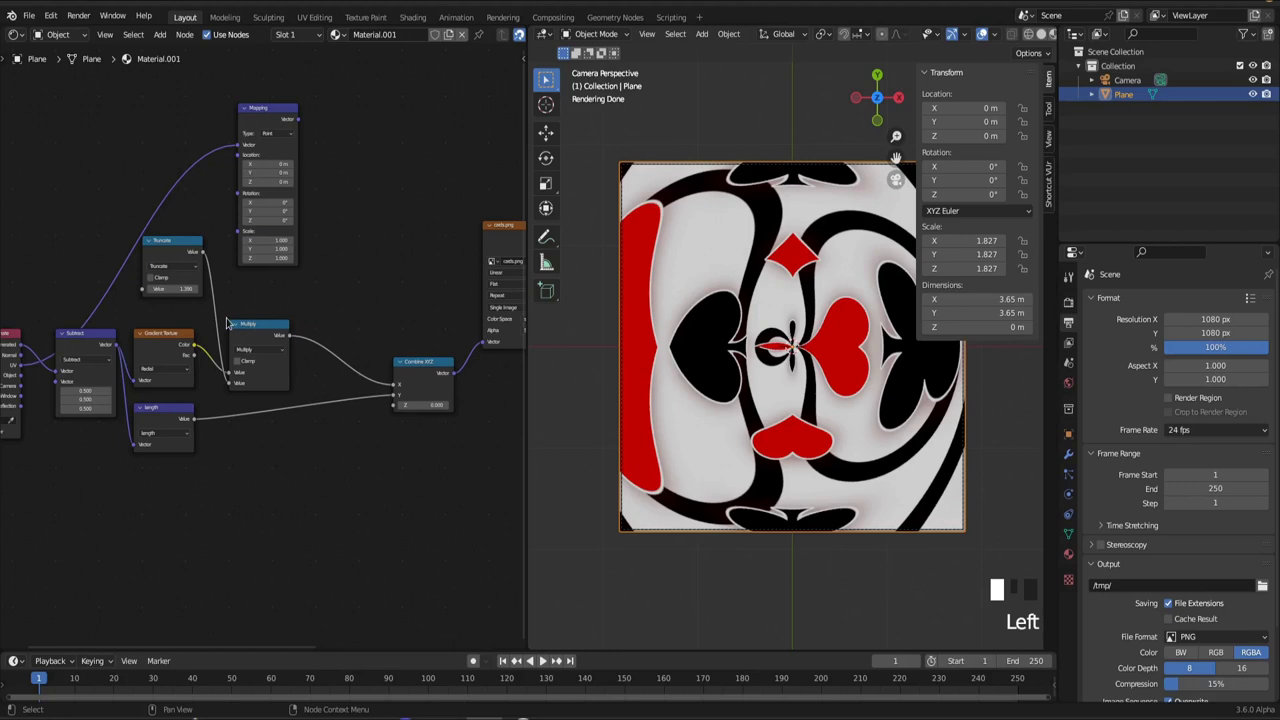
left_click_drag(161, 290, 240, 289, "shift")
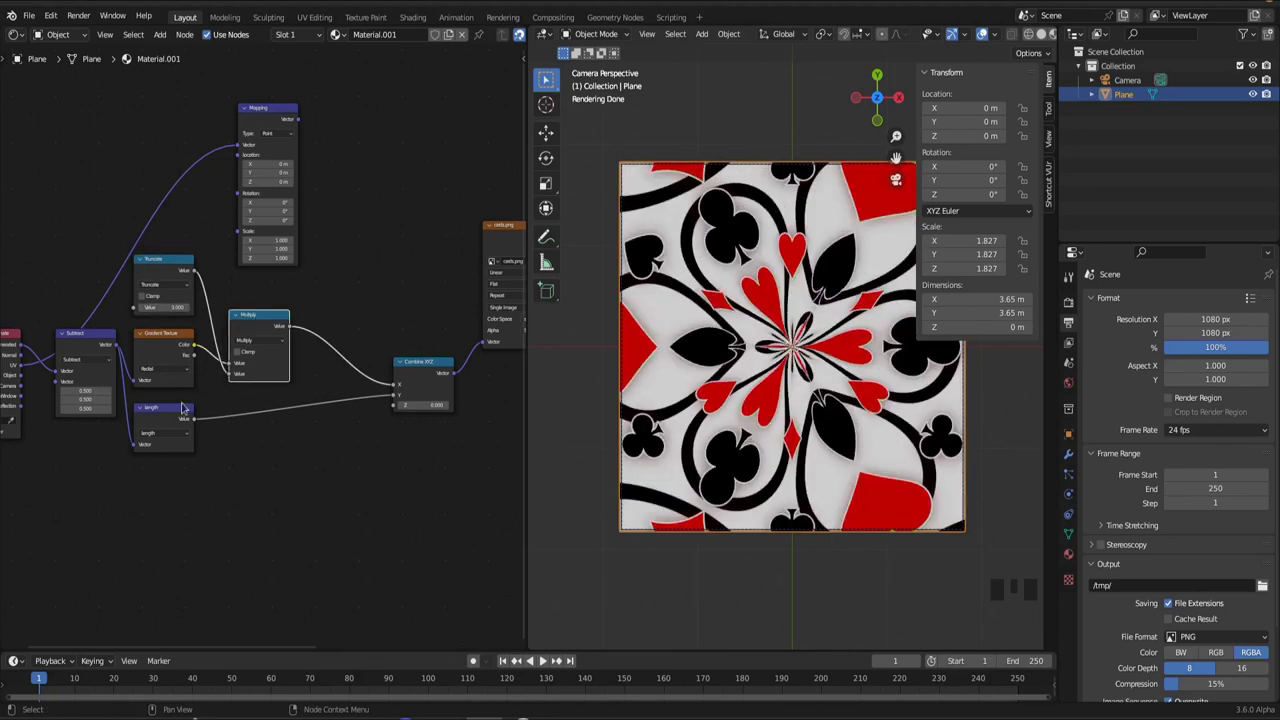
Duplicate the Multiply node onto the link between Length and Combine XYZ's Y input and set its multiplier to 2.
left_click(258, 317)
key("shift+d")
left_click(258, 400)
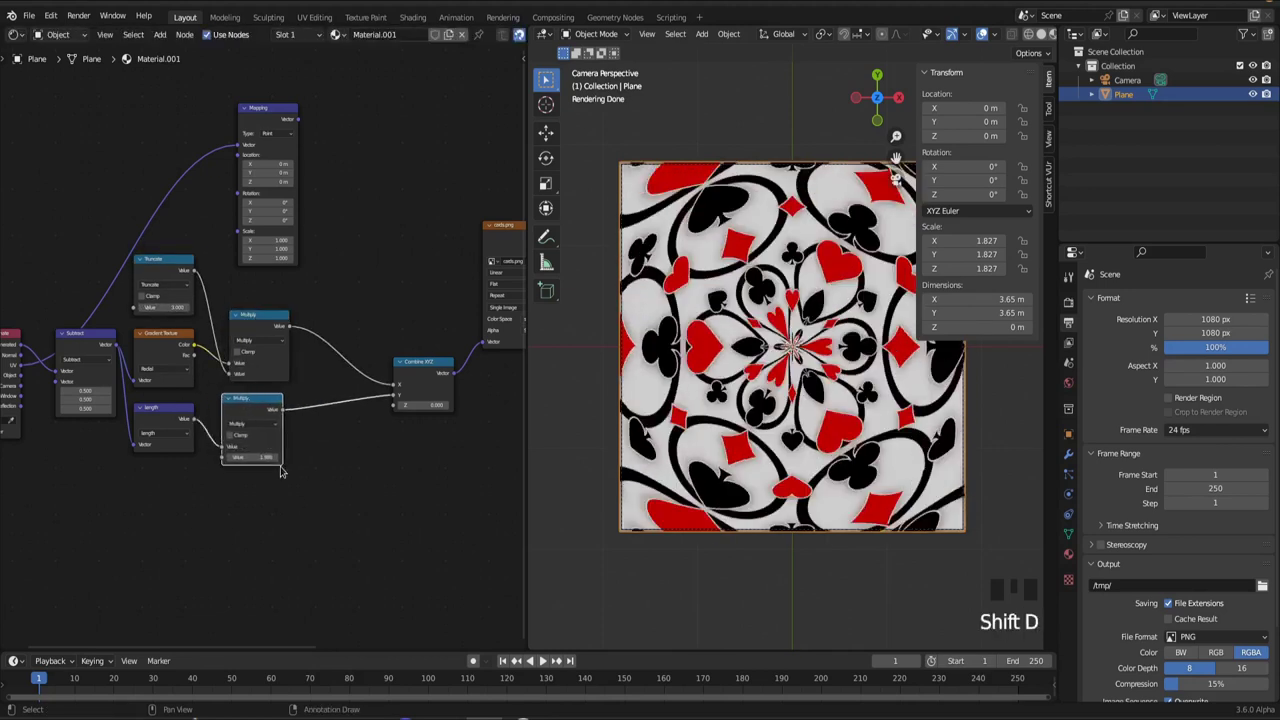
left_click_drag(258, 457, 305, 457, "shift")
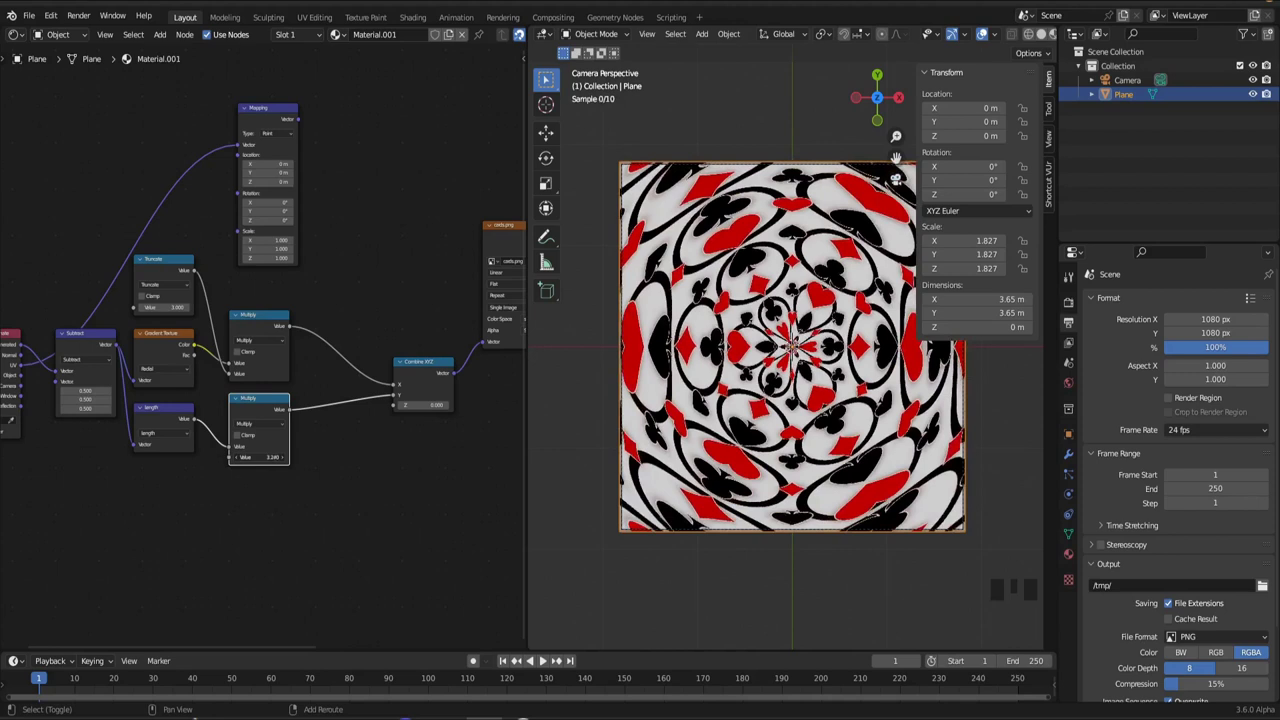
Group the nodes from Subtract through Combine XYZ and expose the Truncate value and the Length multiplier as group inputs.
left_click_drag(440, 533, 115, 265)
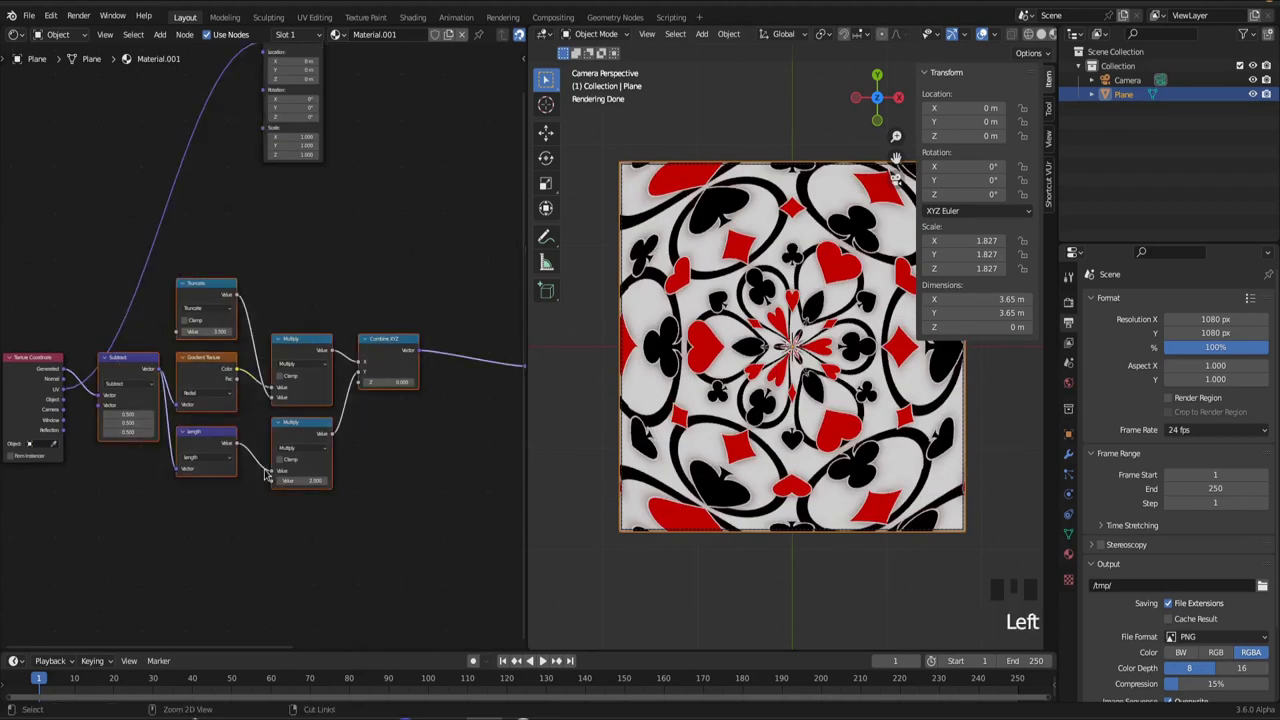
key("ctrl+g")
left_click(72, 372)
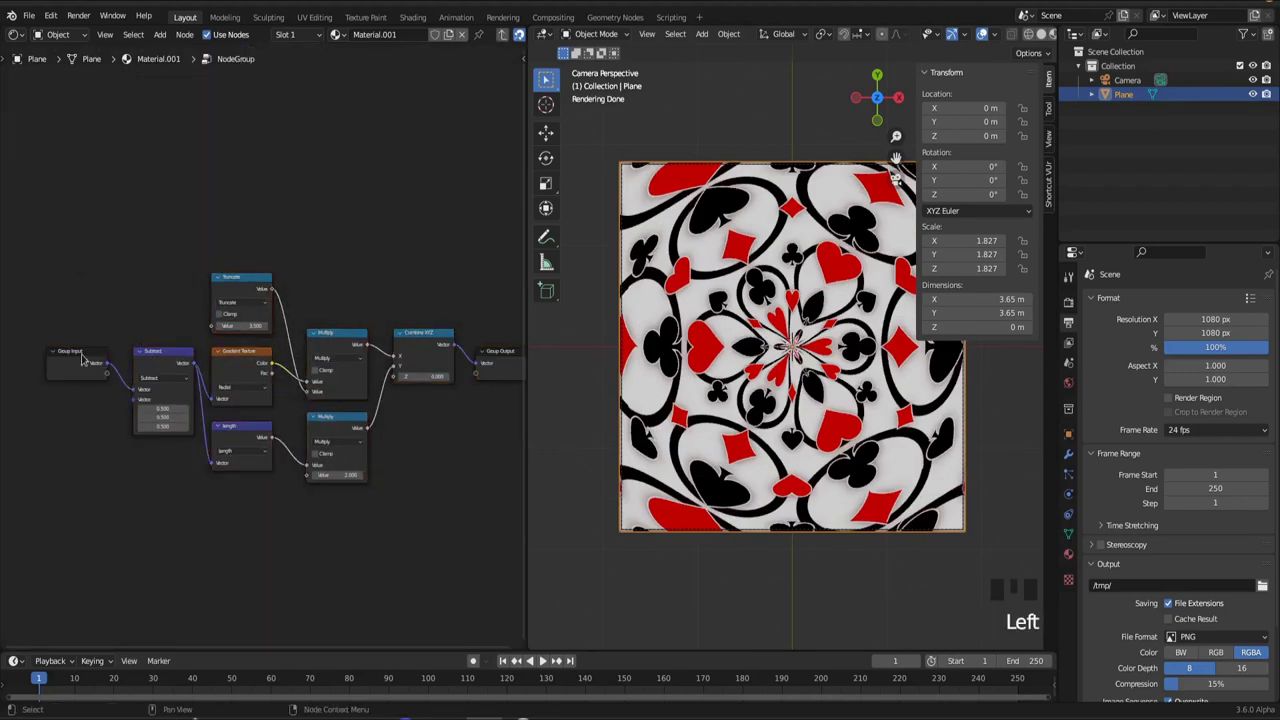
left_click_drag(72, 372, 46, 371)
left_click_drag(212, 327, 81, 373)
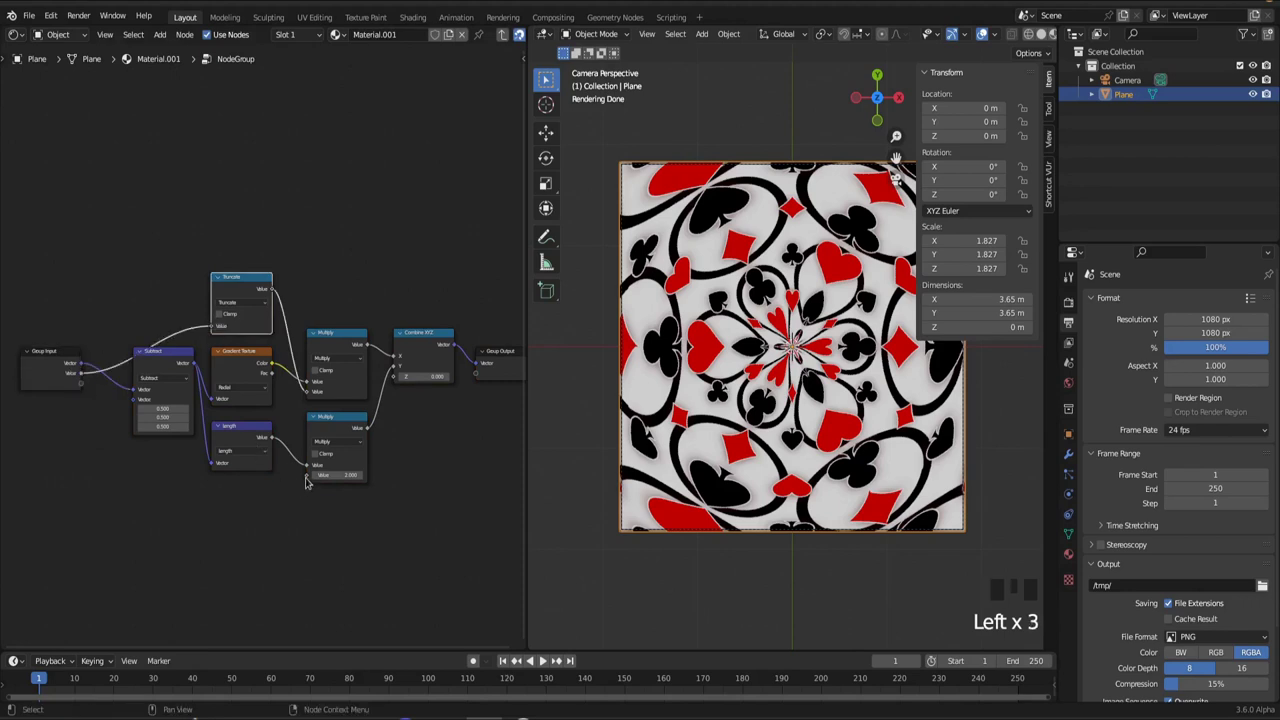
left_click_drag(307, 476, 81, 383)
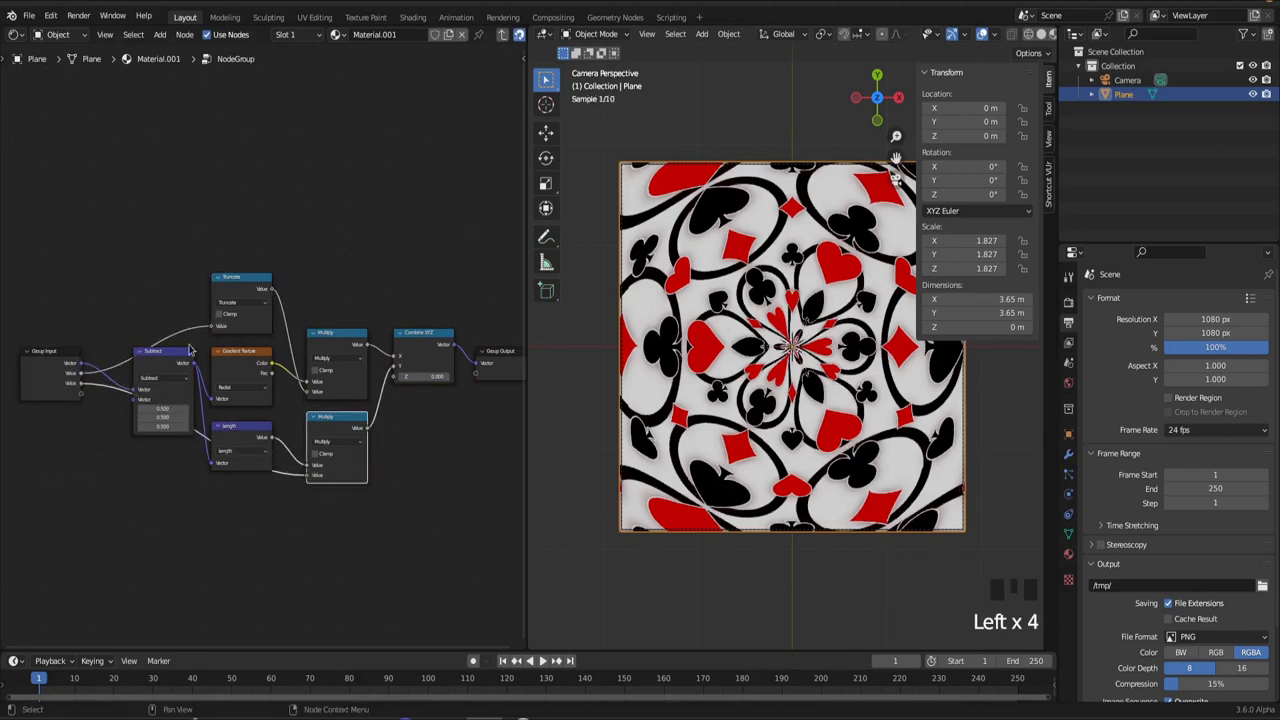
Rename the group's two value inputs to "number" and "scale" and leave the group.
left_click(63, 362)
key("n")
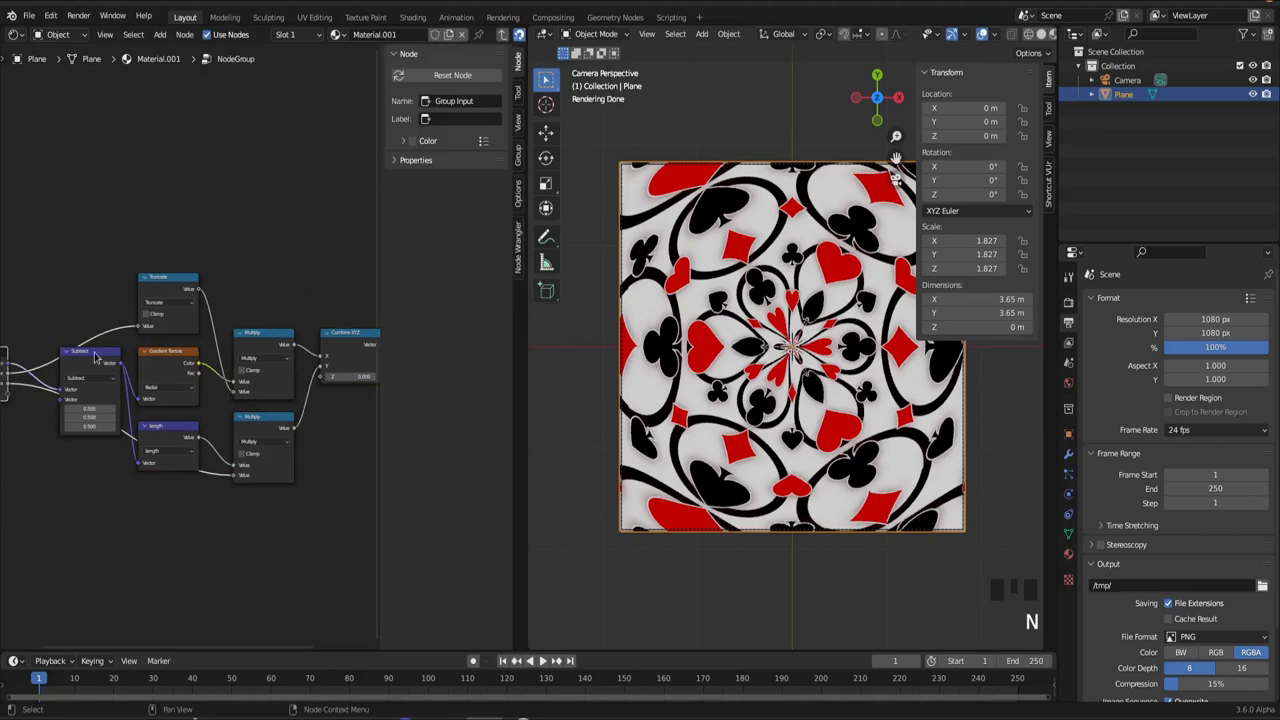
left_click(519, 122)
left_click(518, 155)
left_click(423, 93)
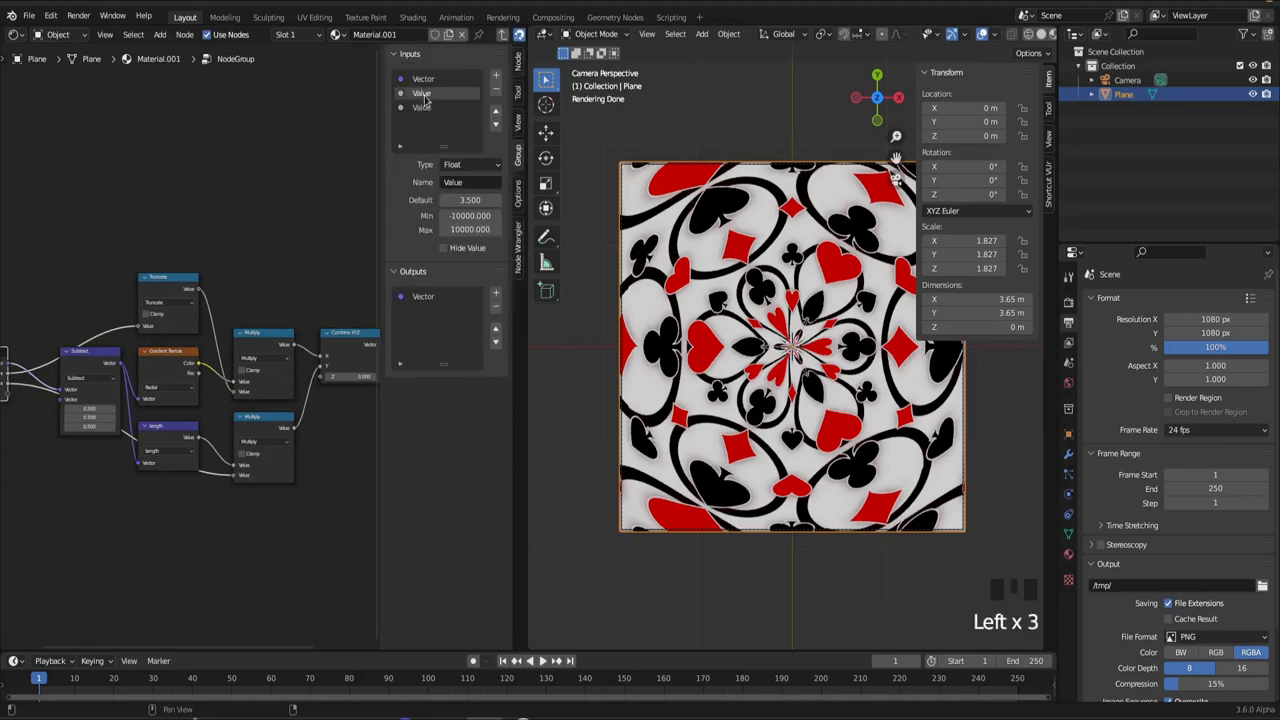
double_click(423, 93)
key("Return")
left_click(424, 107)
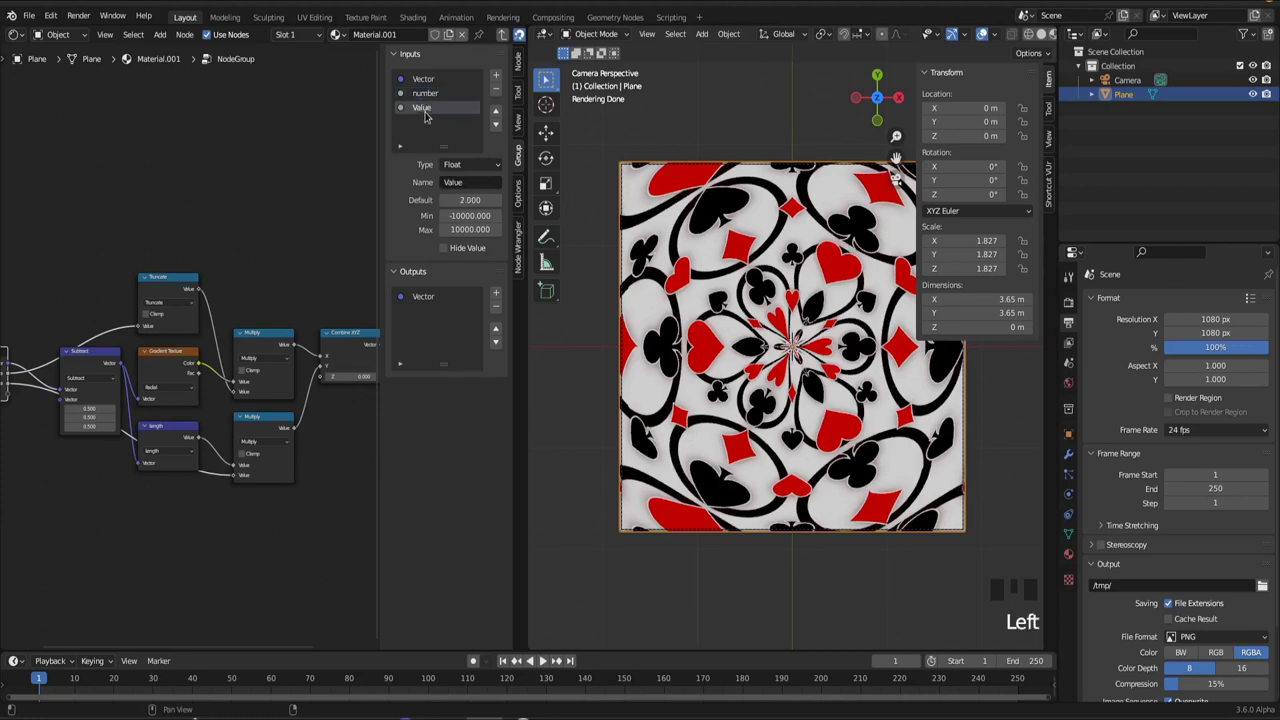
double_click(424, 107)
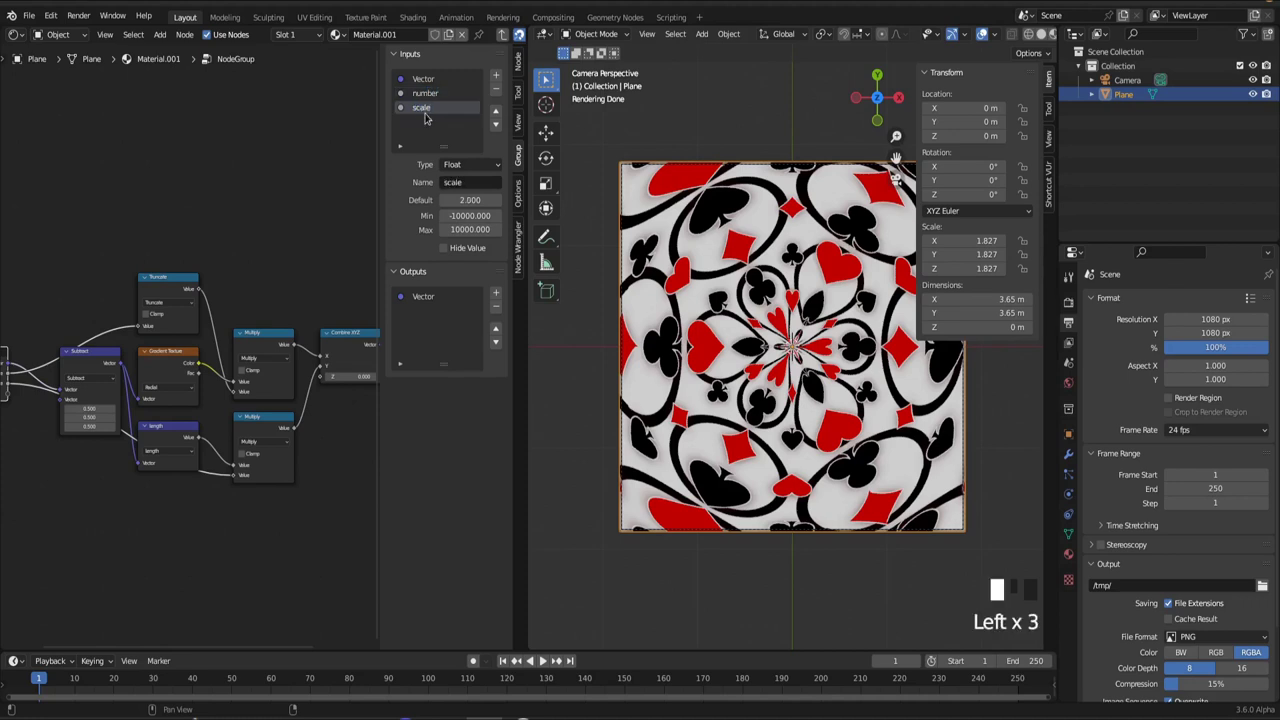
key("Tab")
key("n")
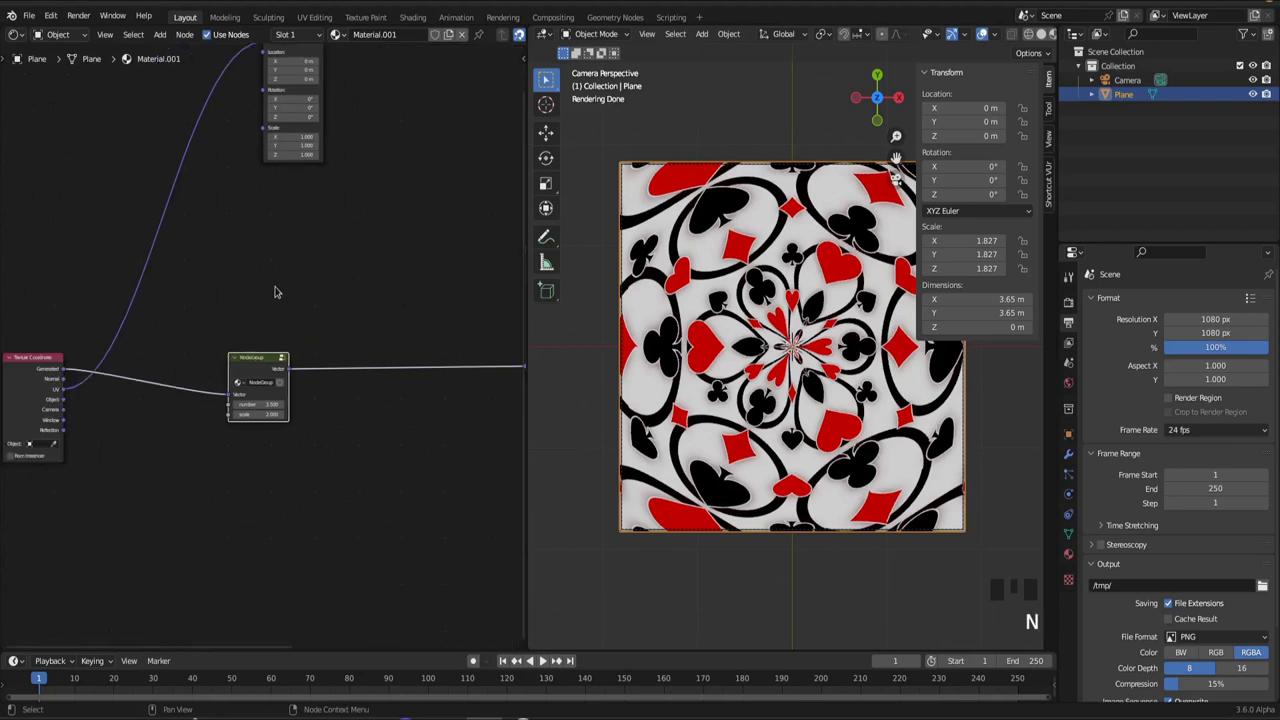
Insert a Vector Math Add node after the node group and raise its second vector's Y value to about 1.02.
mouse_move(301, 393)
left_mouse_down()
mouse_move(343, 393)
mouse_move(307, 393)
mouse_move(332, 406)
mouse_move(304, 406)
left_mouse_up()
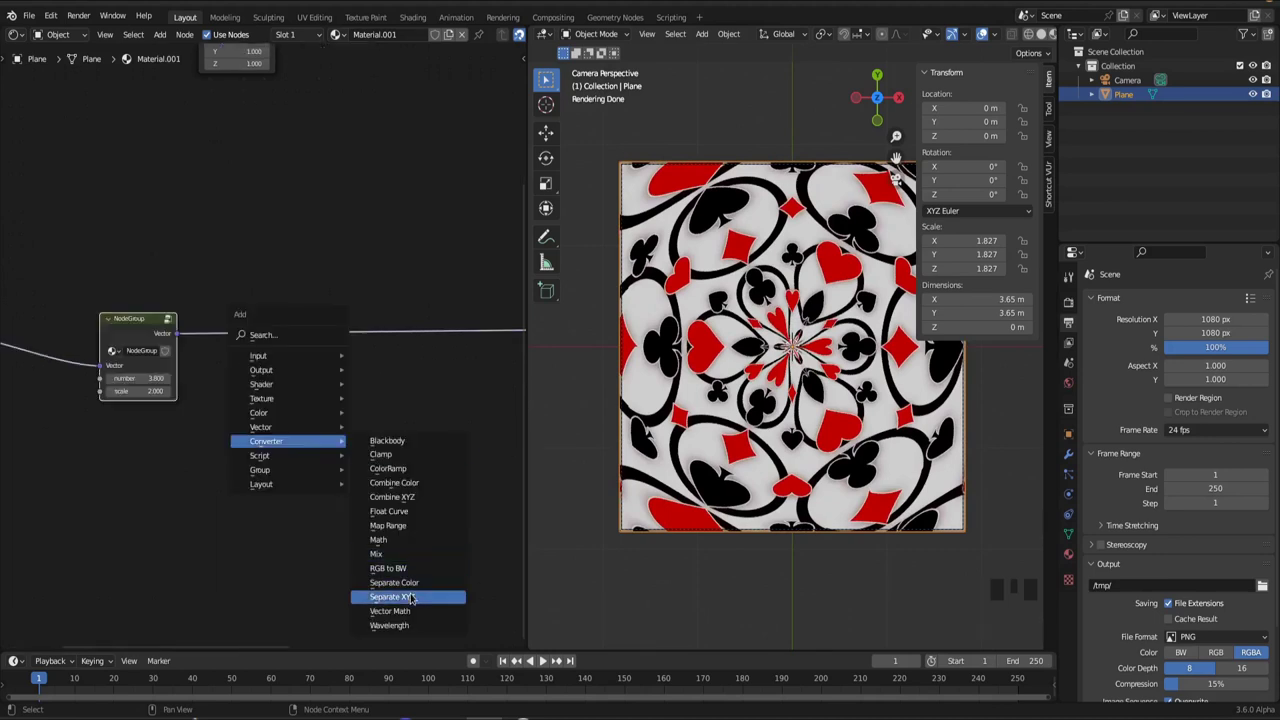
left_click(410, 610)
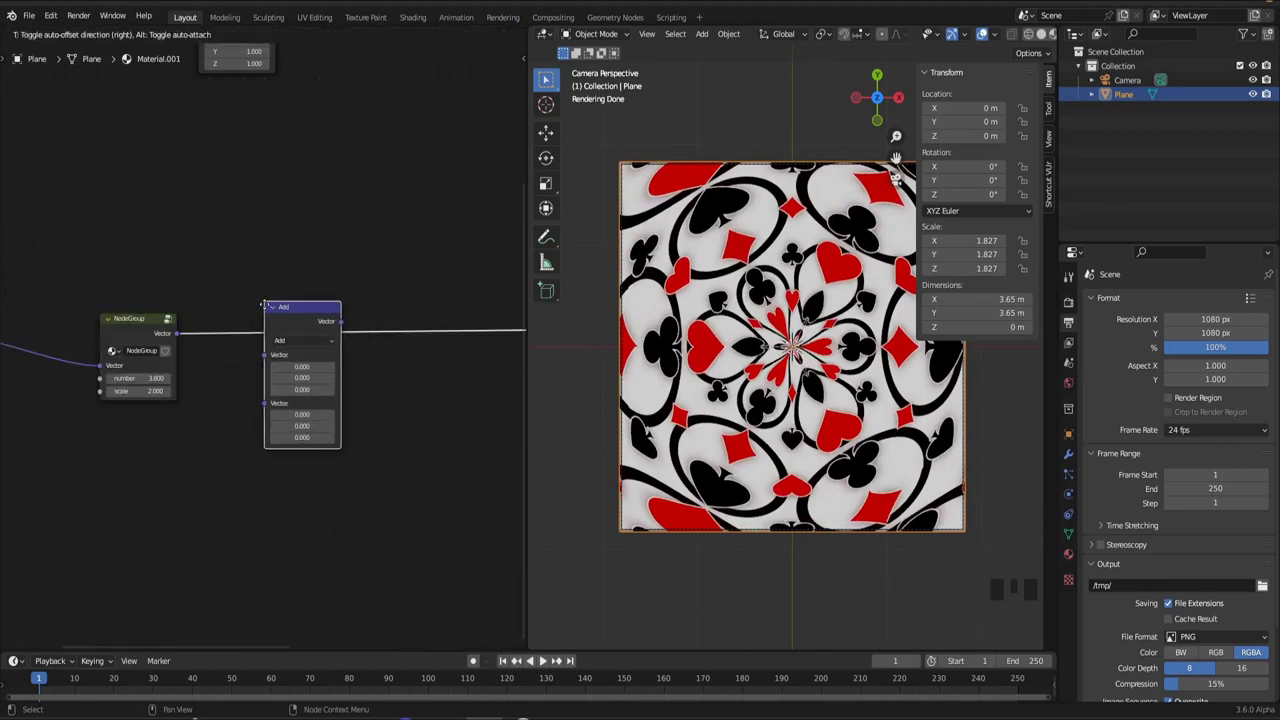
left_click(264, 303)
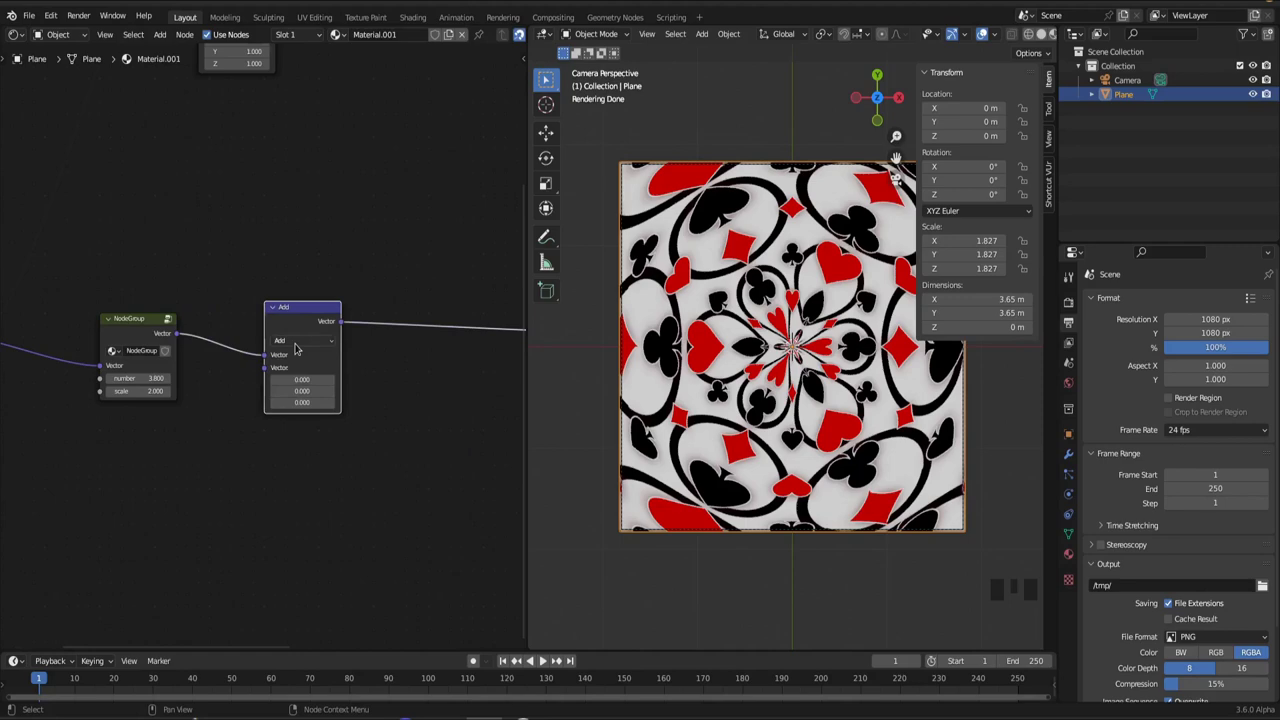
left_click_drag(300, 390, 513, 390, "shift")
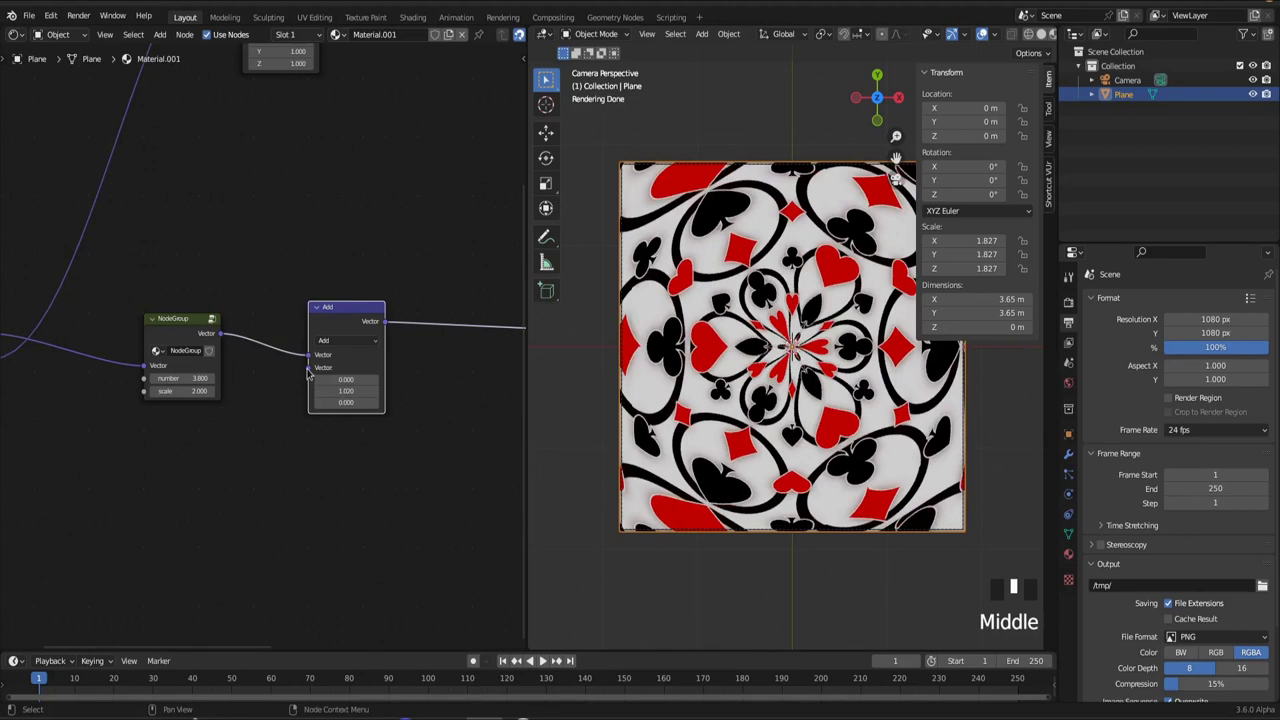
Add a Combine XYZ node feeding the Add node's second vector input.
left_click_drag(308, 367, 240, 498)
type("com")
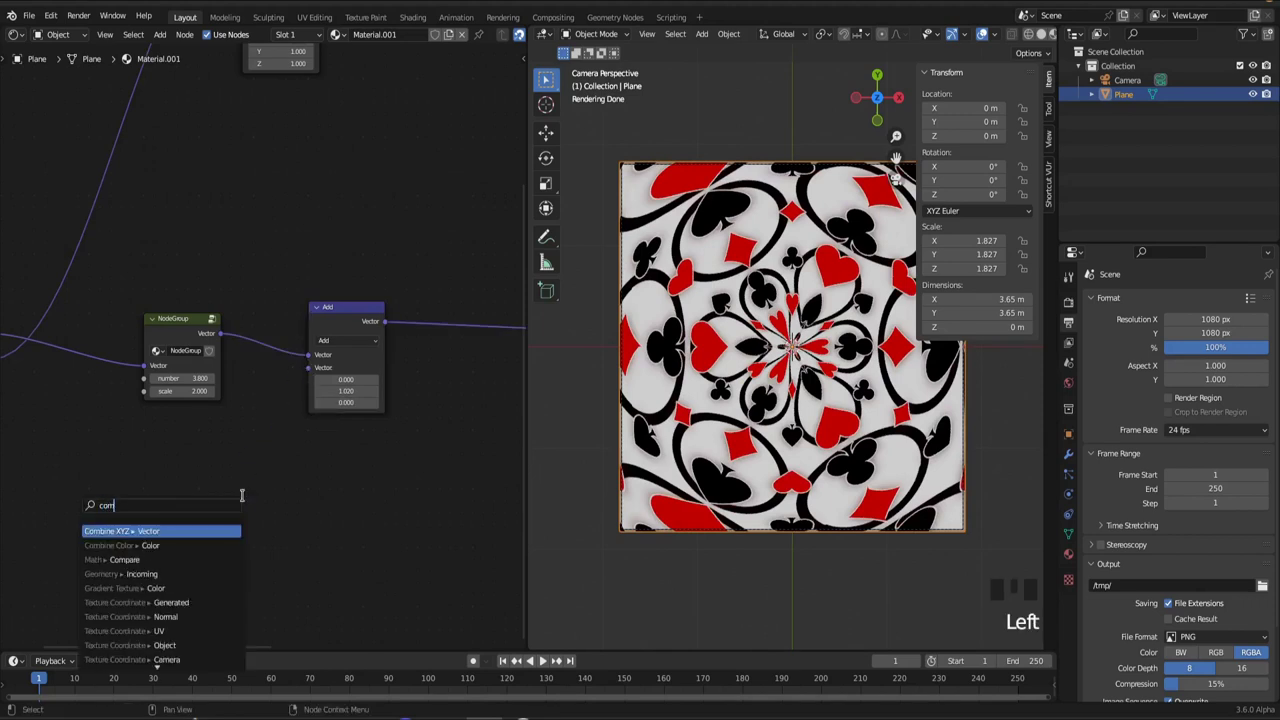
left_click(168, 531)
left_click(218, 488)
middle_click_drag(218, 484, 334, 456)
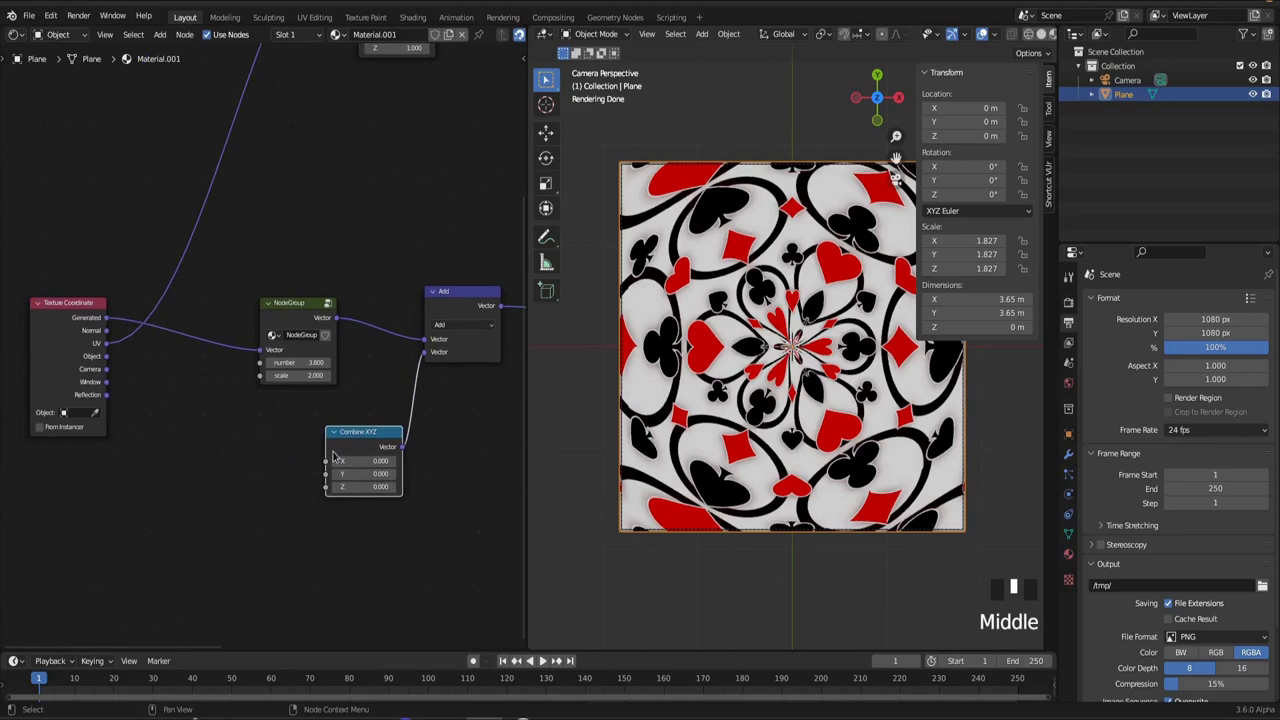
Chain Value, Divide and Multiply nodes into Combine XYZ's Y input and line them up below the Texture Coordinate node.
left_click_drag(349, 432, 358, 424)
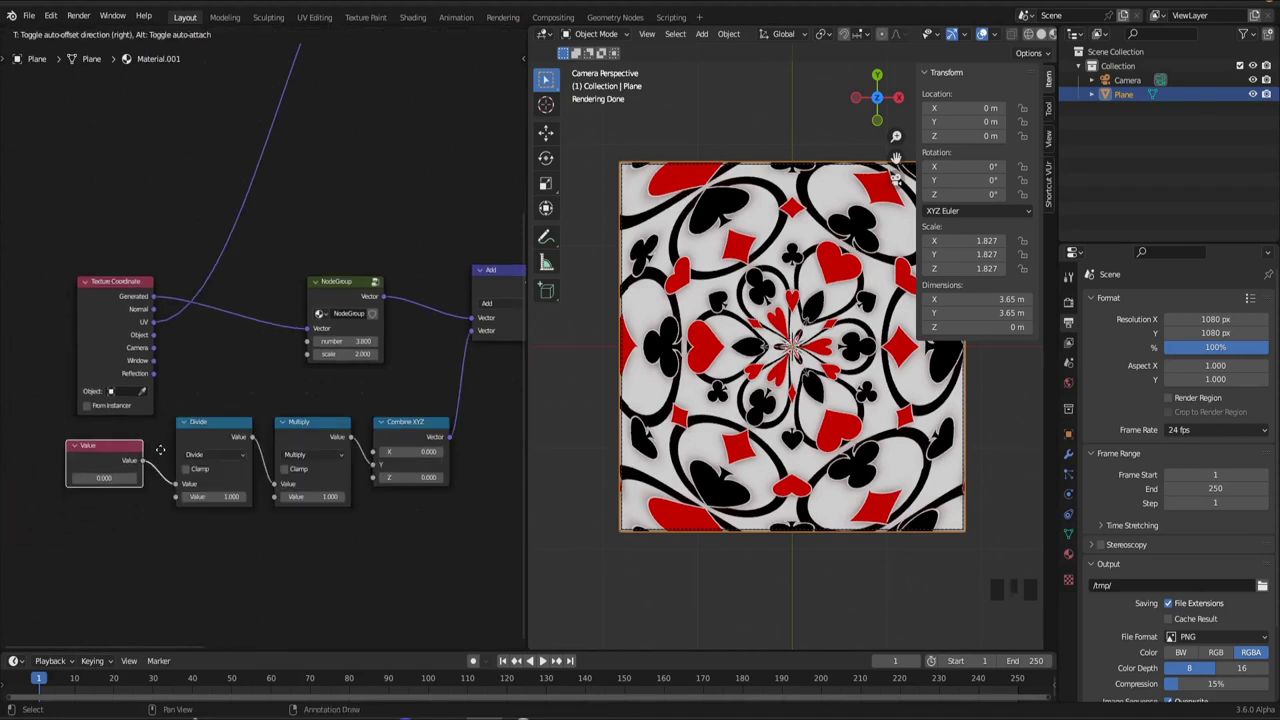
left_click(168, 436)
left_click_drag(123, 293, 155, 234)
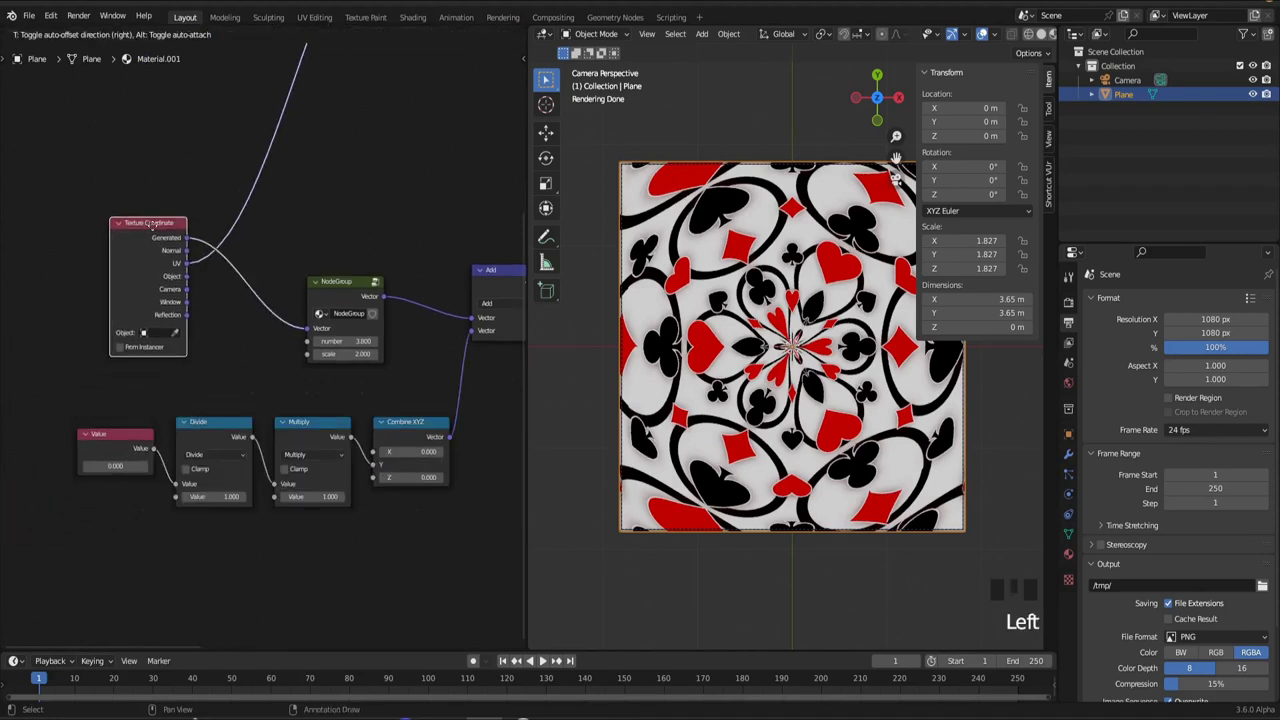
left_click_drag(125, 438, 124, 427)
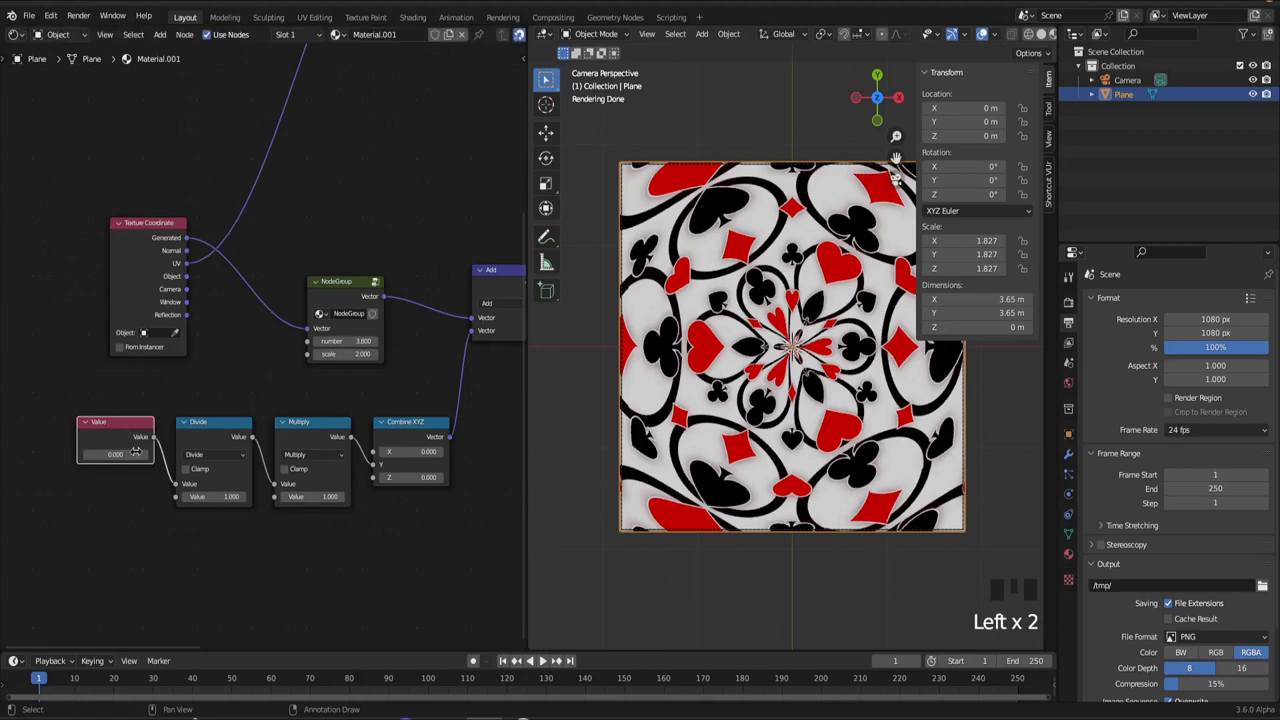
Drive the Value node with a #frame expression and set the Divide node's divisor to 48.
left_click(116, 455)
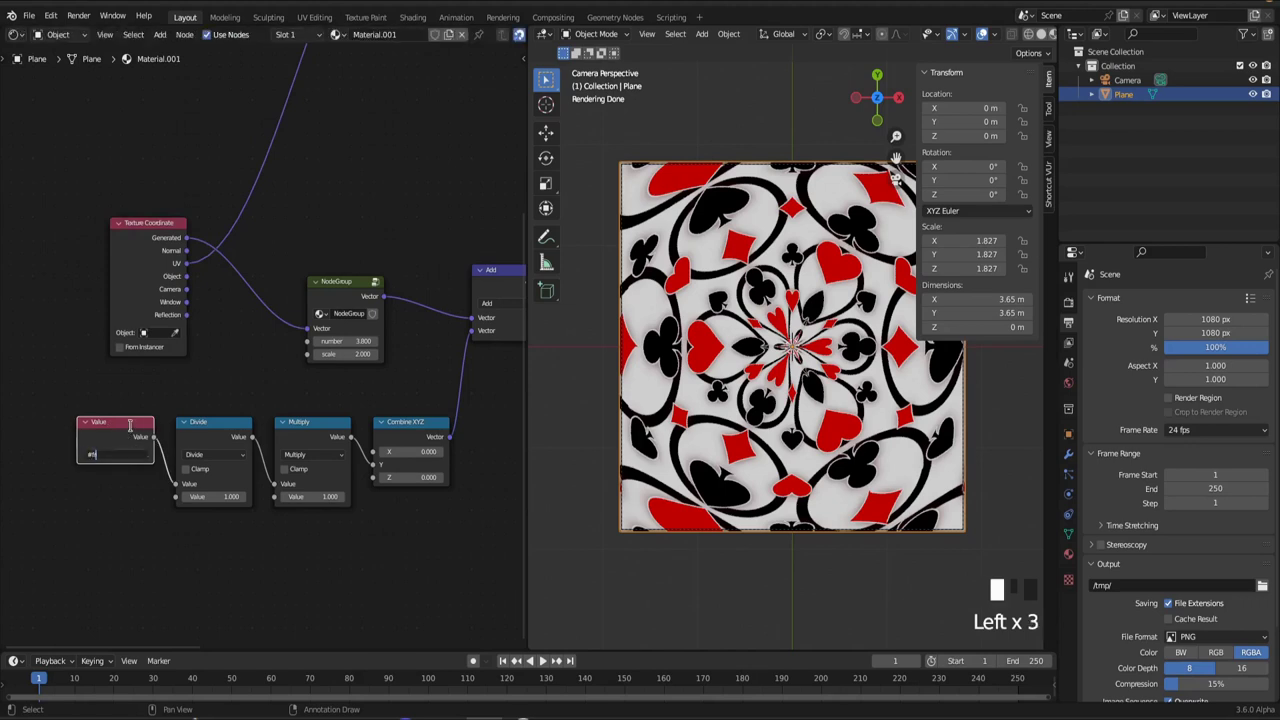
key("Return")
left_click_drag(165, 455, 175, 484)
left_click(201, 496)
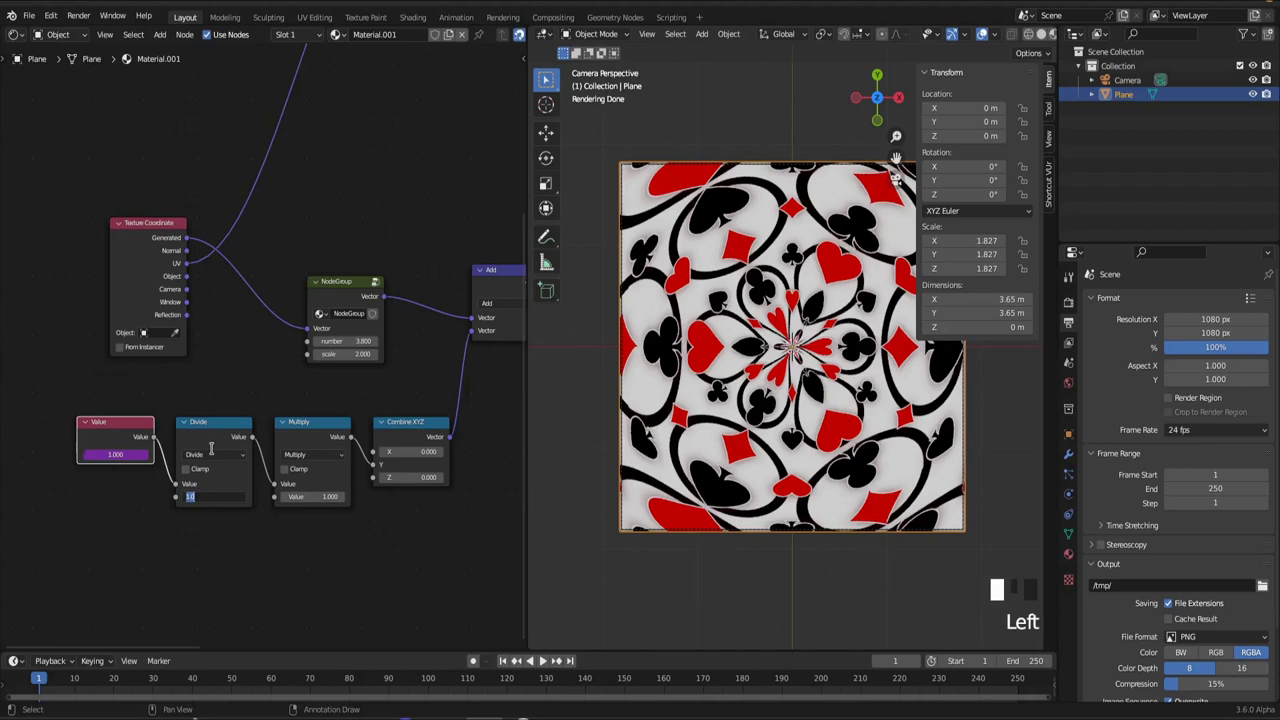
type("48")
key("Return")
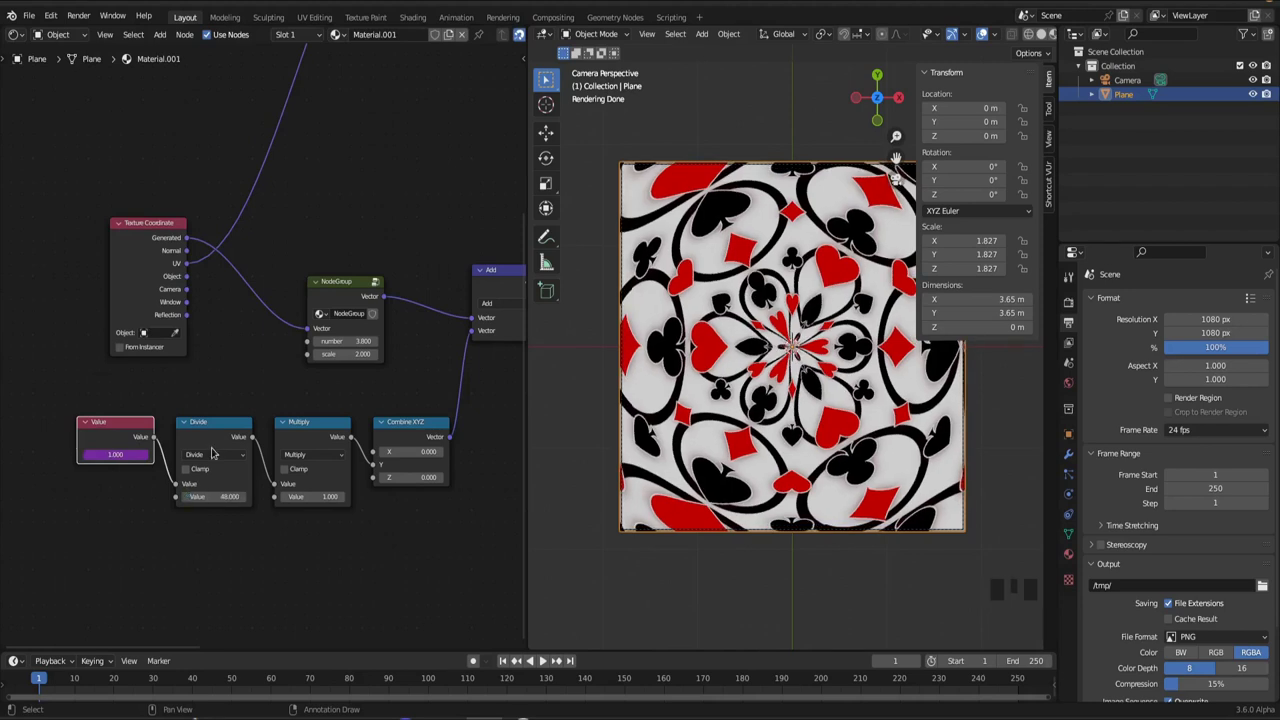
Play the animation and set the timeline's end frame to 48.
key("space")
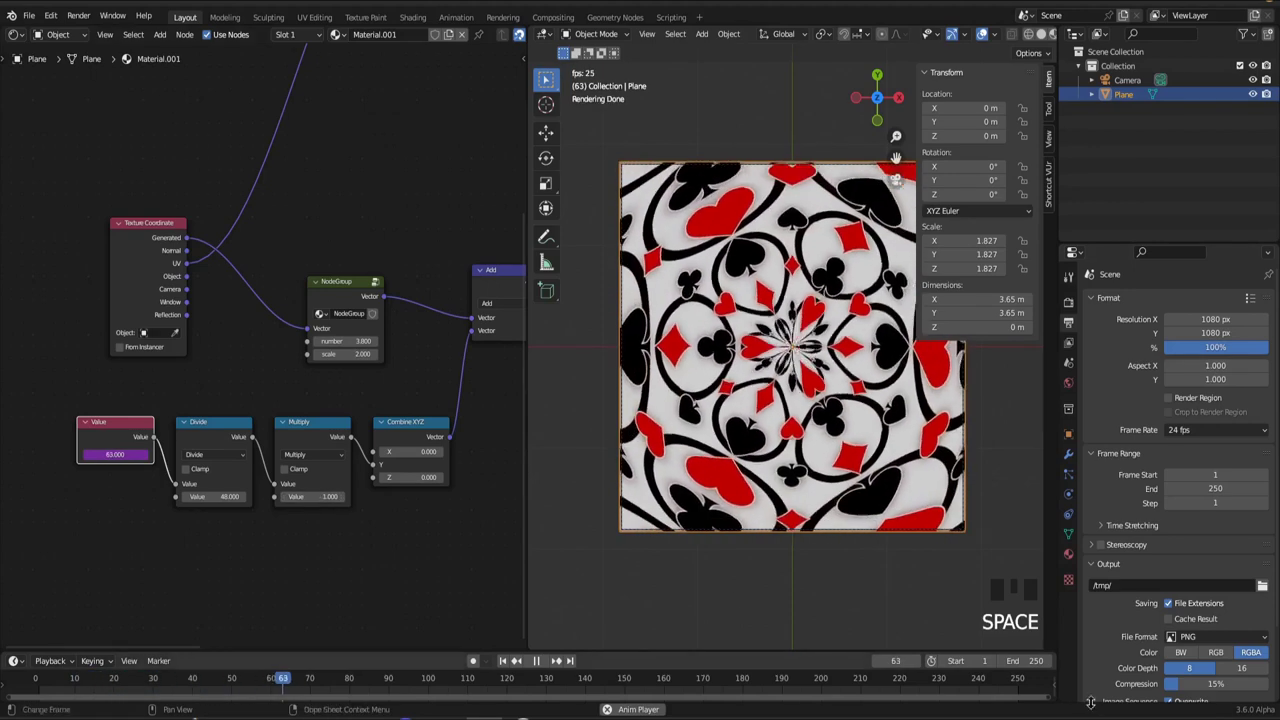
left_click(1018, 661)
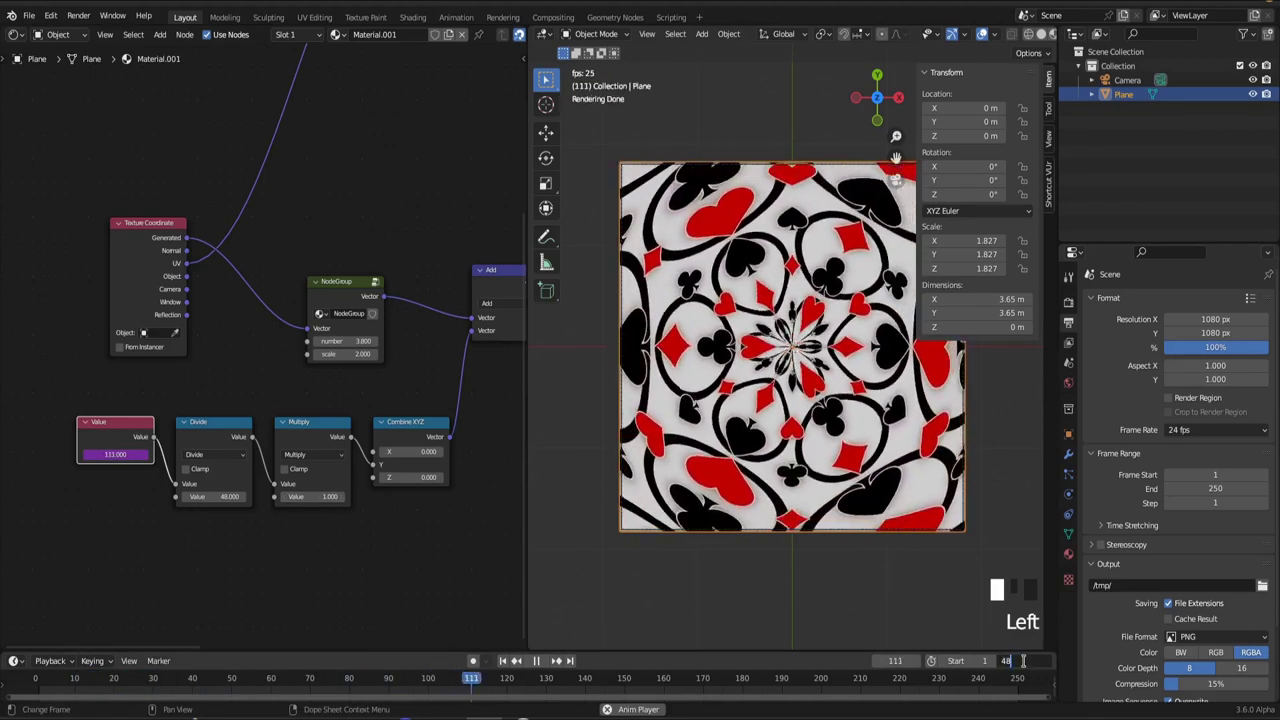
type("48")
key("Return")
middle_click_drag(323, 690, 752, 689)
scroll(752, 688, "up", 7)
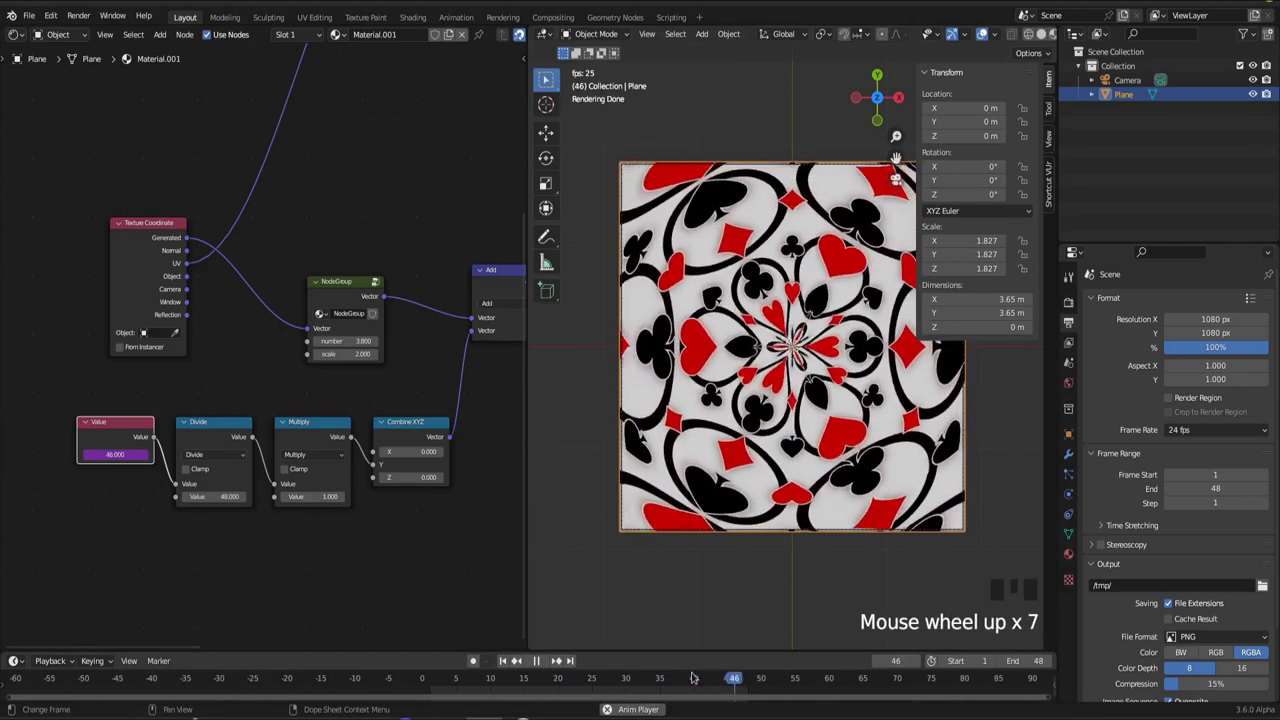
Set the second value of the Multiply node in the animation chain to -1.
left_click(312, 496)
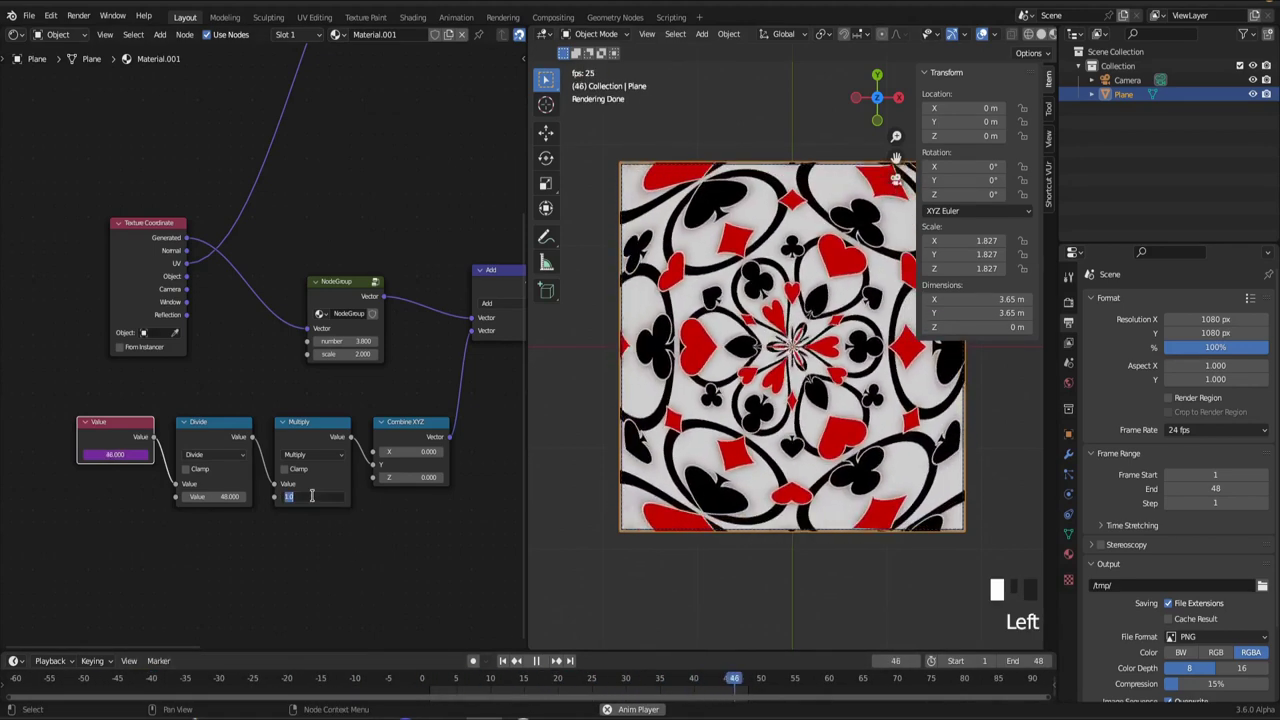
type("-1")
key("Return")
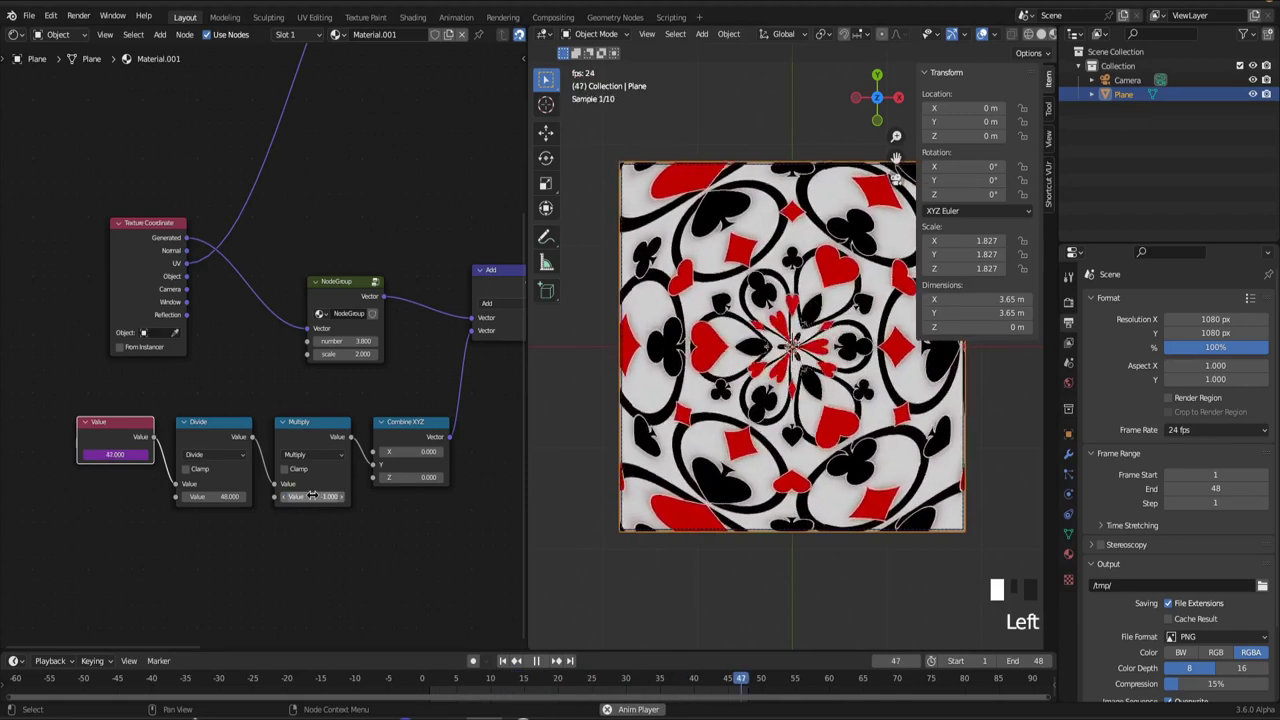
Move the node group beside the Add node and raise its number to 4.2 and its scale to 2.4.
scroll(363, 403, "down", 4)
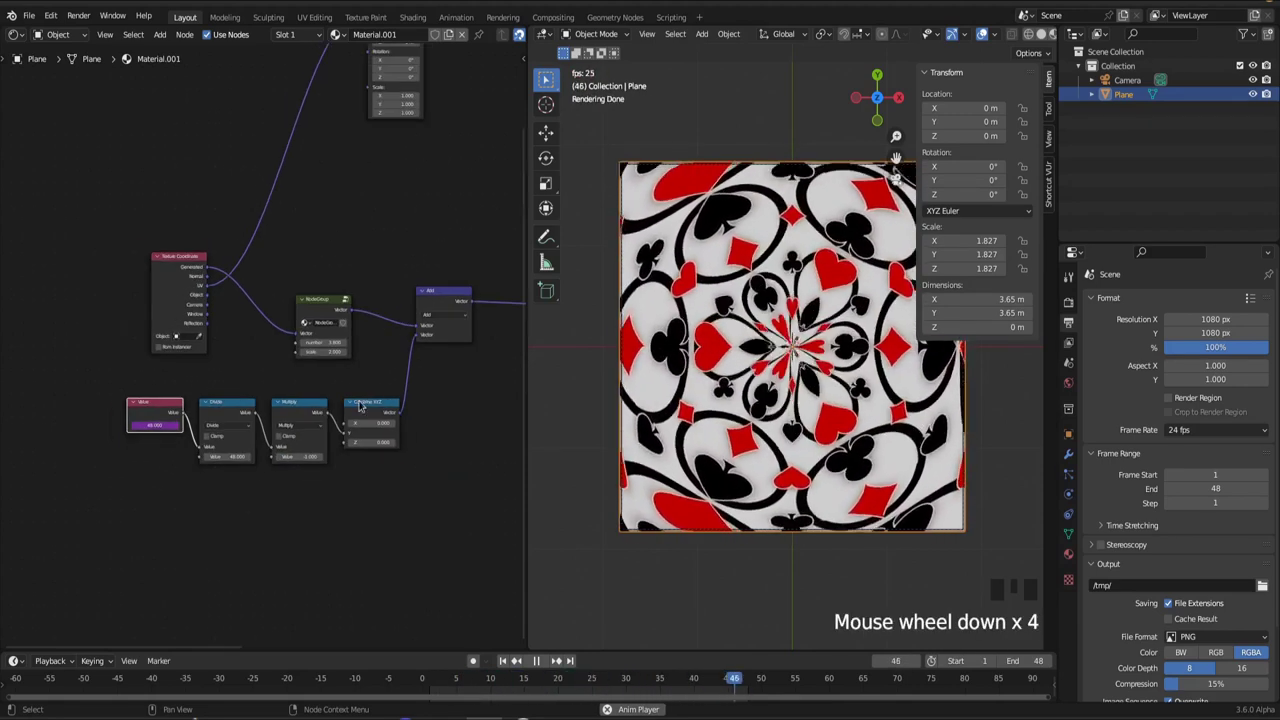
middle_click_drag(363, 403, 230, 328)
left_click_drag(230, 328, 271, 326)
middle_click_drag(441, 433, 392, 435)
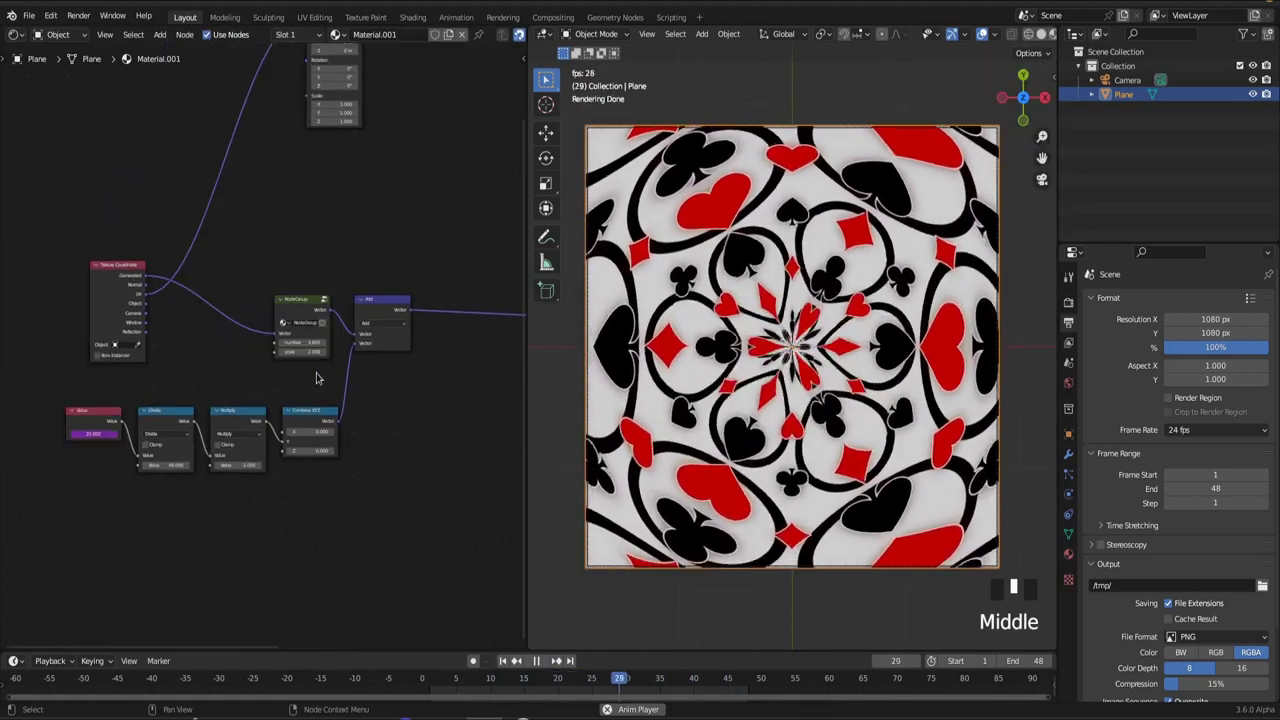
scroll(317, 377, "up", 3)
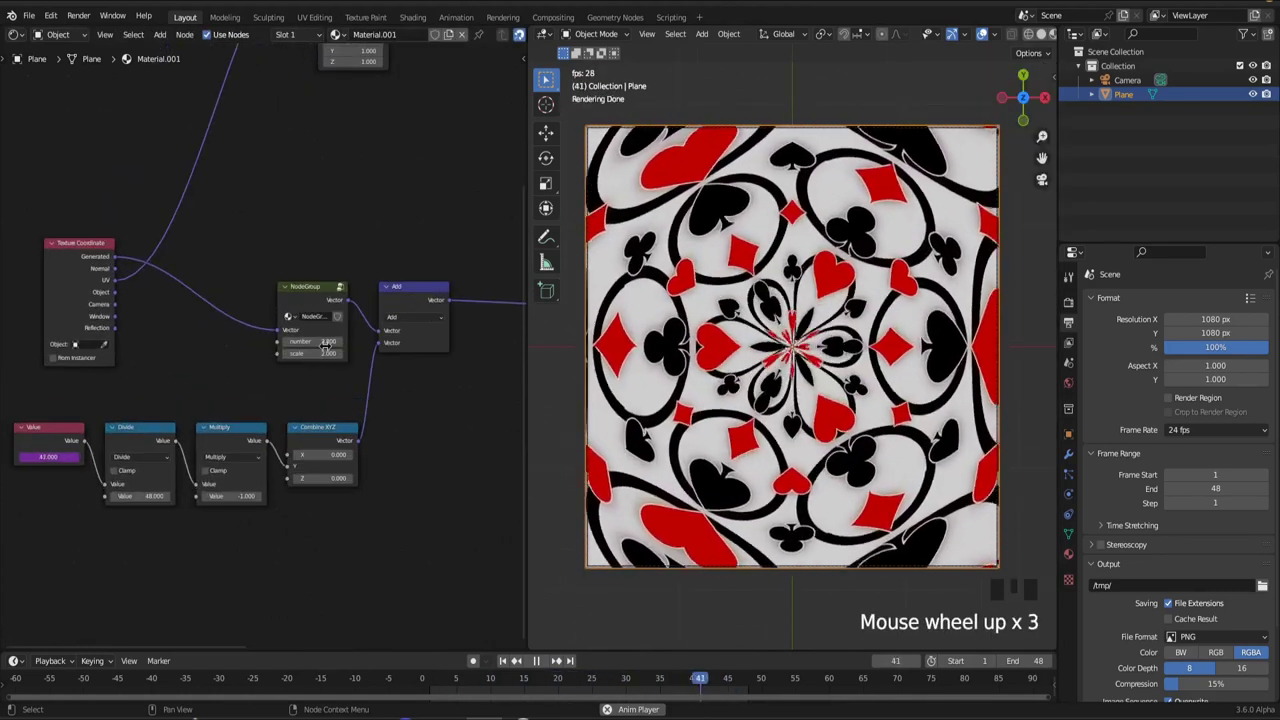
mouse_move(313, 341)
left_mouse_down()
mouse_move(292, 353)
mouse_move(335, 342)
mouse_move(323, 354)
left_mouse_up()
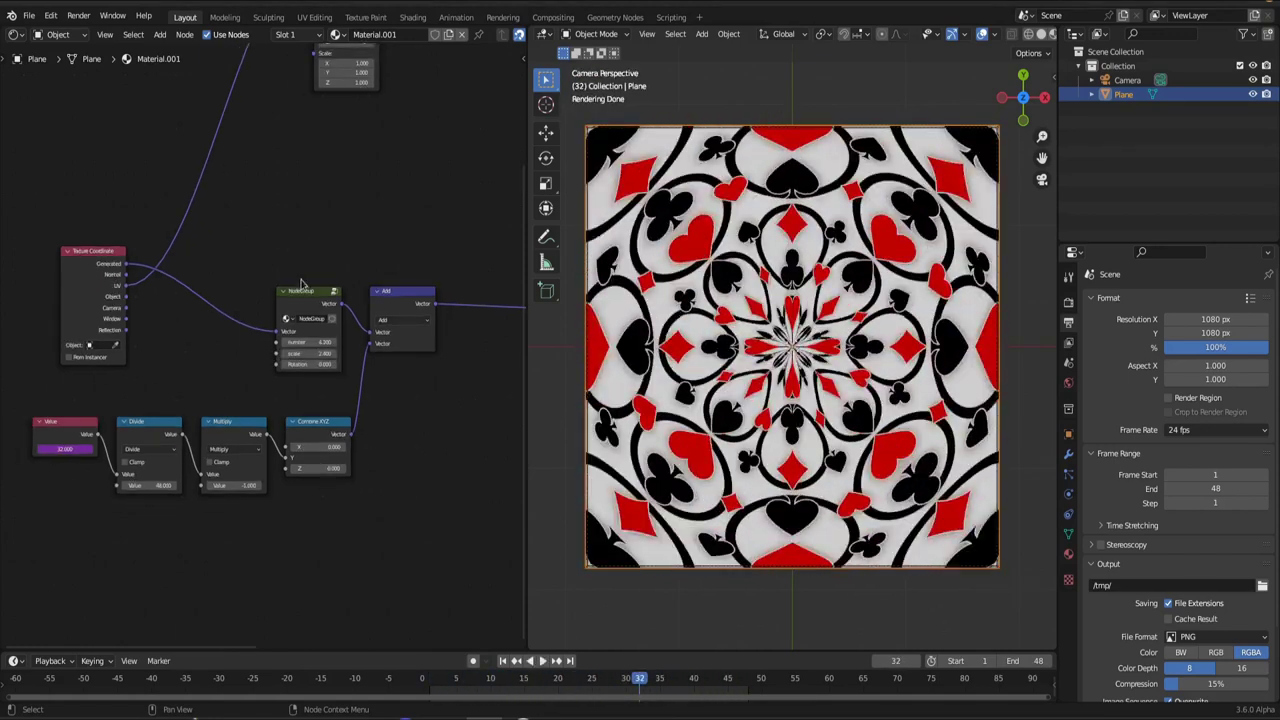
Inside the group, multiply Rotation by the truncated number and divide it by 360, and set the group's Rotation to 90 outside.
left_click(305, 303)
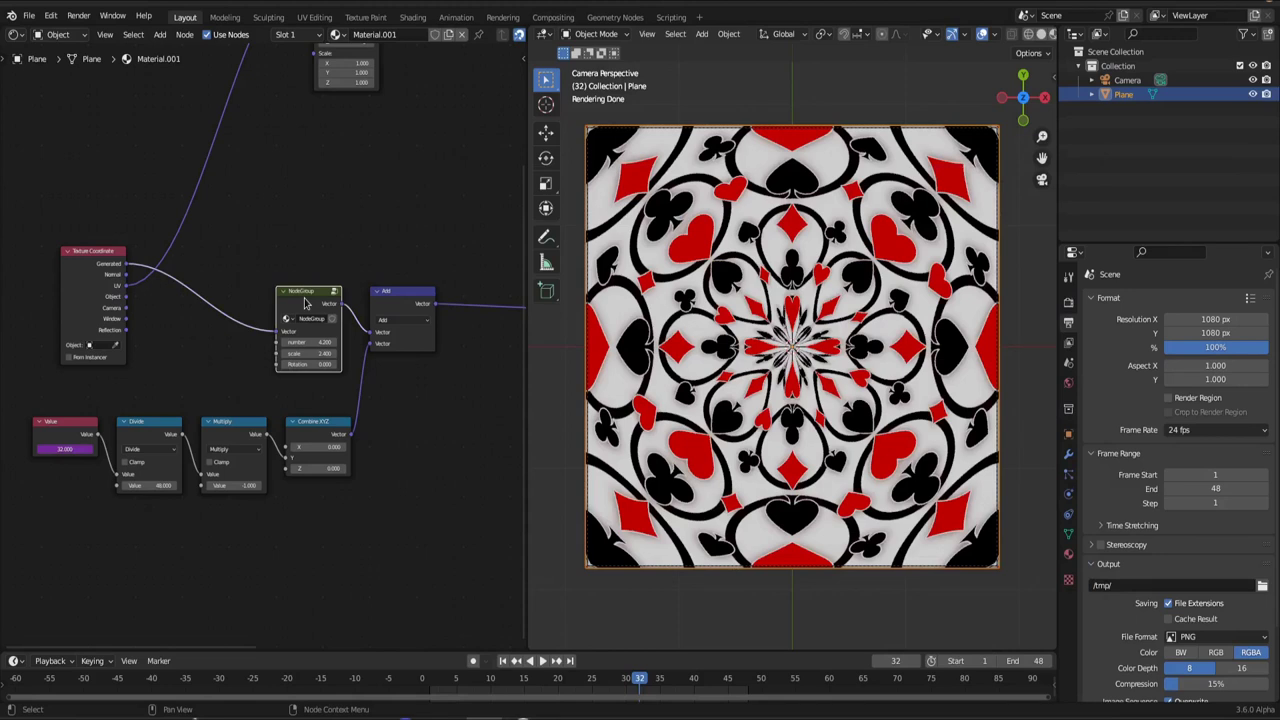
key("Tab")
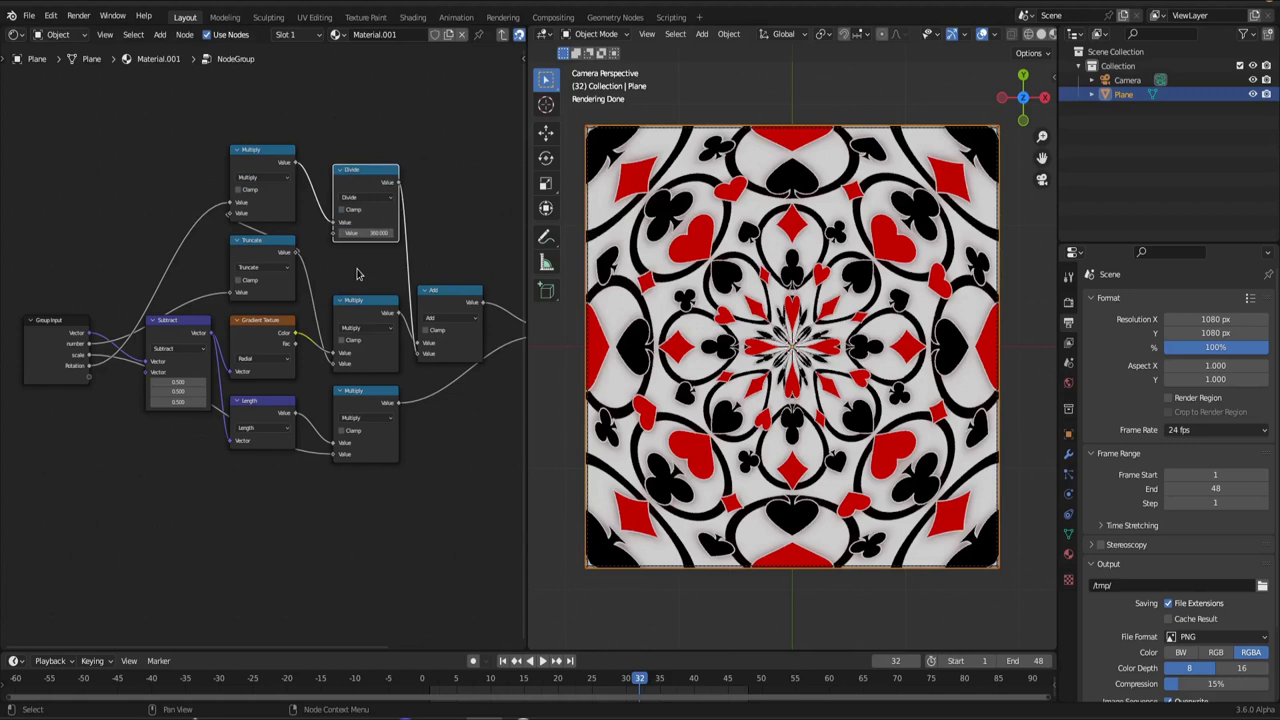
key("Tab")
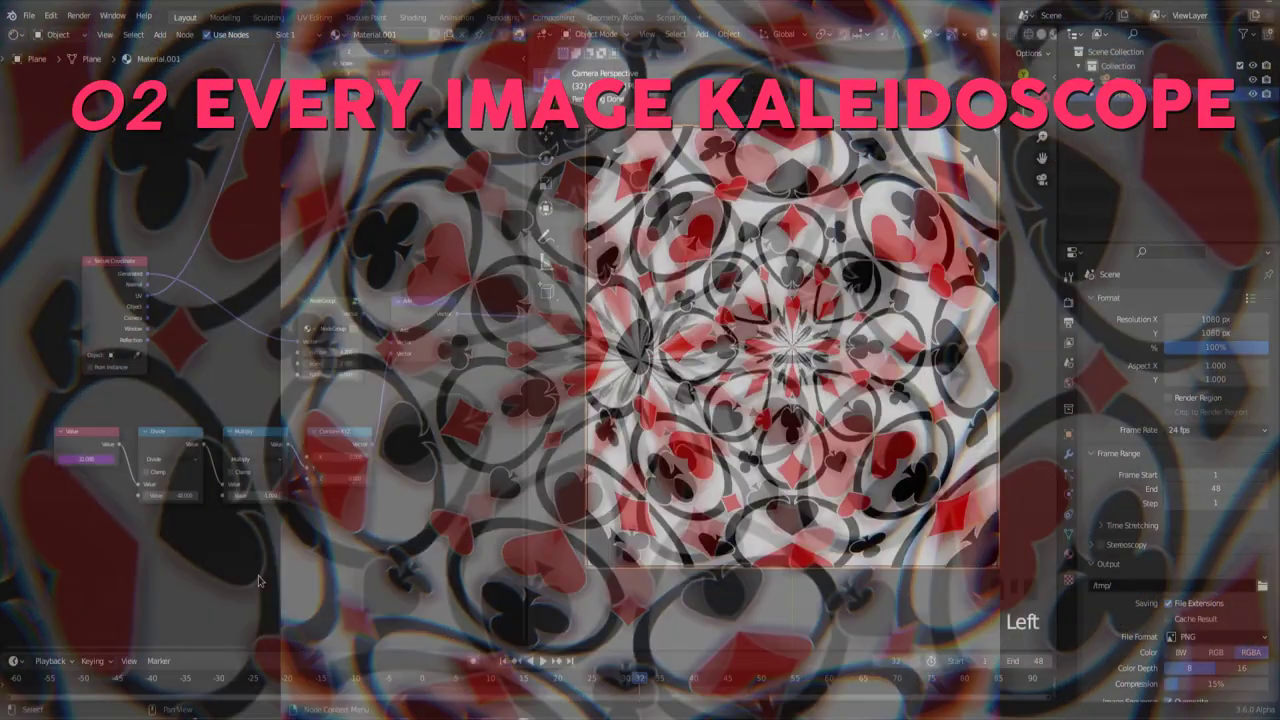
Rename the node group to "Polar Mapping".
scroll(314, 510, "down", 4)
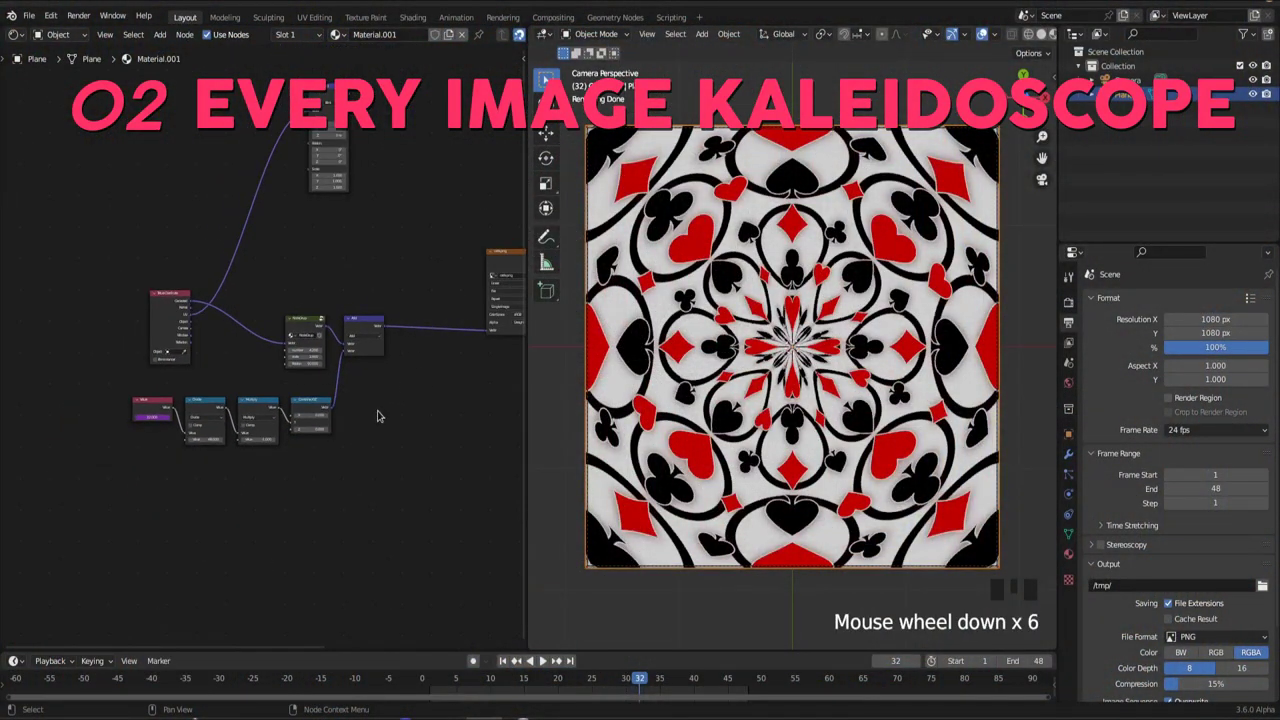
scroll(378, 416, "up", 7)
left_click(338, 328)
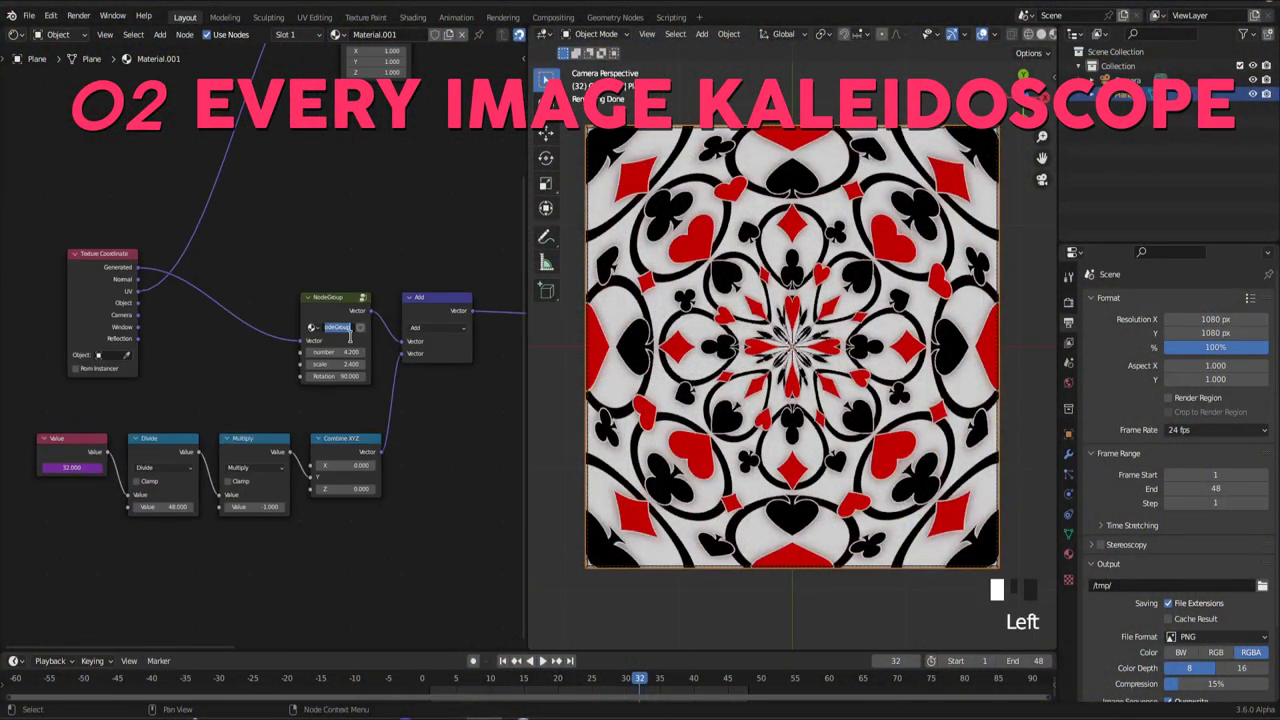
type("Polar Mappe")
key("Return")
Replace the cards image in the Image Texture node with pizza.jpg.
middle_click_drag(435, 216, 247, 283)
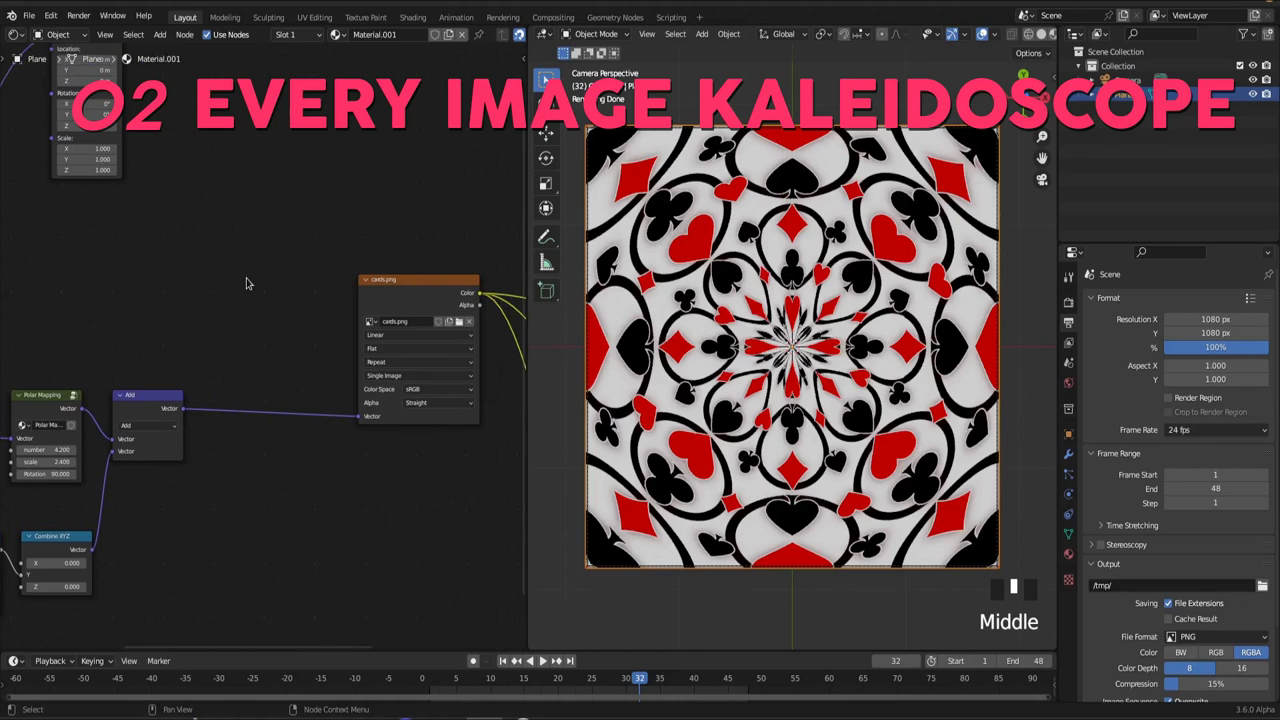
scroll(247, 283, "down", 4)
left_click(406, 332)
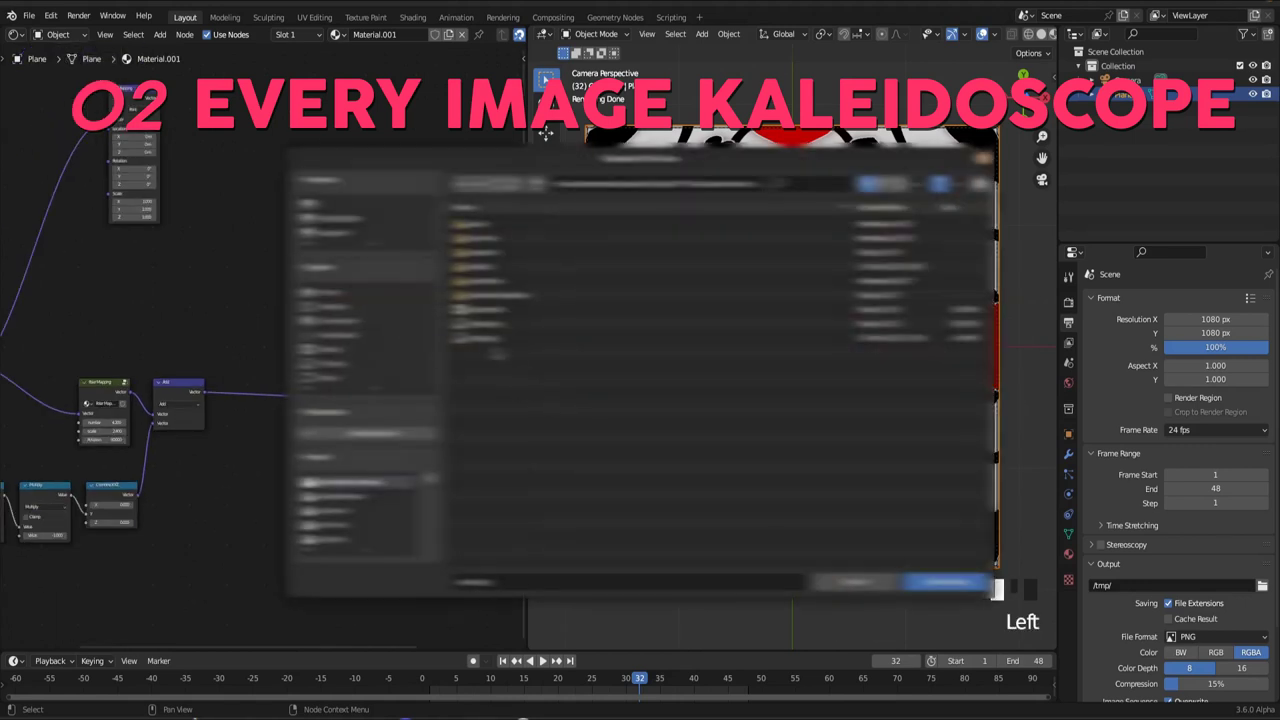
double_click(497, 340)
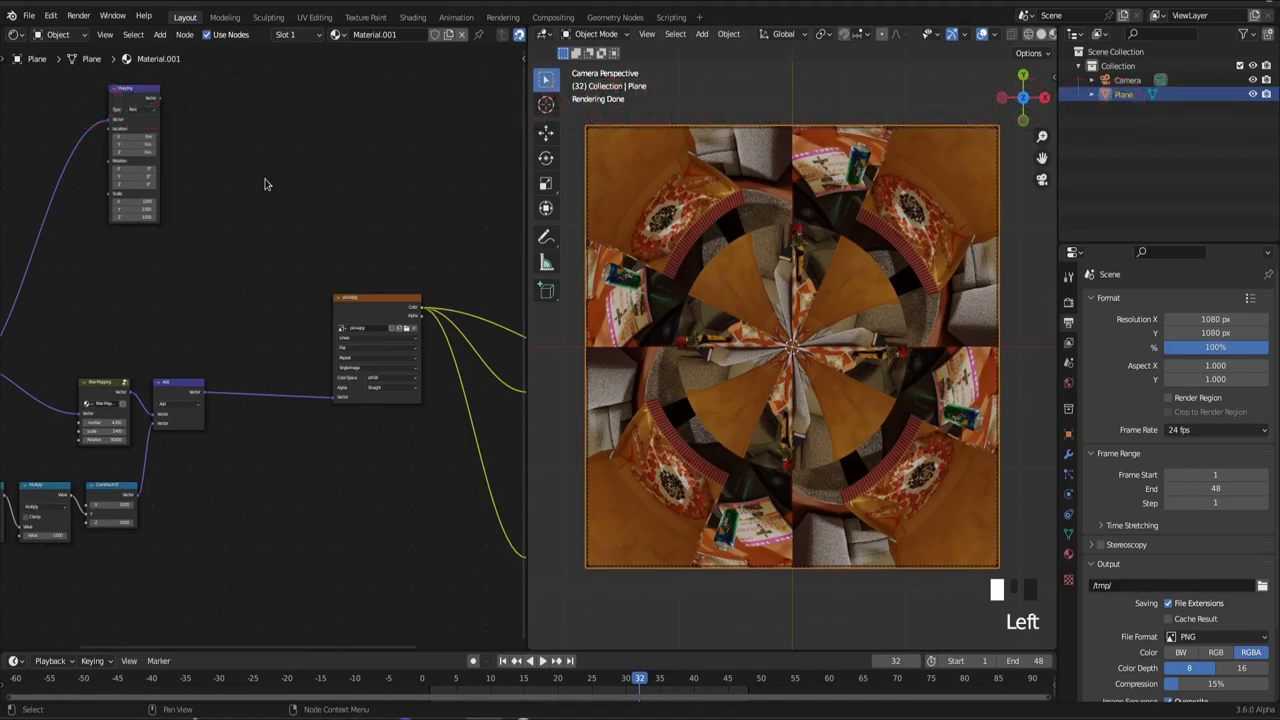
Connect the regular Mapping node to the pizza texture's vector and inspect the unwrapped photo up close.
right_click_drag(150, 135, 362, 345, "alt")
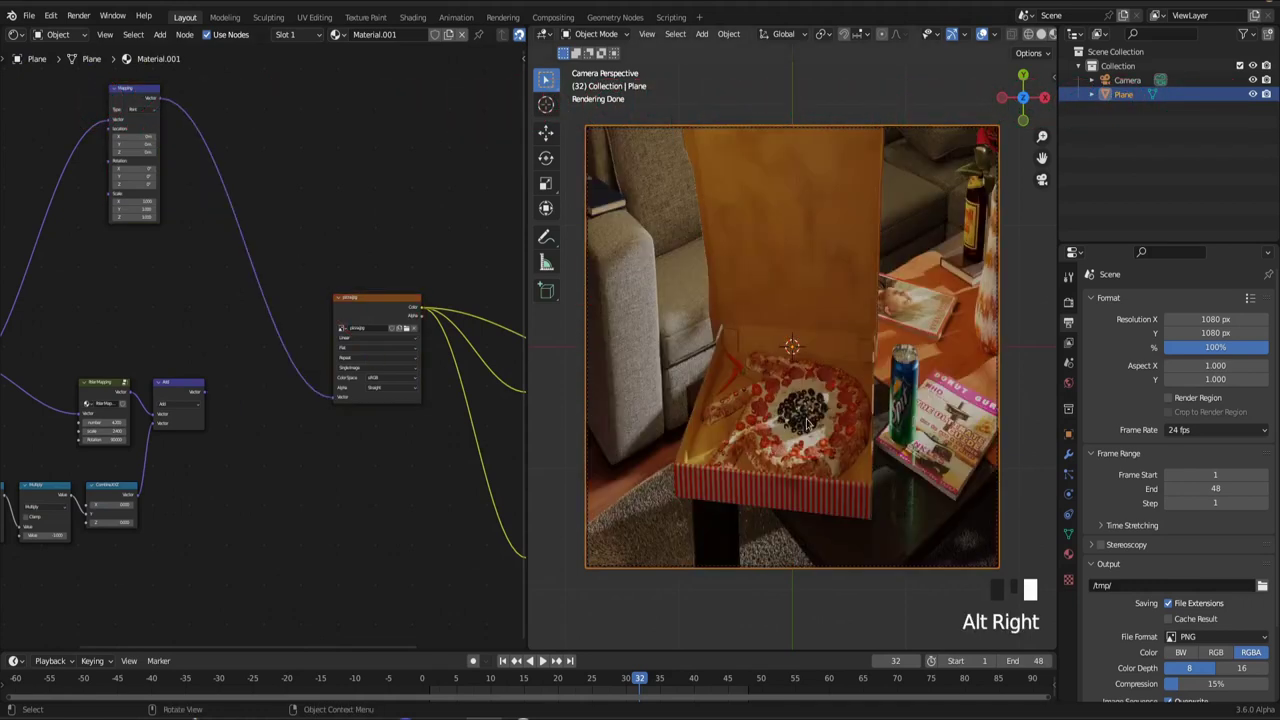
scroll(808, 423, "up", 2)
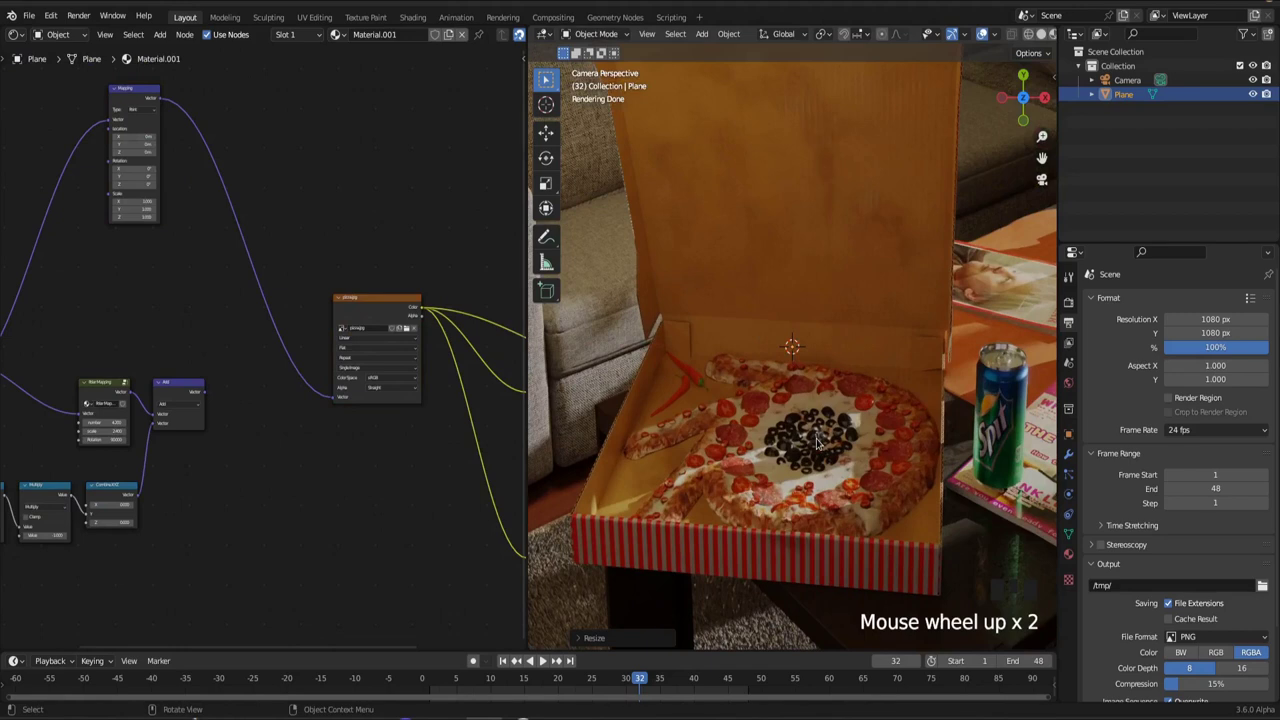
middle_click_drag(816, 441, 861, 385, "shift")
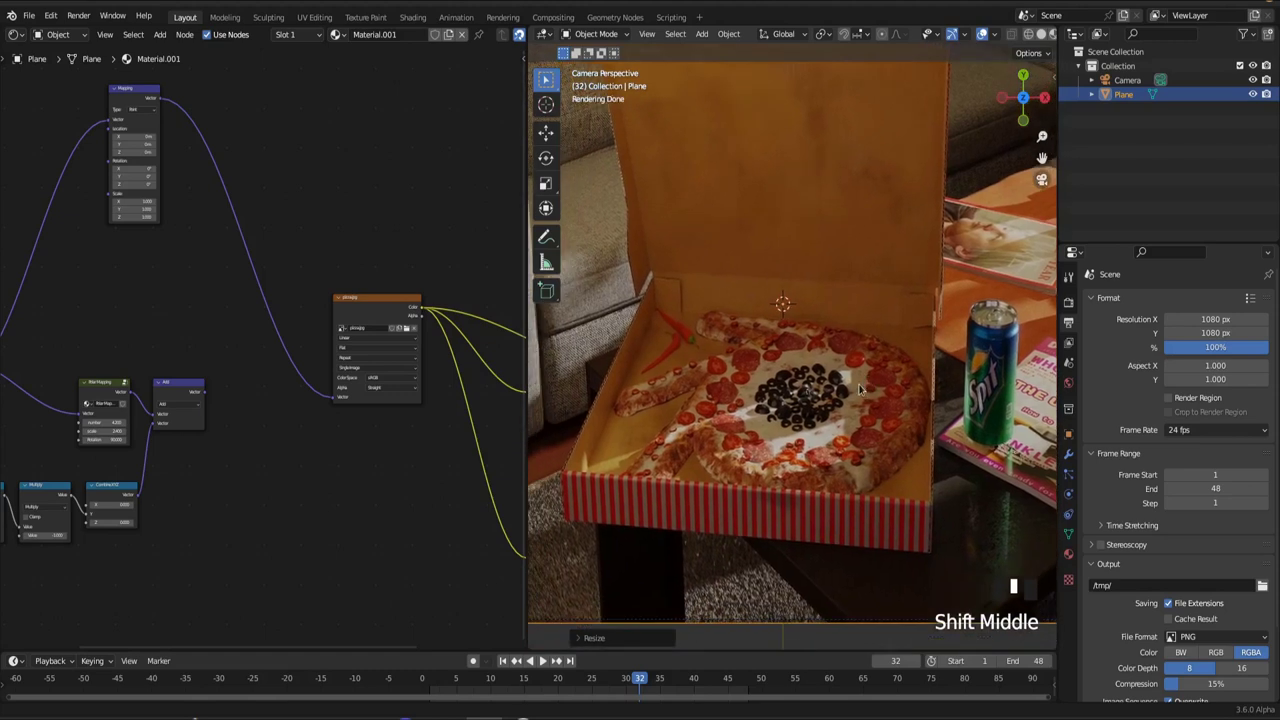
key("ctrl+z")
scroll(861, 385, "down", 1)
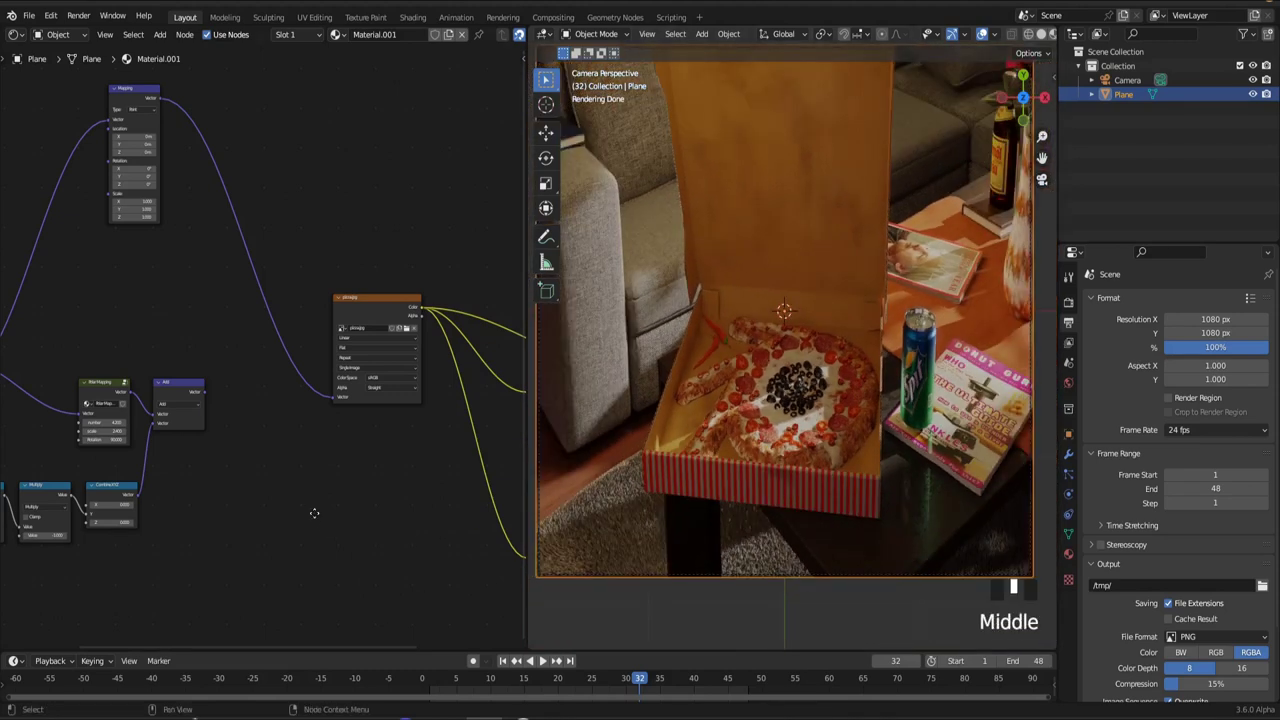
Reconnect the Add node's vector output to the pizza texture so it uses the polar mapping.
middle_click_drag(213, 406, 293, 418)
right_click_drag(293, 418, 455, 375, "alt")
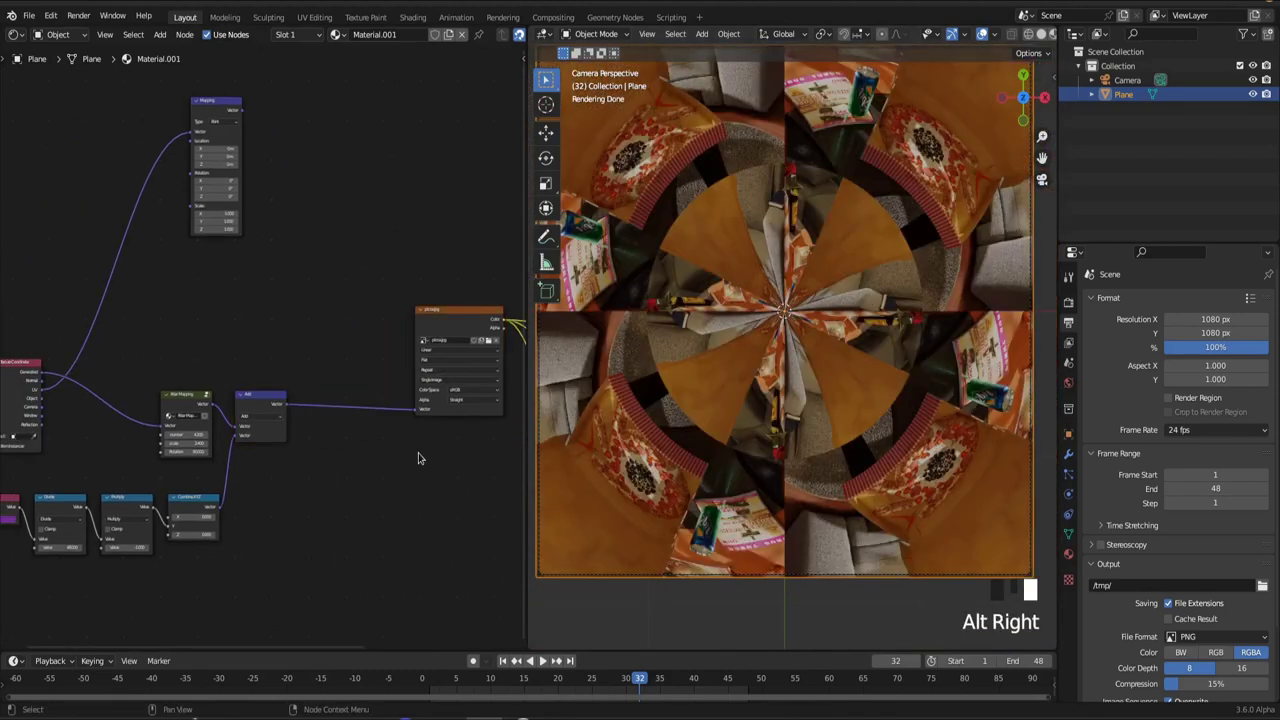
scroll(417, 458, "up", 2)
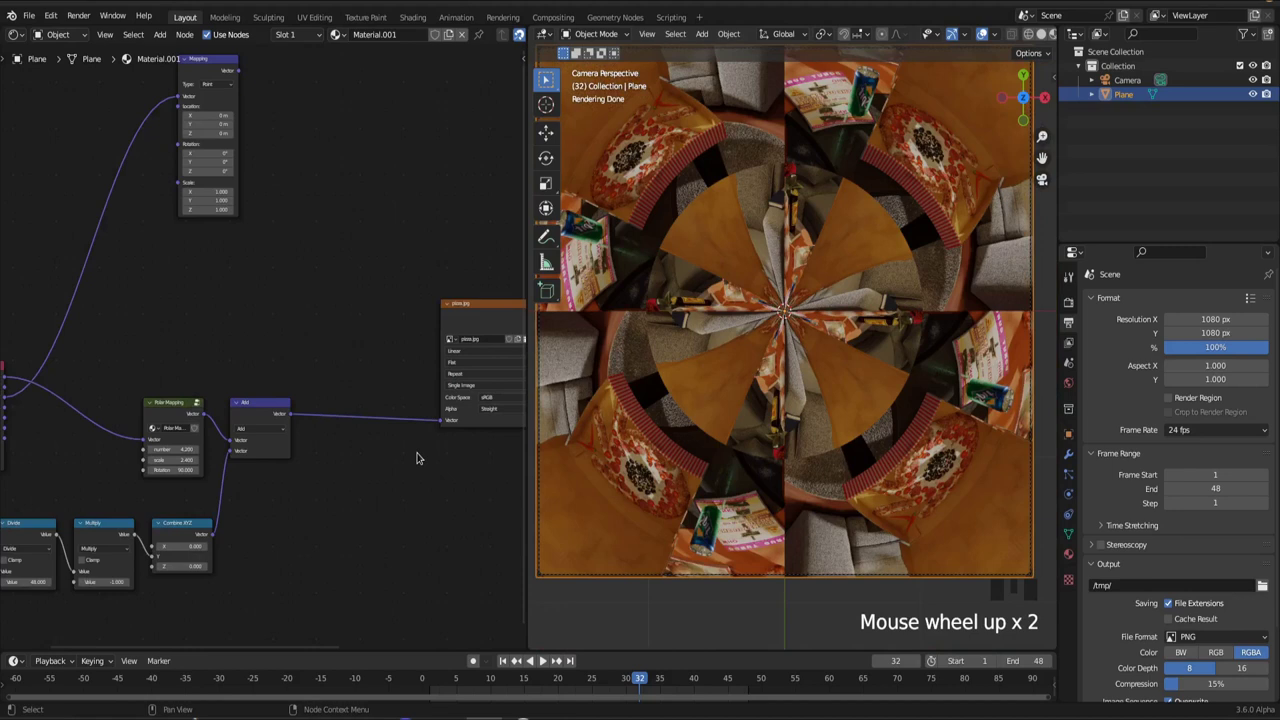
Enter the Polar Mapping group and shift the Add node and the gradient's Multiply node apart to make room between them.
left_click(174, 407)
key("Tab")
middle_click_drag(440, 300, 333, 330)
left_click_drag(333, 330, 359, 330)
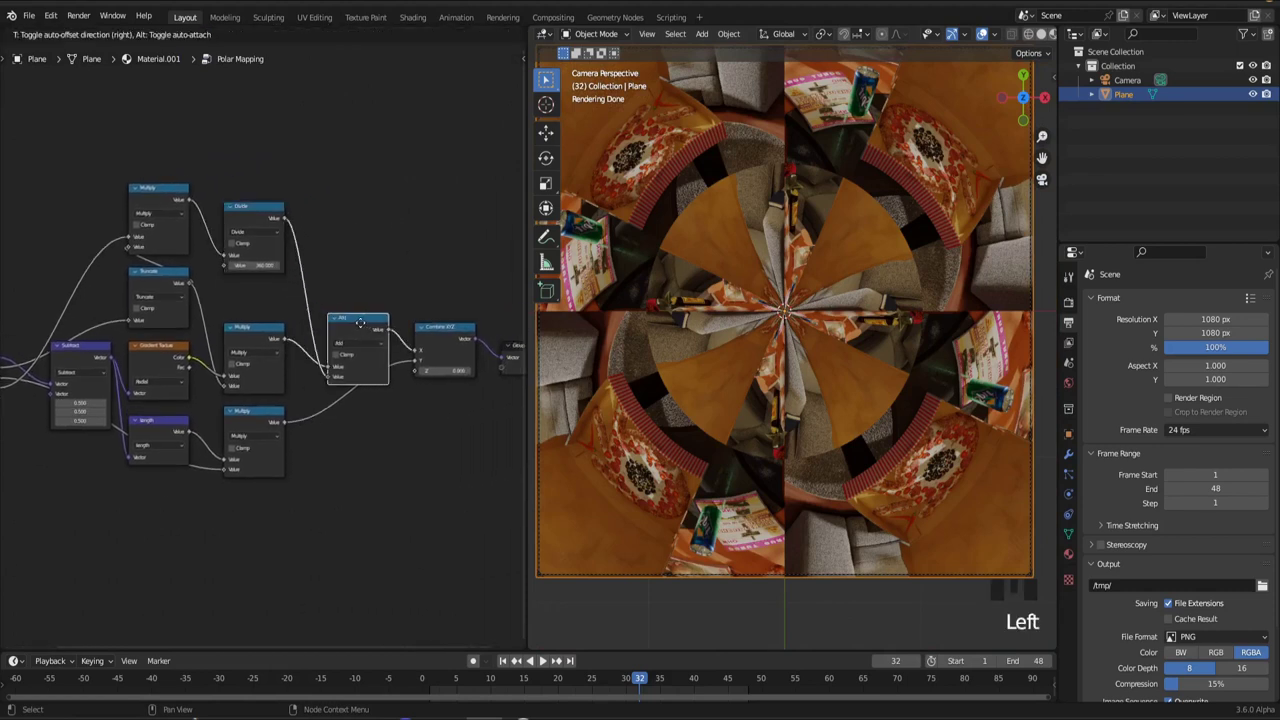
left_click_drag(243, 337, 228, 314)
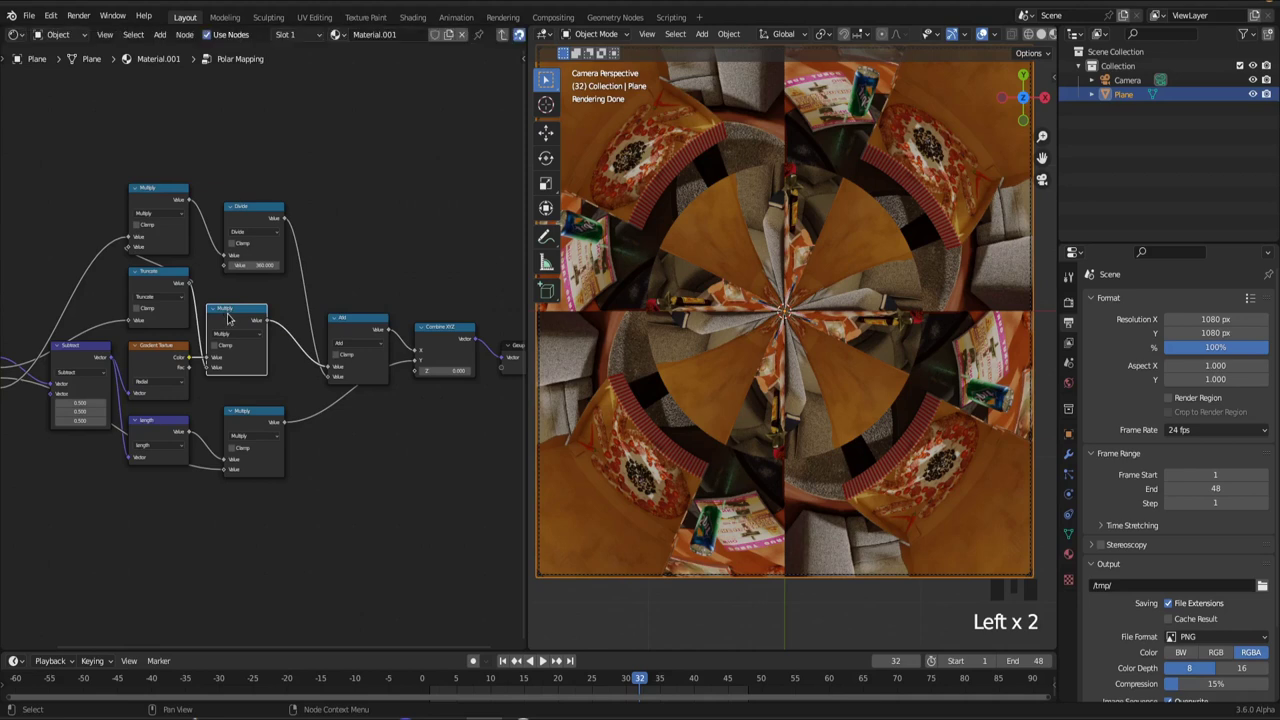
Insert a duplicate of the gradient's Multiply node before the Add node and set its value to -1.
key("shift+d")
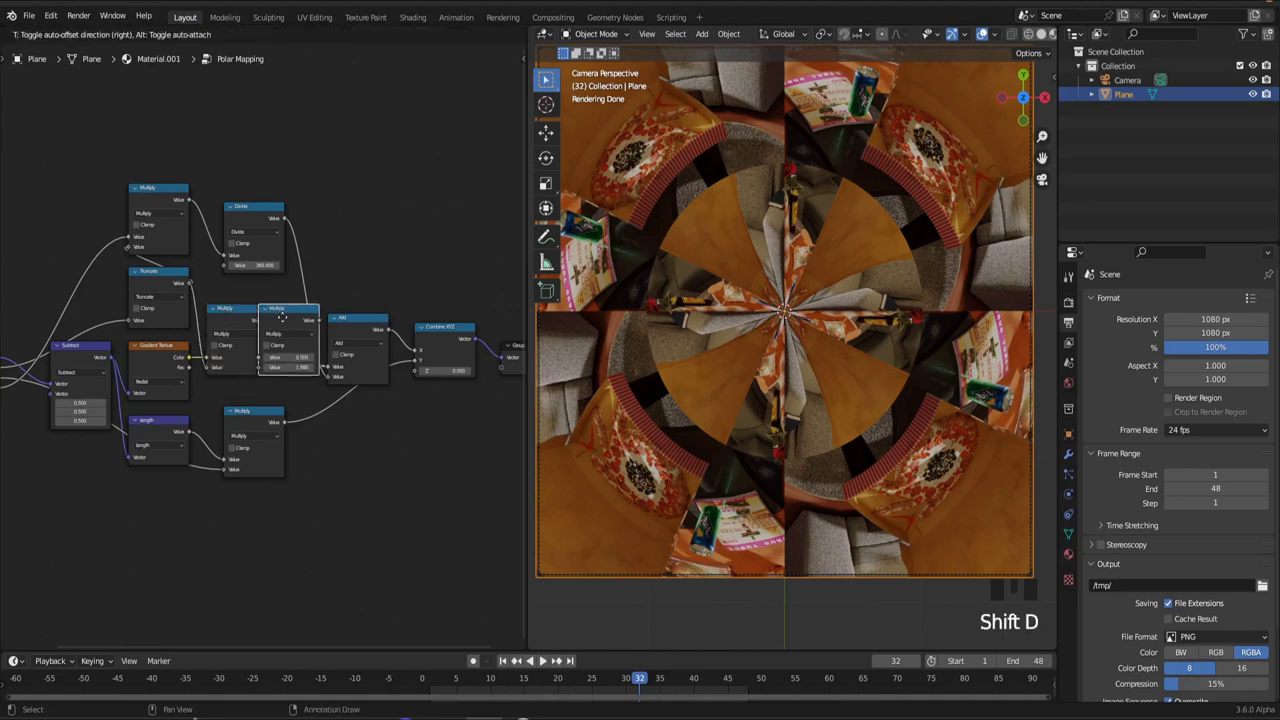
left_click(285, 316)
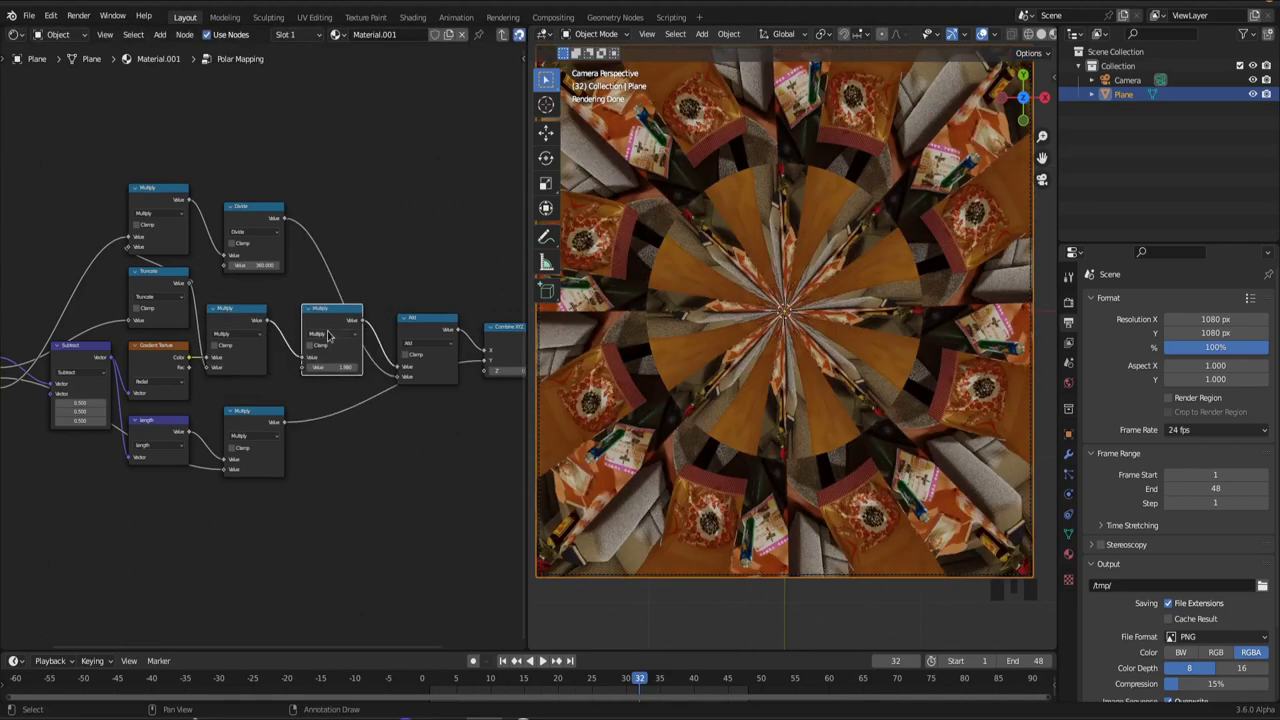
left_click(329, 369)
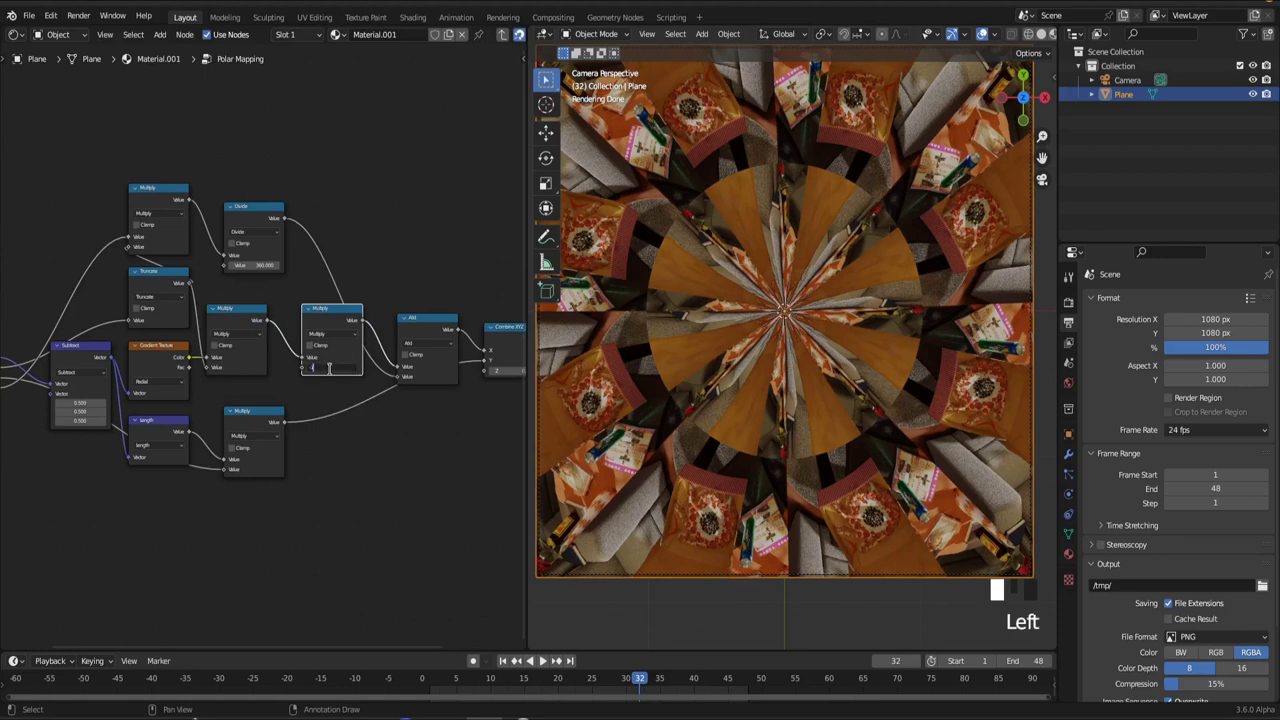
key("Return")
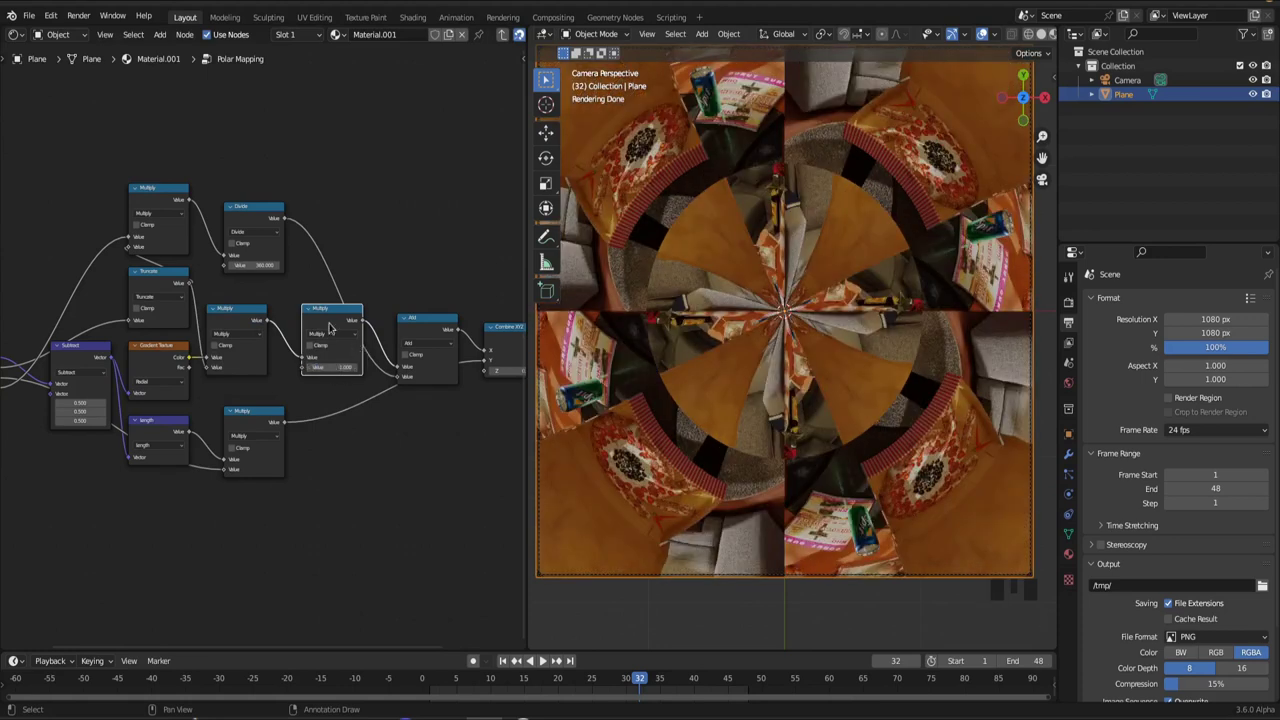
mouse_move(328, 326)
left_mouse_down()
mouse_move(288, 316)
mouse_move(306, 316)
left_mouse_up()
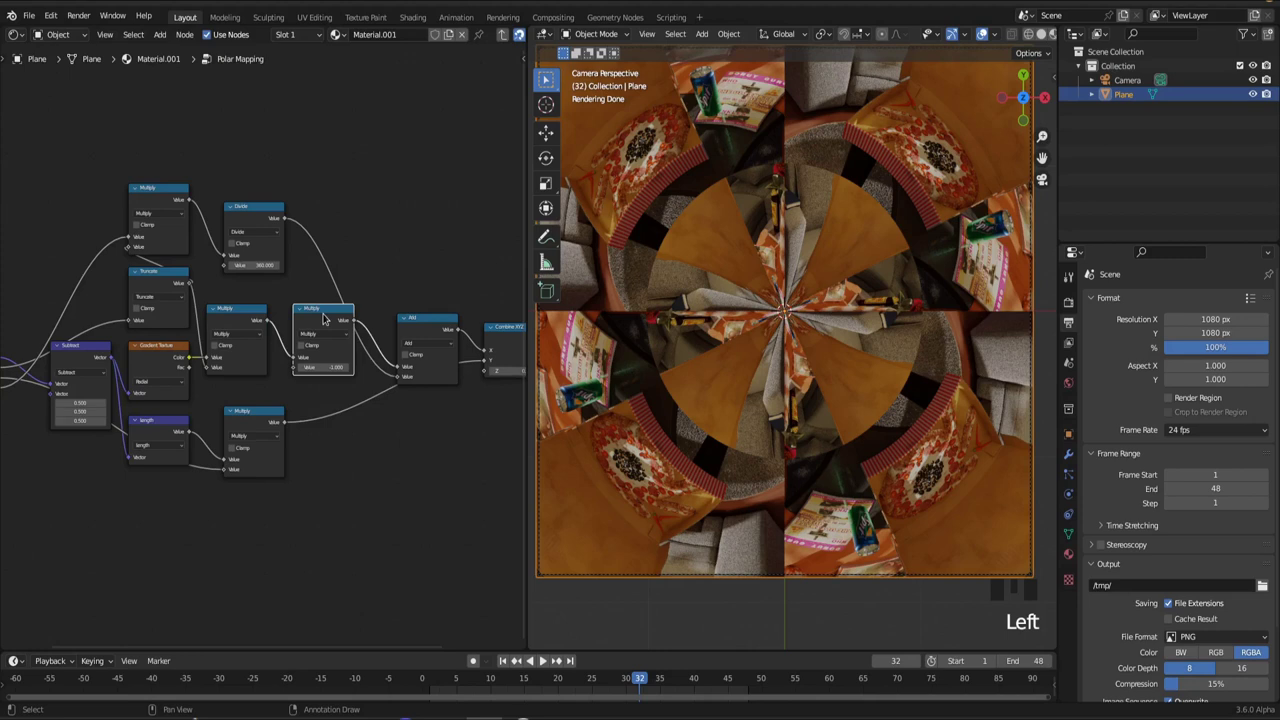
Insert a copy of the -1 Multiply node after it and change its operation to Ping-Pong.
key("shift+d")
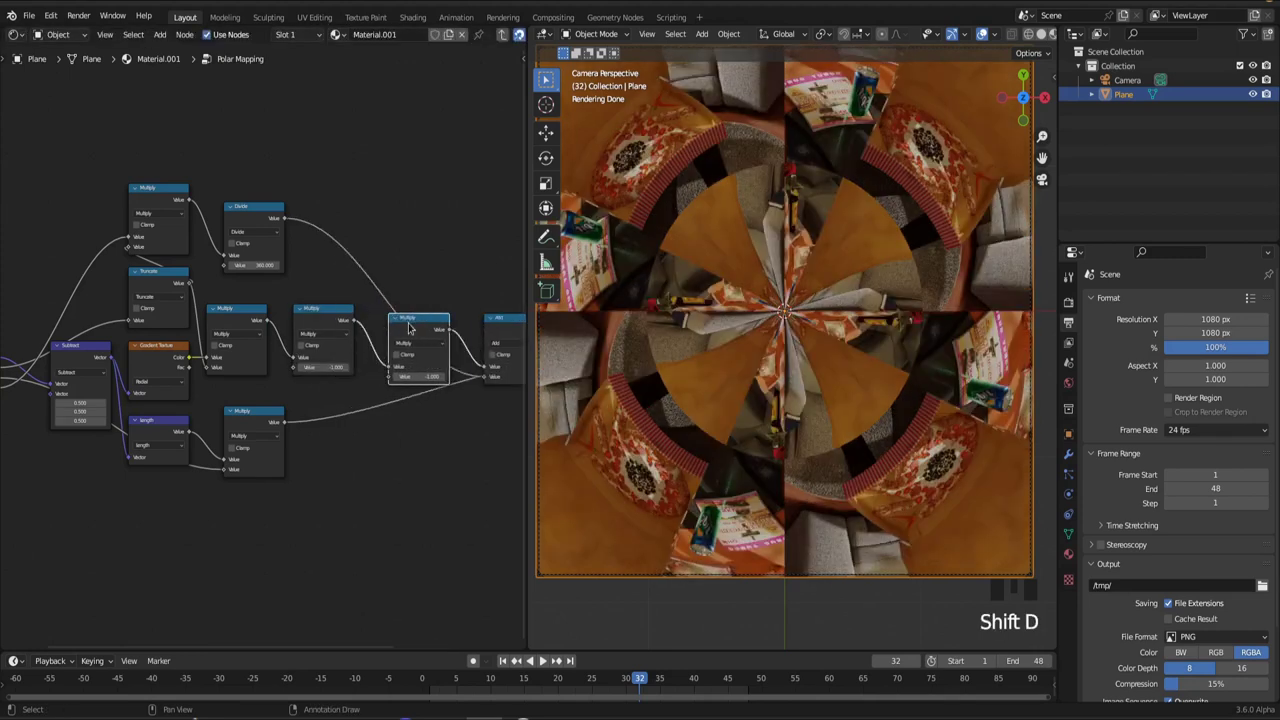
left_click(408, 312)
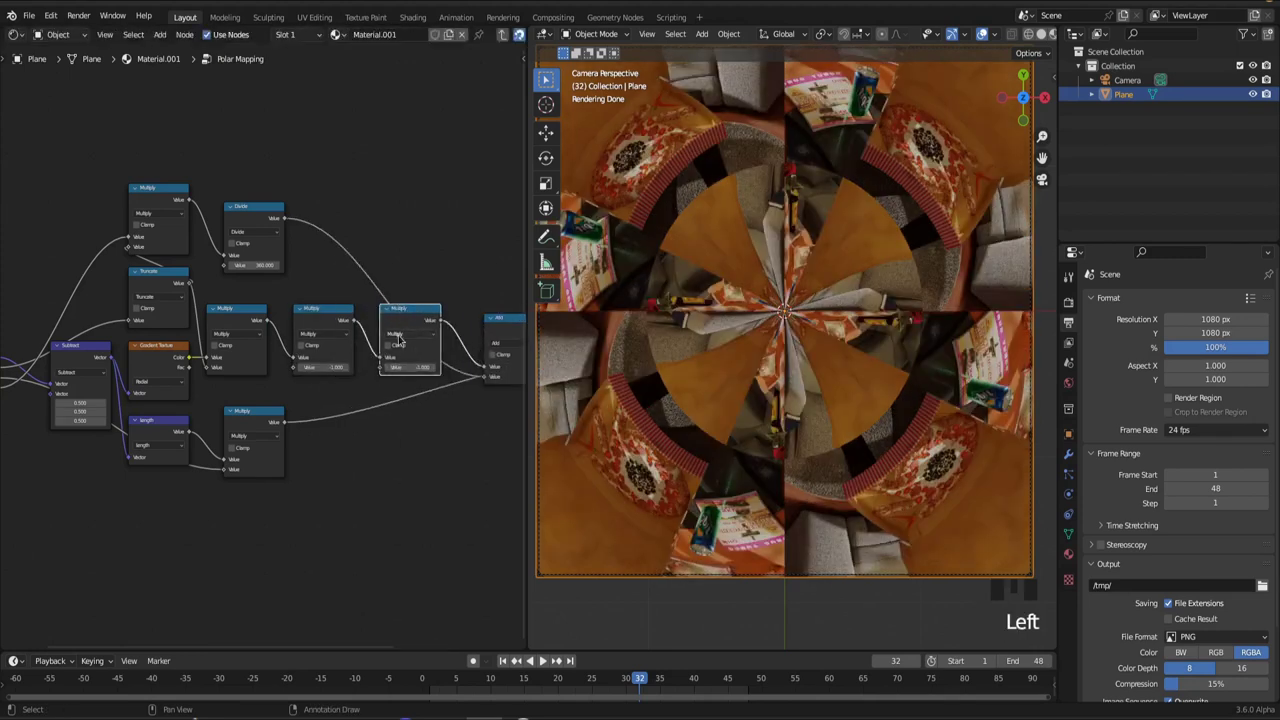
left_click(403, 335)
left_click(544, 451)
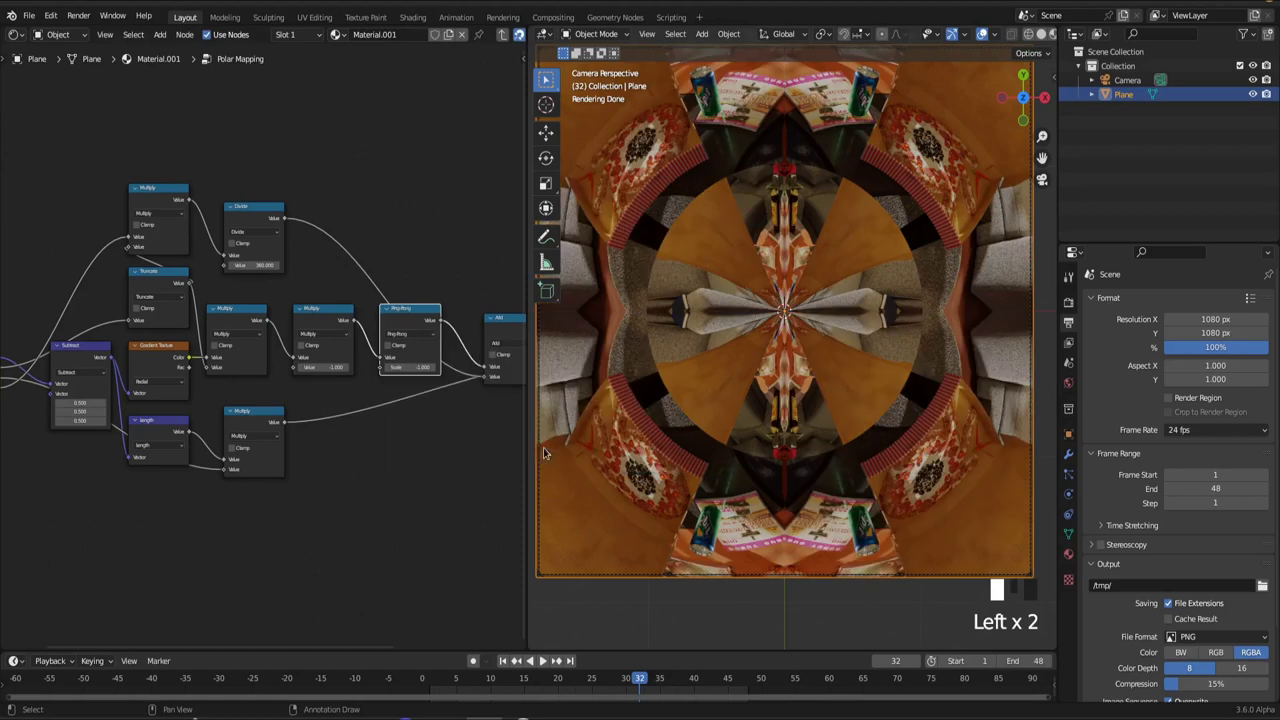
left_click(405, 367)
key("Return")
Duplicate the Ping-Pong node onto the output link of the Multiply node that follows the Length node.
left_click(404, 324)
key("shift+d")
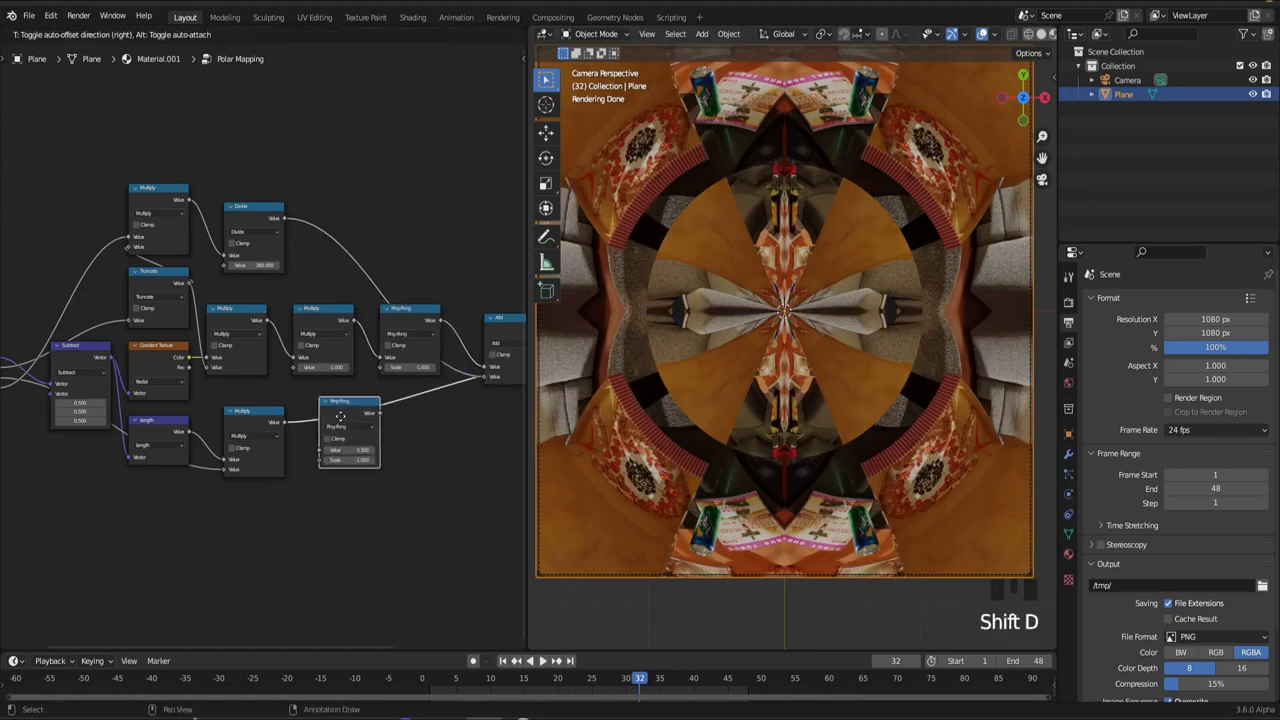
left_click(342, 415)
middle_click_drag(251, 465, 337, 475)
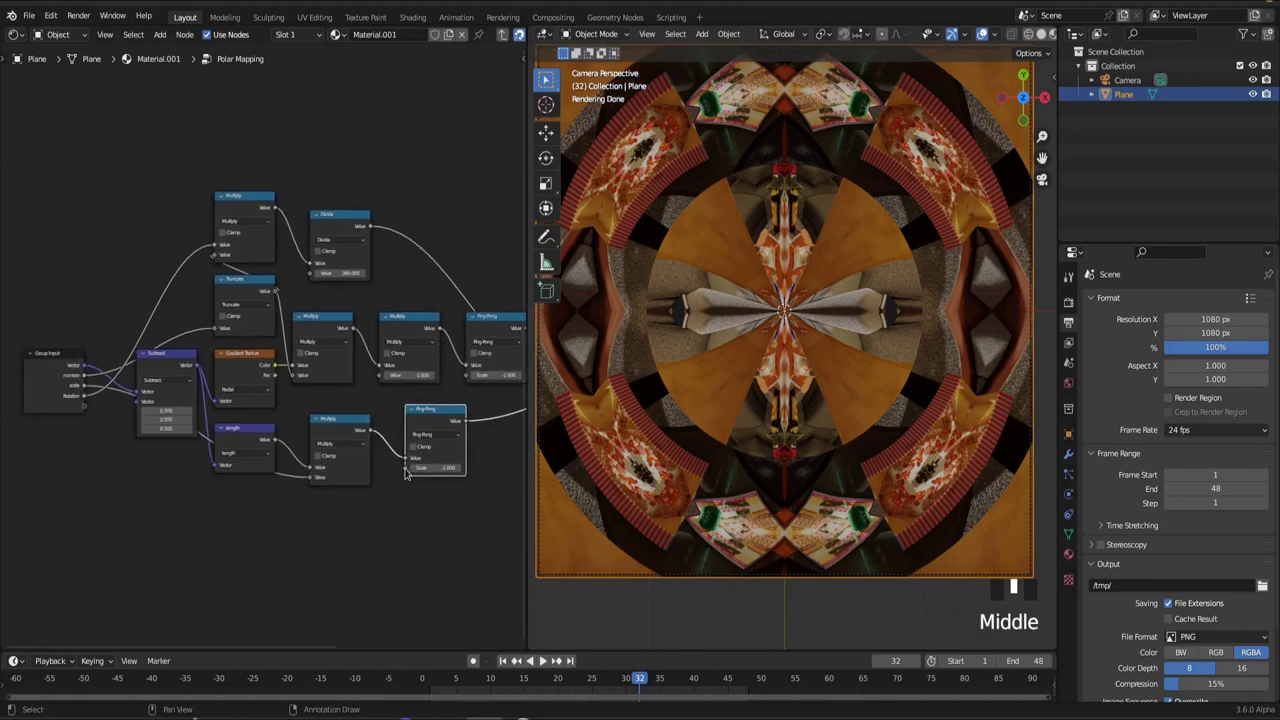
middle_click_drag(430, 468, 347, 478)
Set the scale of both Ping-Pong nodes to 0.5.
left_click(407, 382)
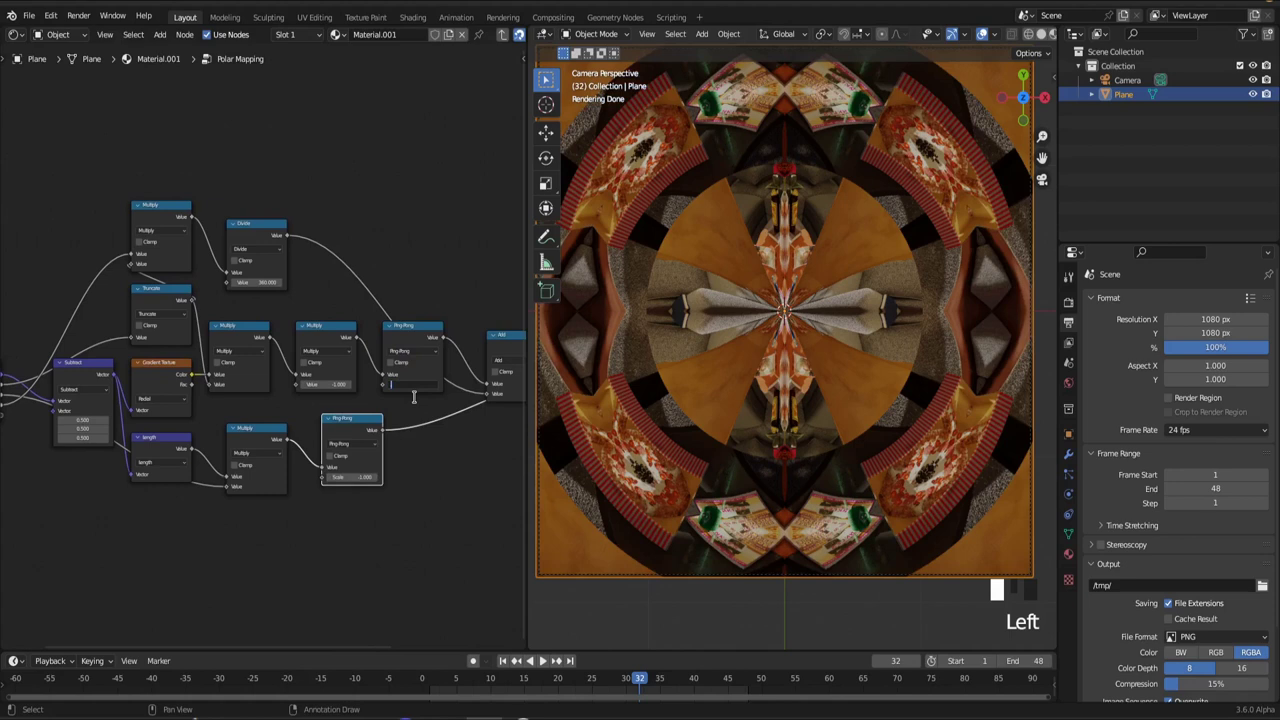
type("0.5")
key("Return")
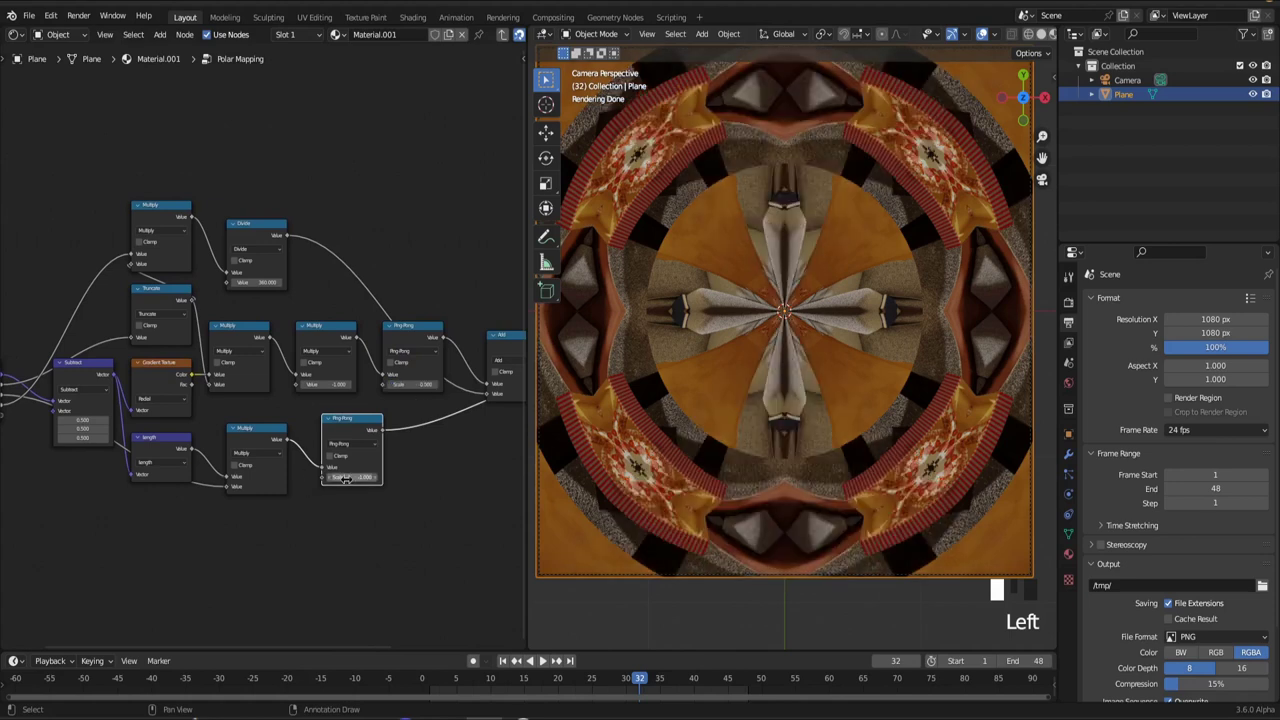
type("-0.500")
mouse_move(352, 477)
left_mouse_down()
mouse_move(375, 477)
mouse_move(356, 477)
left_mouse_up()
left_click(345, 478)
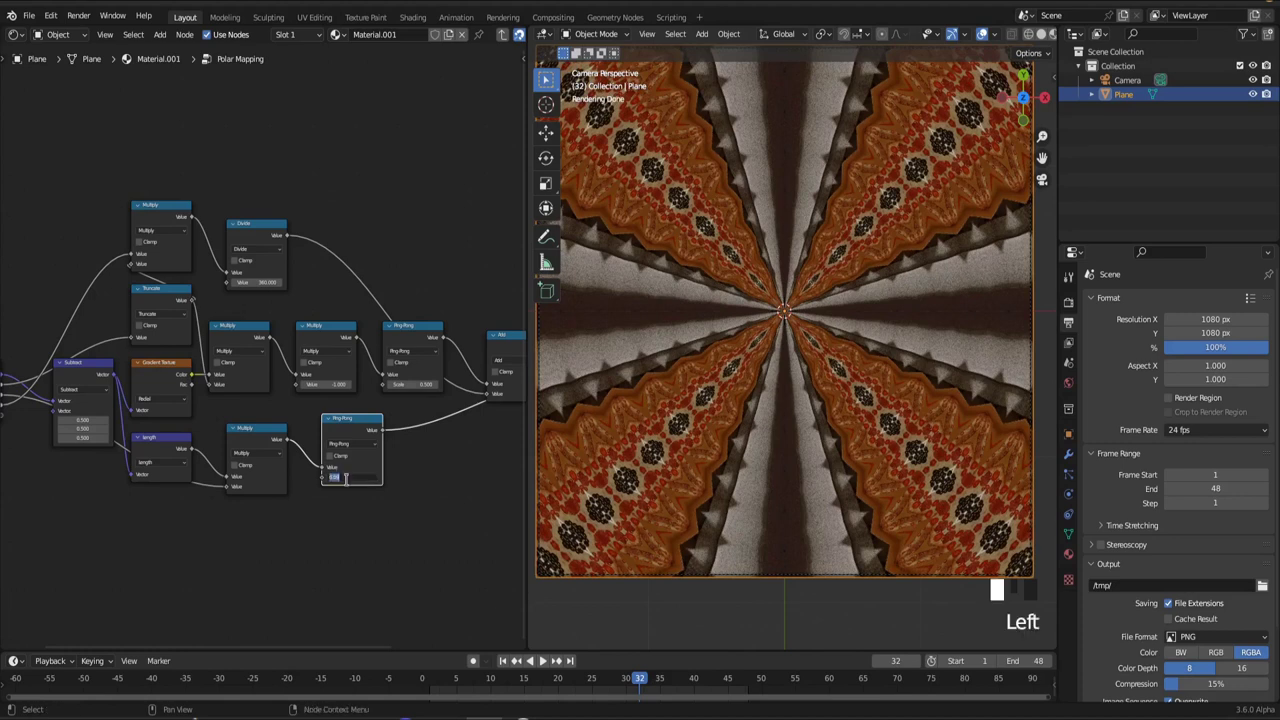
type(".5")
key("Return")
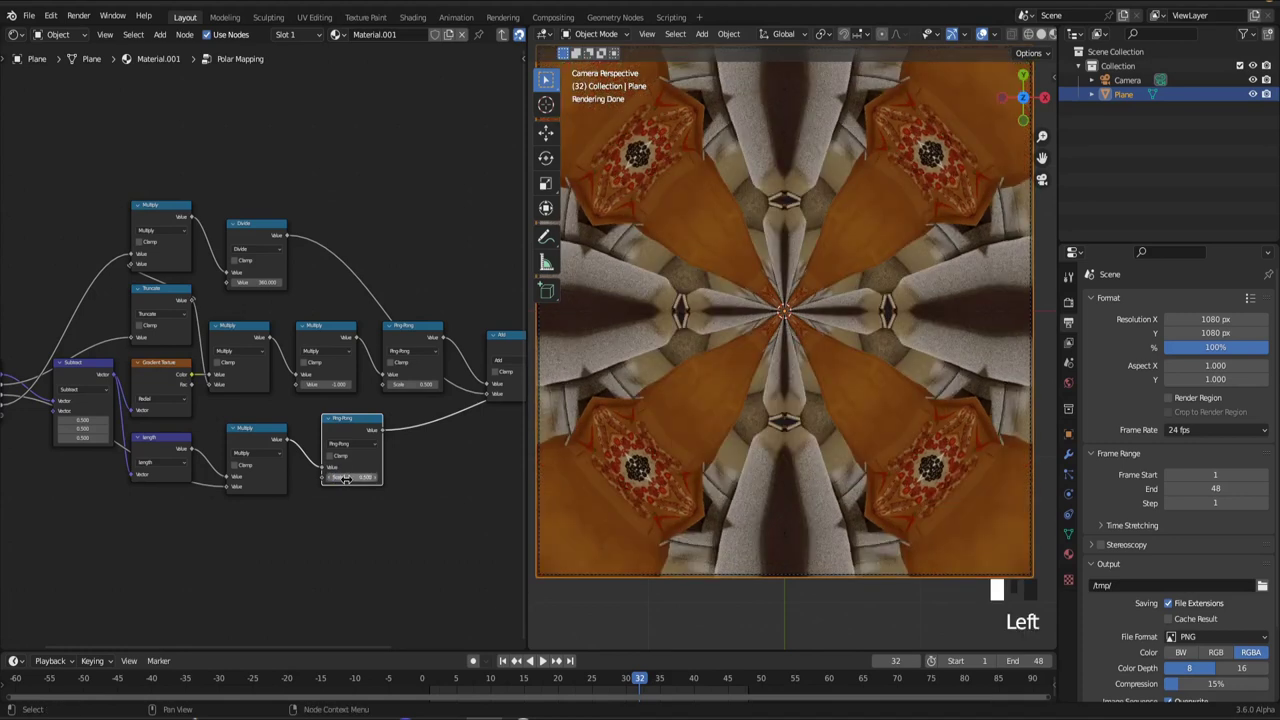
Expose the Scale of the Ping-Pong node in the Length branch as a new group input and rename that input "PingPong".
middle_click_drag(324, 479, 398, 490)
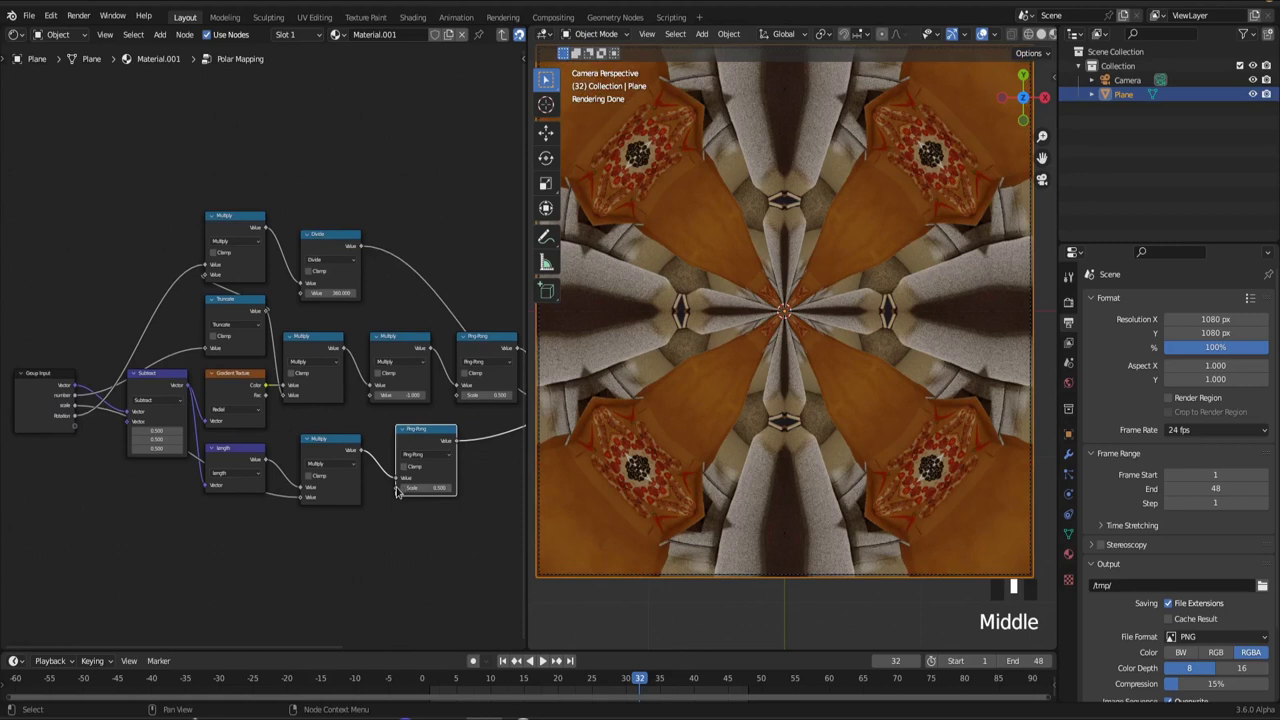
left_click_drag(398, 488, 74, 426)
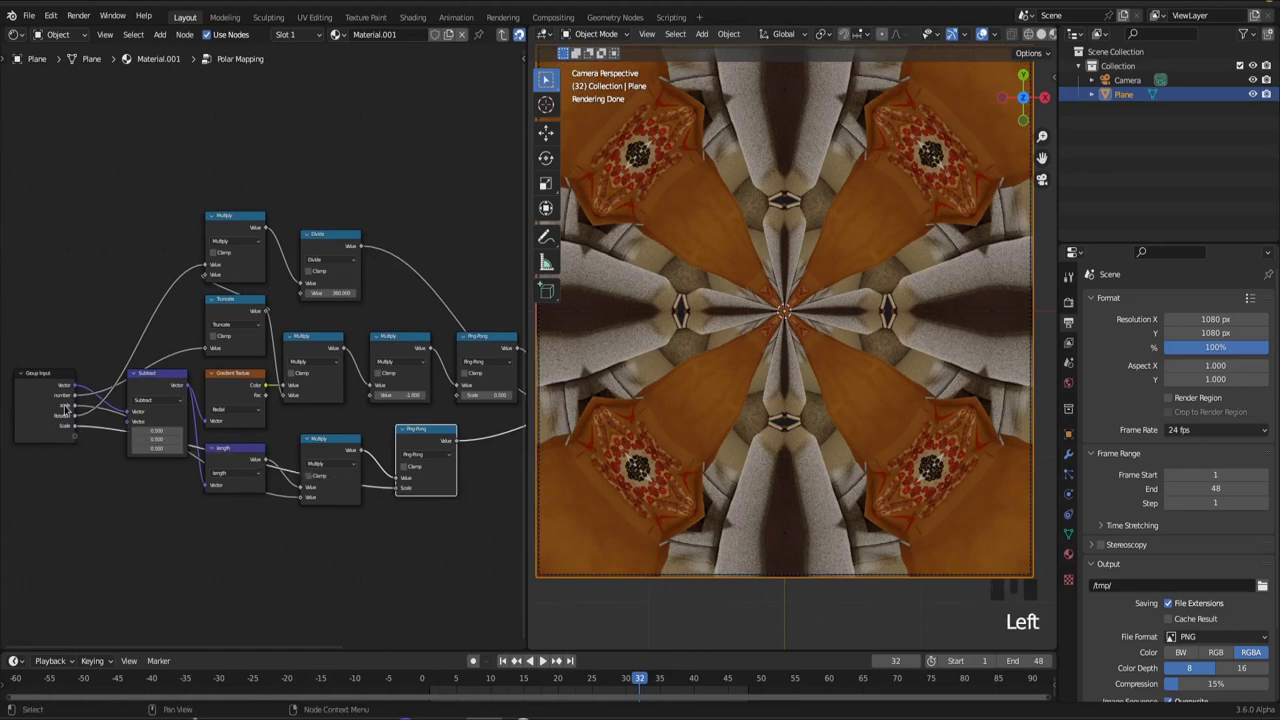
left_click(60, 403)
key("n")
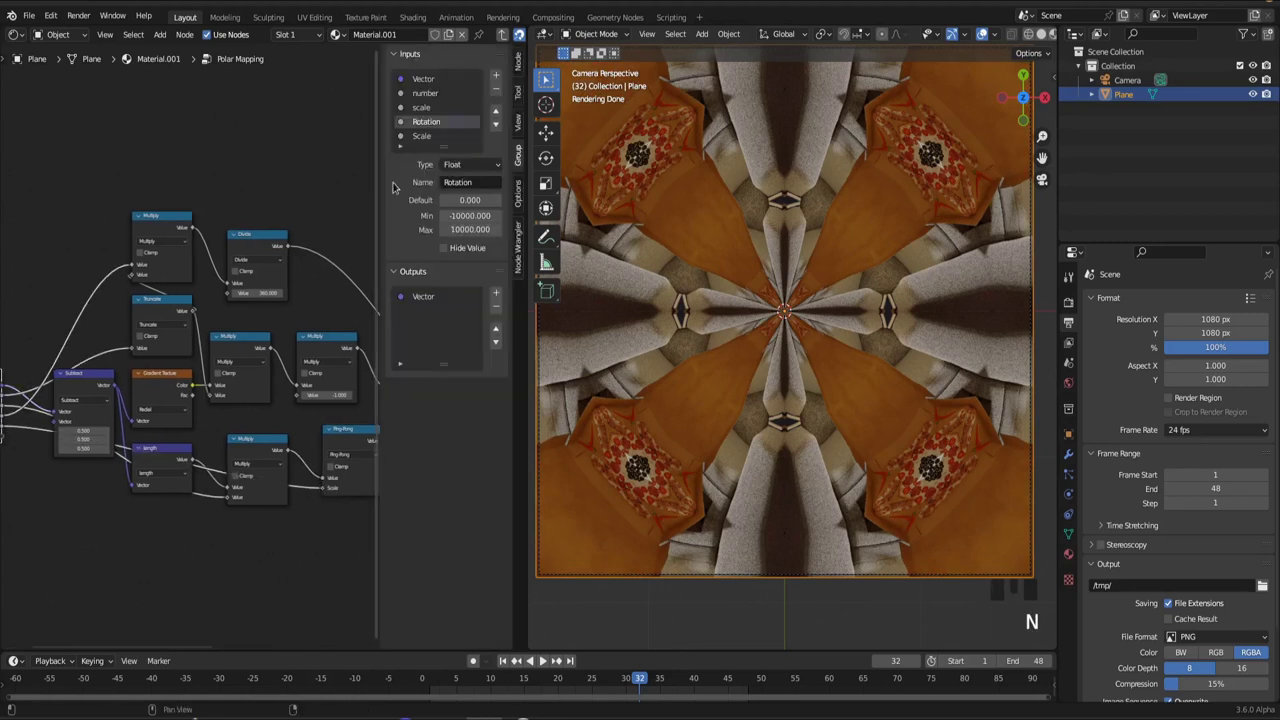
double_click(421, 136)
type("P")
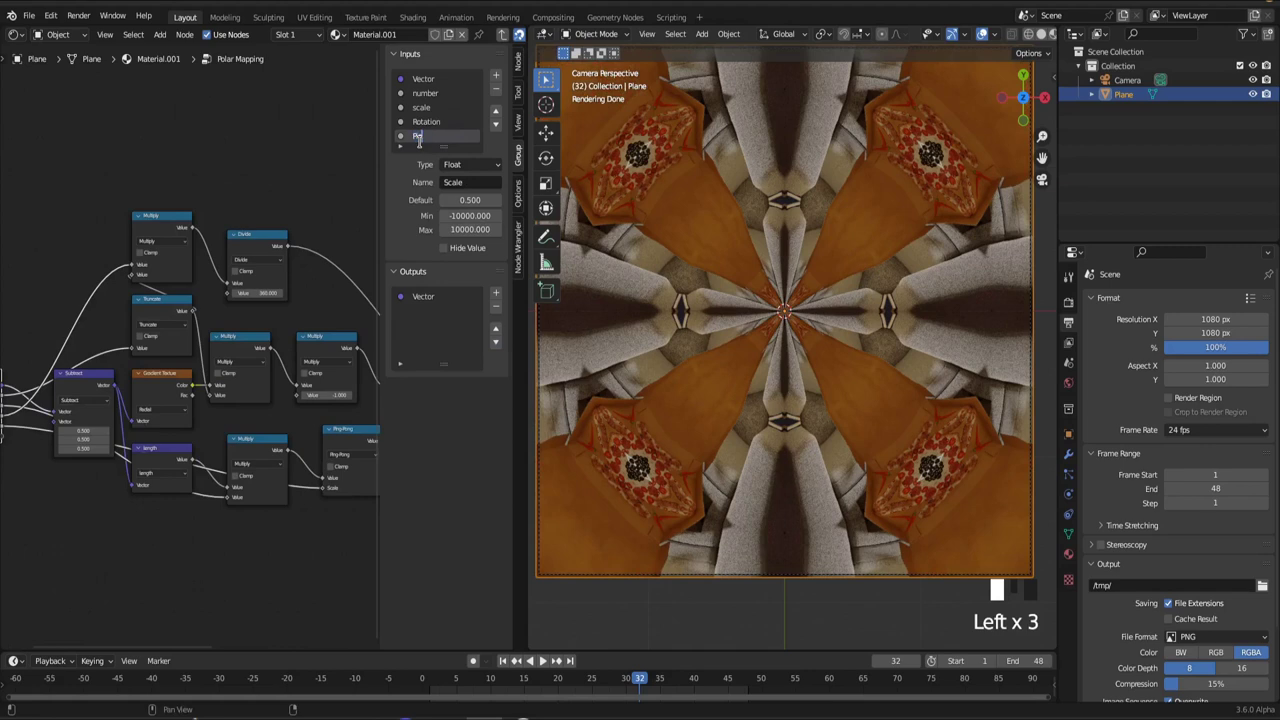
type("ingPong")
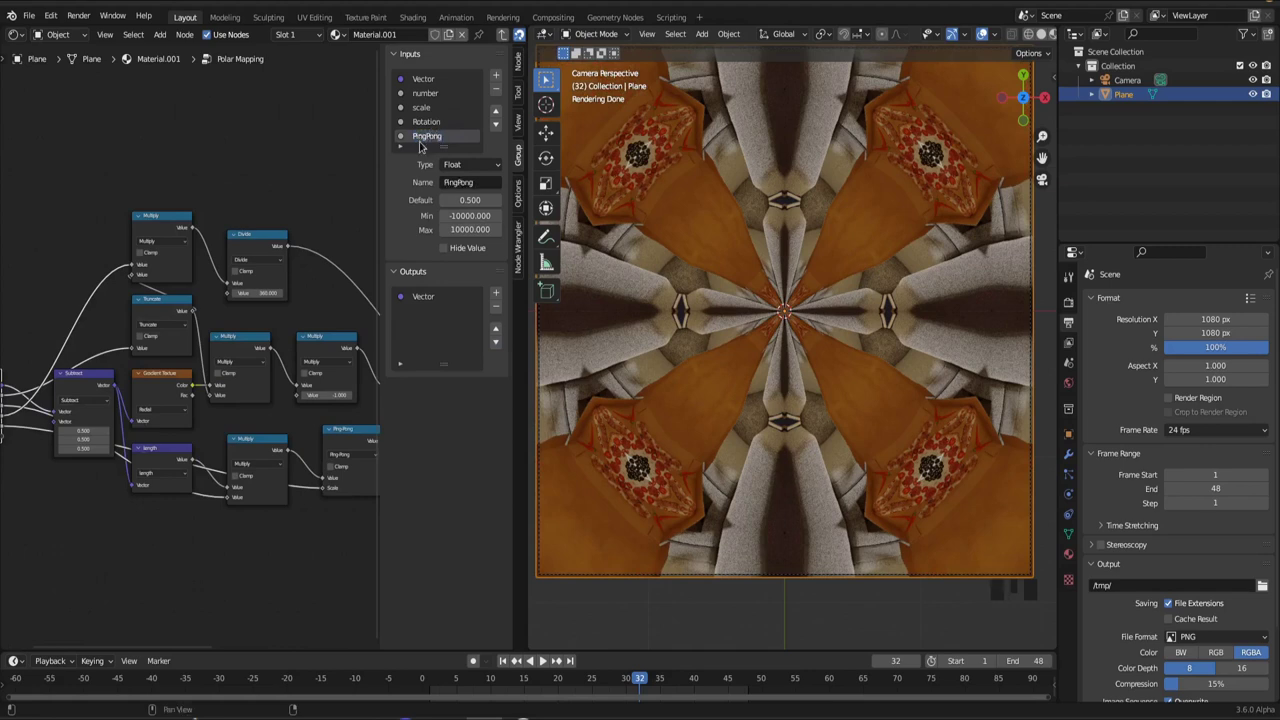
Limit the PingPong group input to a minimum of 0 and a maximum of 1.
left_click(465, 216)
type("0")
key("Tab")
type("1")
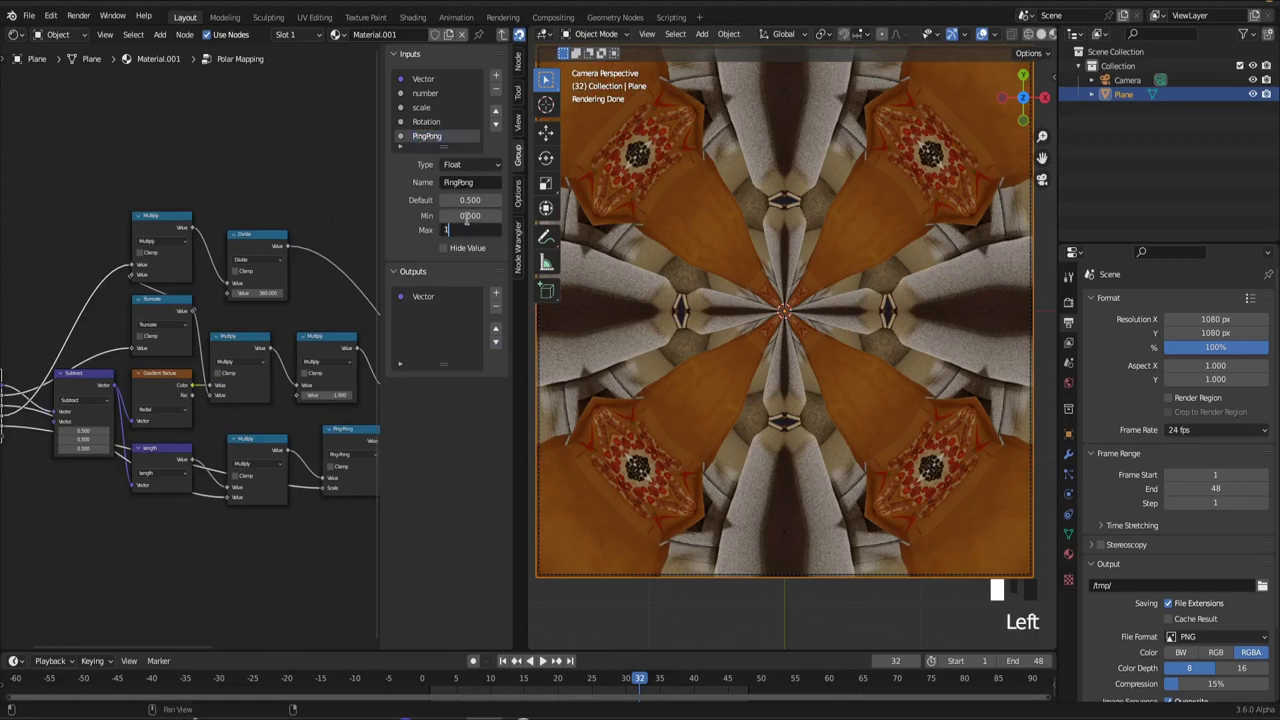
key("Return")
Leave the Polar Mapping group and play the kaleidoscope animation.
key("KP_3")
key("Tab")
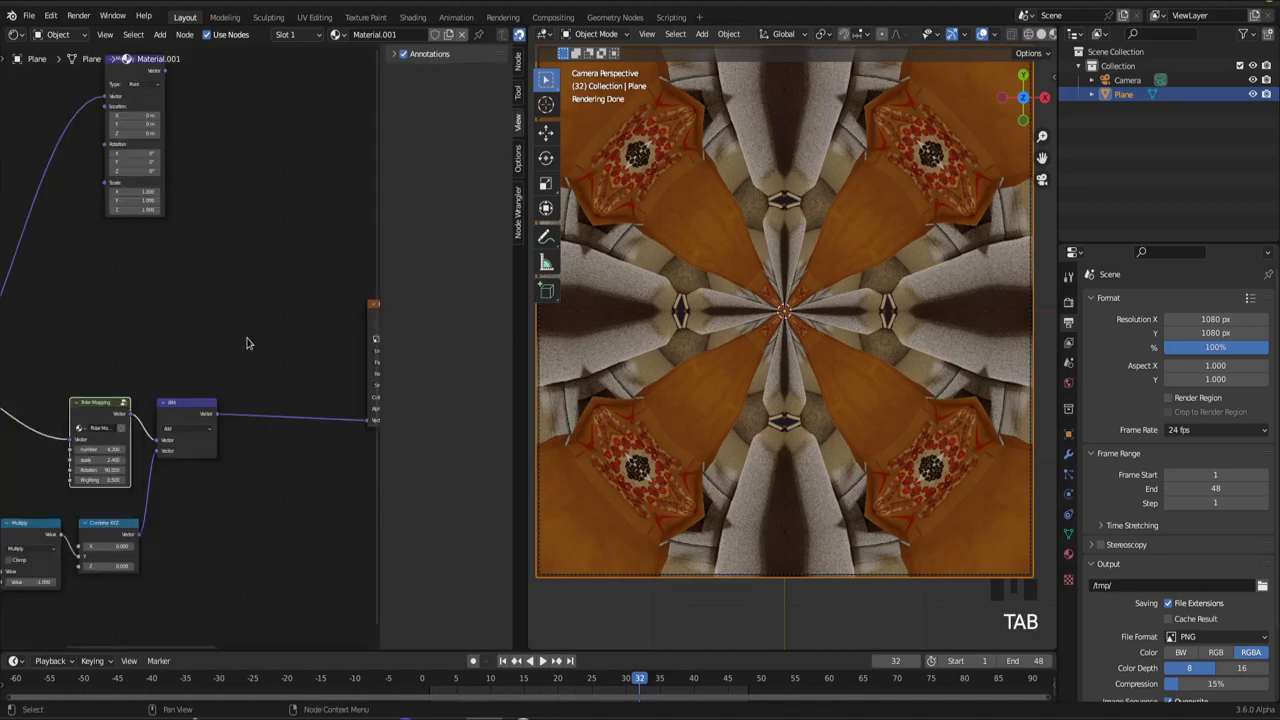
key("n")
scroll(289, 385, "up", 3)
middle_click_drag(275, 374, 347, 366)
key("space")
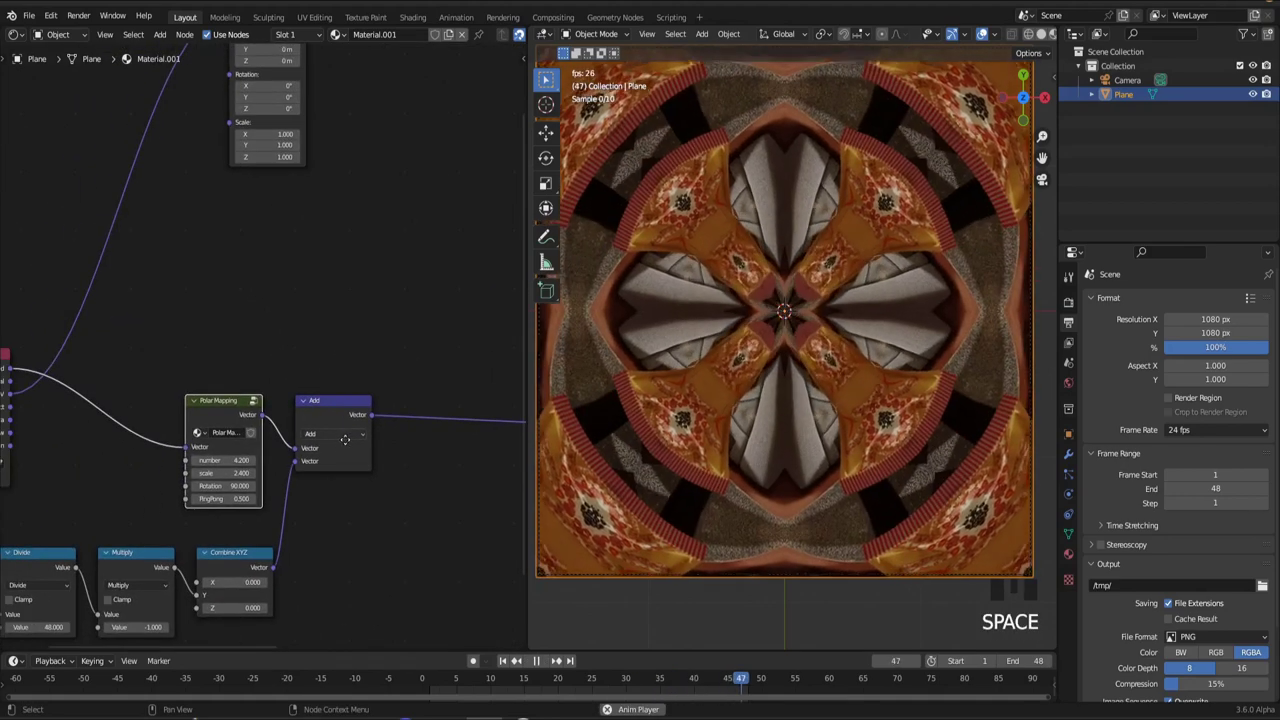
Raise the Polar Mapping node's scale to about 3.55 and increase its number value.
middle_click_drag(218, 472, 293, 465)
left_click_drag(292, 465, 380, 465, "shift")
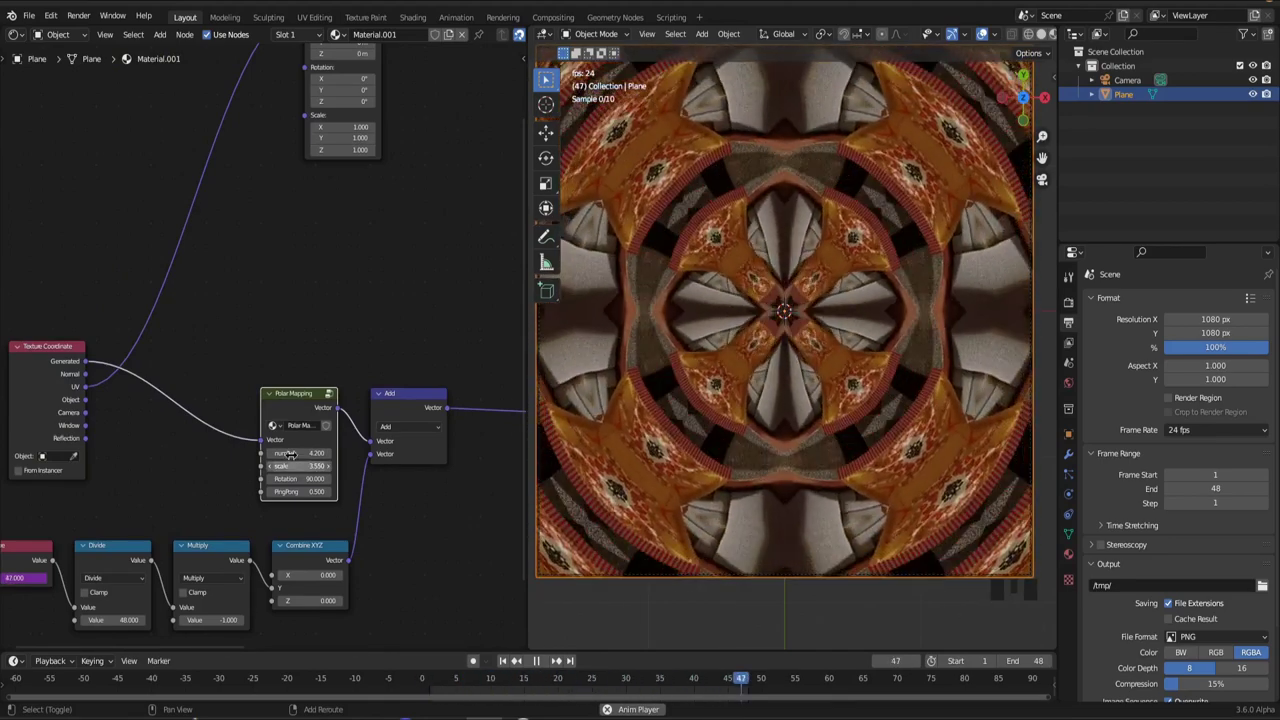
left_click_drag(298, 453, 358, 452)
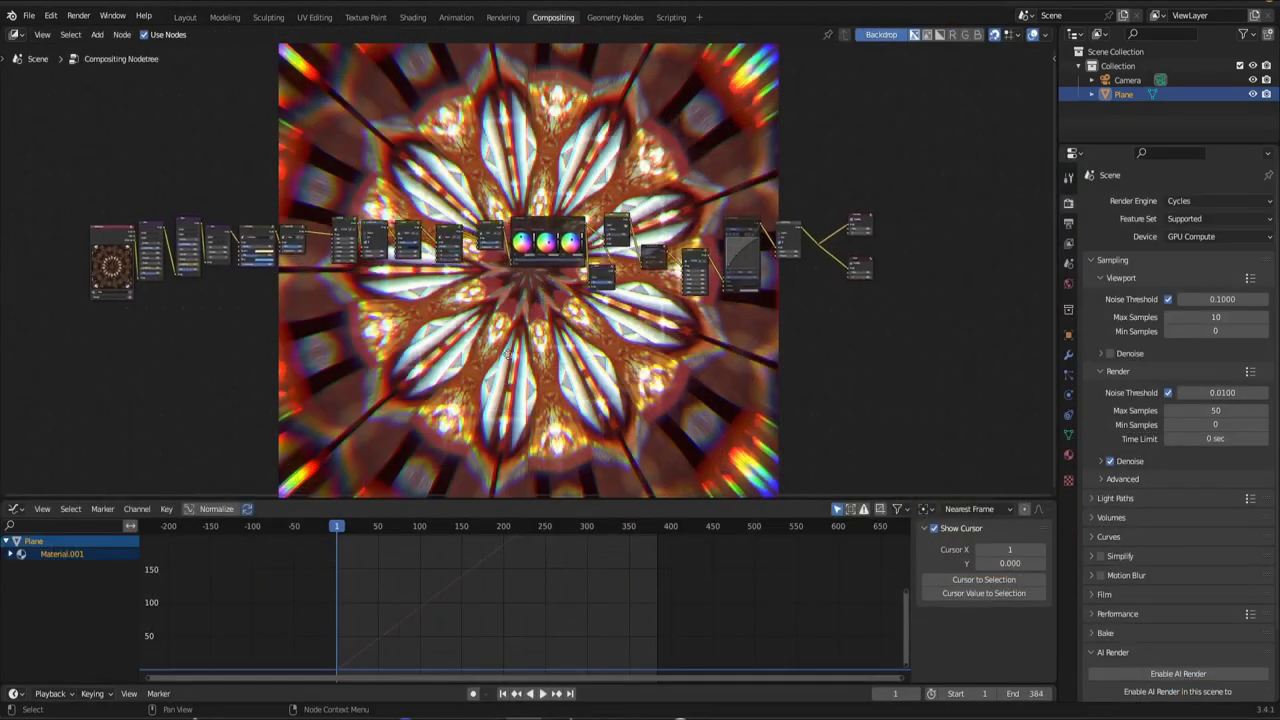
mouse_move(507, 354)
middle_mouse_down()
mouse_move(534, 382)
mouse_move(577, 382)
mouse_move(507, 382)
mouse_move(526, 364)
middle_mouse_up()
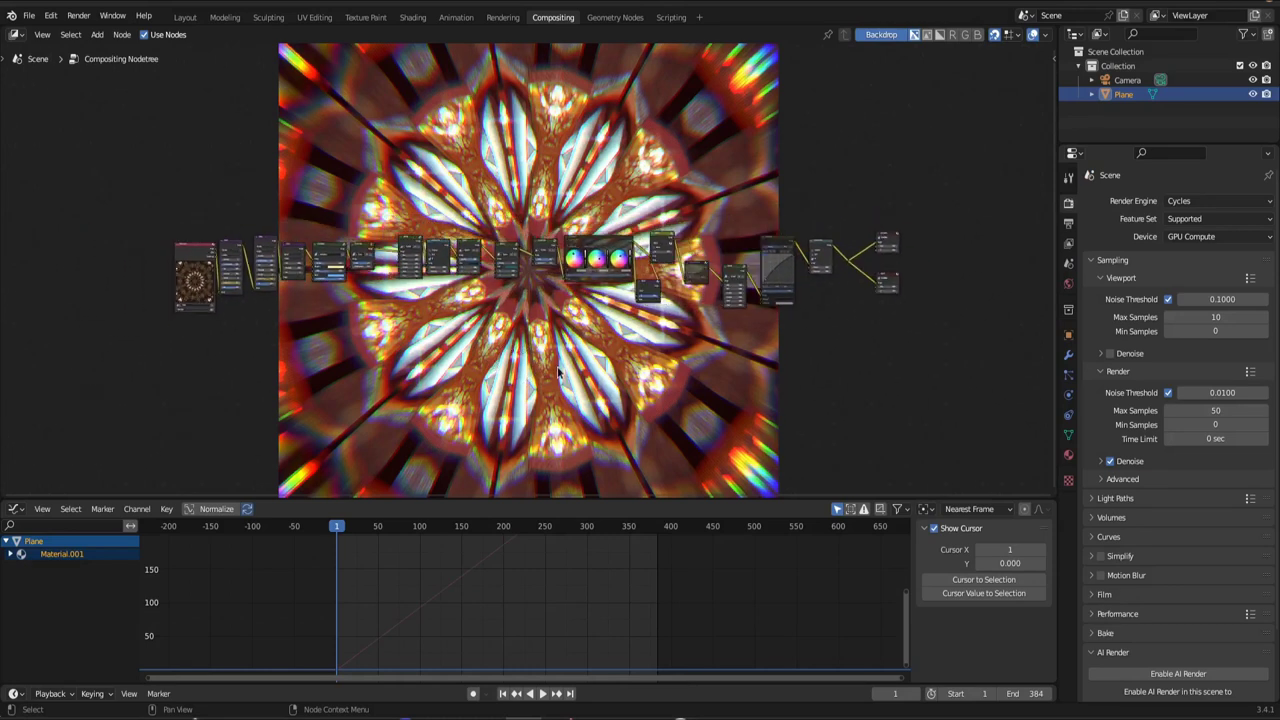
scroll(558, 372, "up", 2)
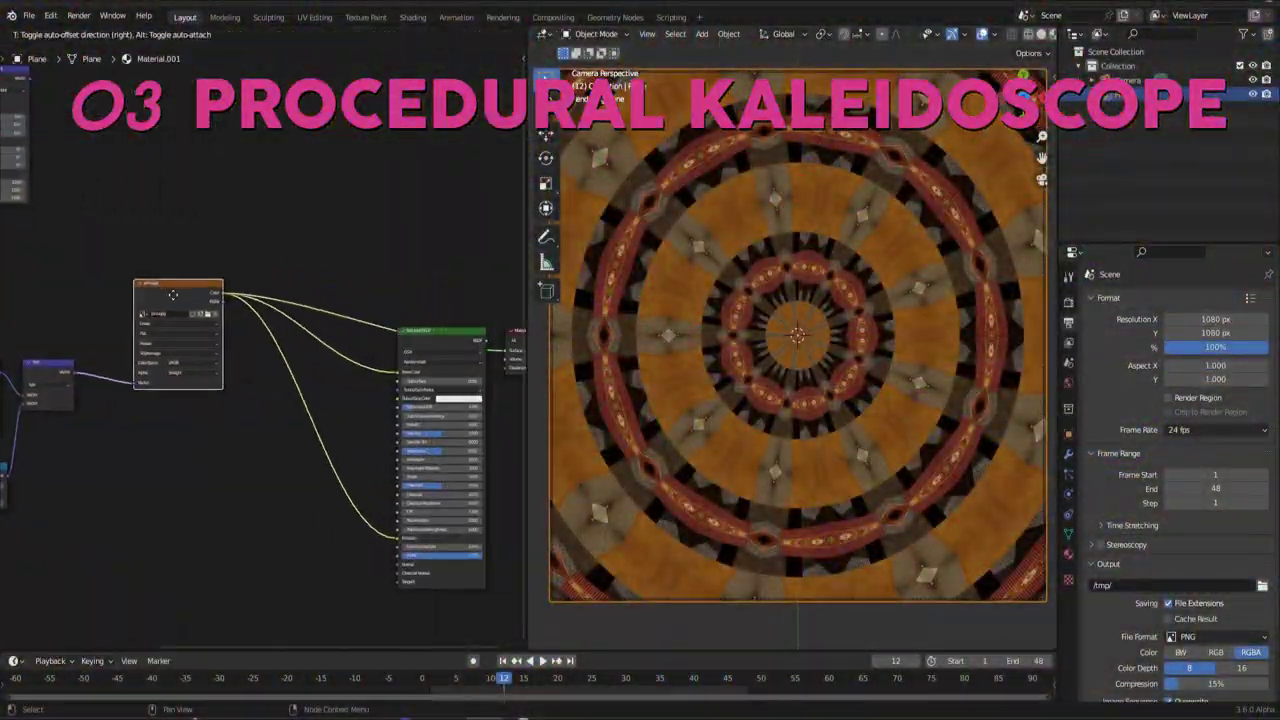
Add a ColorRamp node to the pizza texture's color output and play the recolored animation.
key("shift+a")
mouse_move(226, 570)
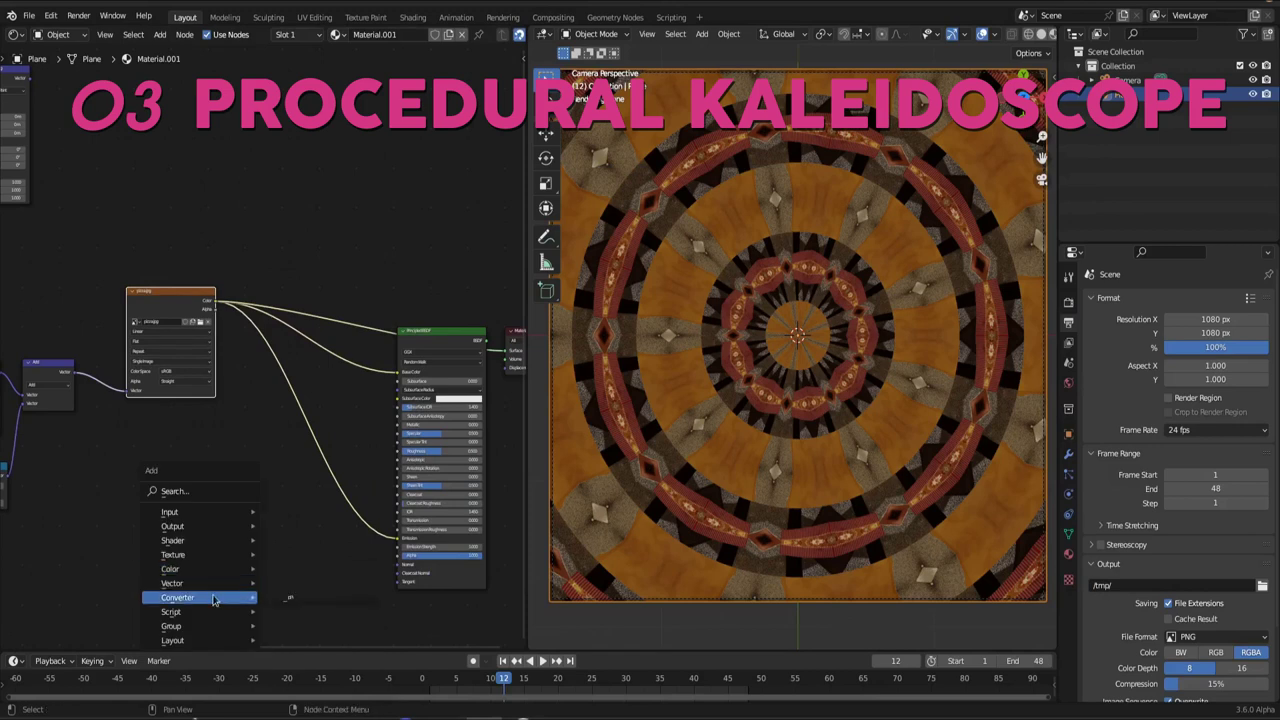
mouse_move(238, 597)
left_click(325, 439)
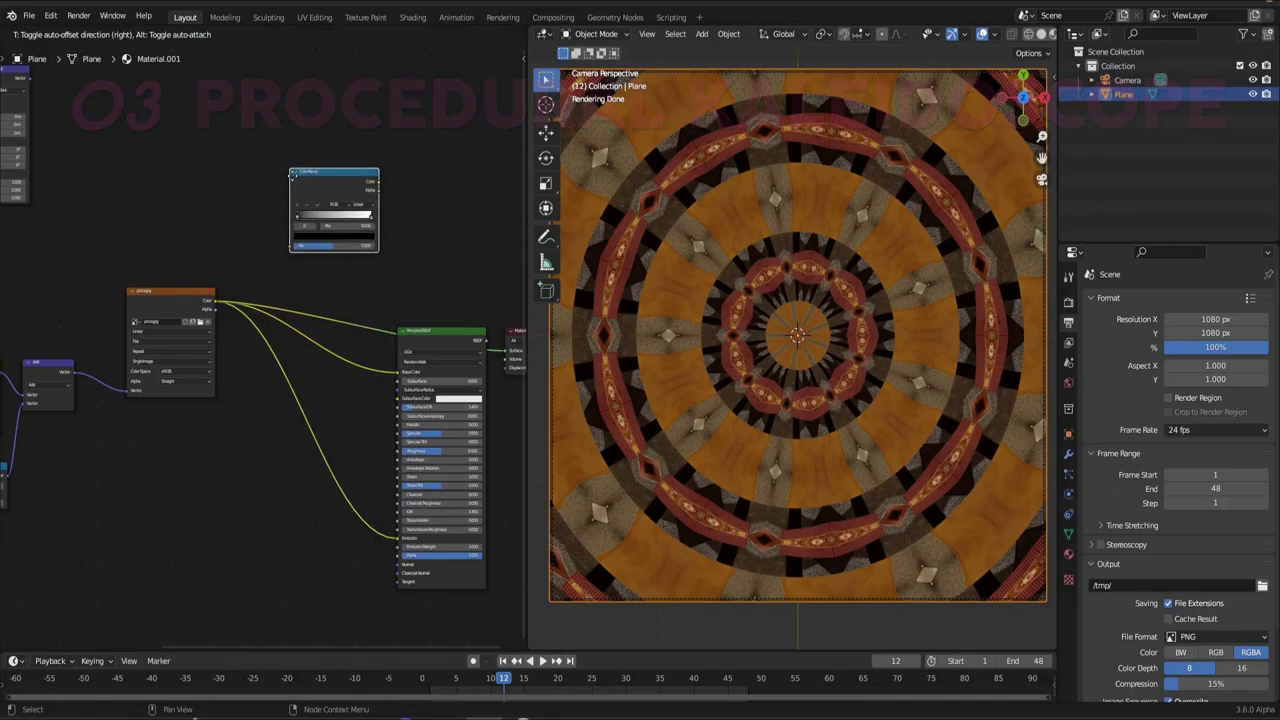
left_click(328, 268)
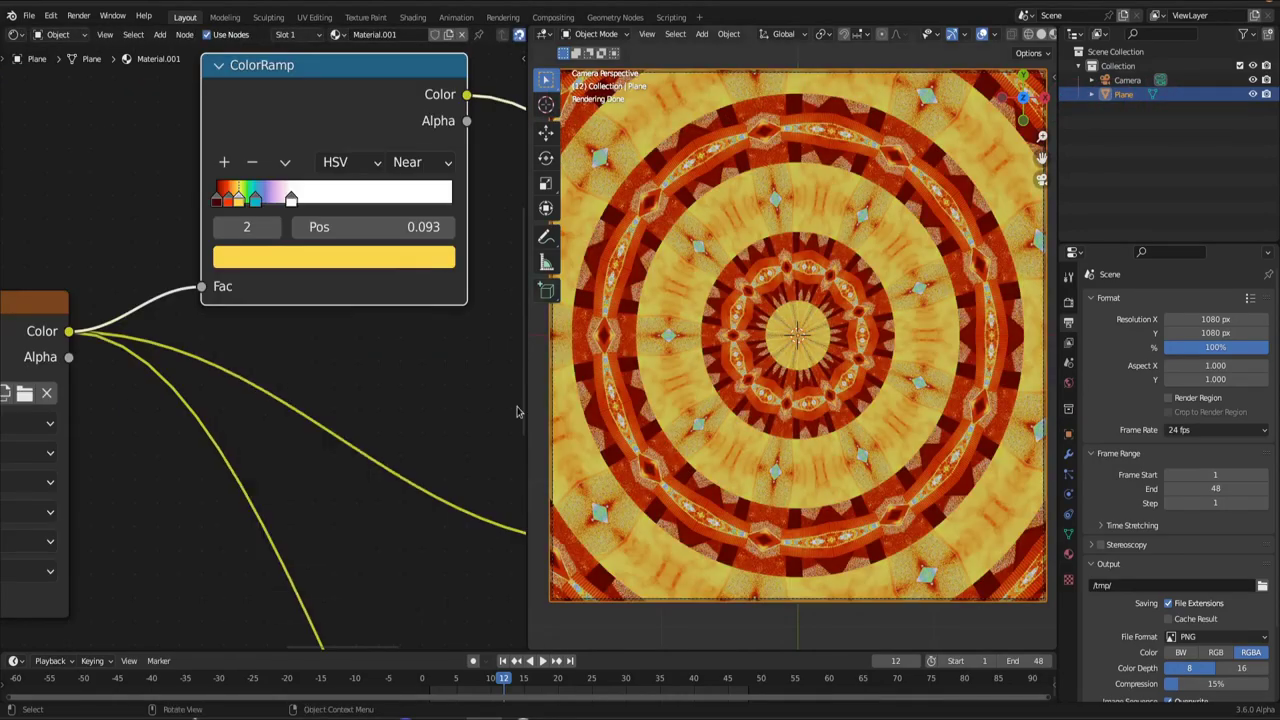
key("space")
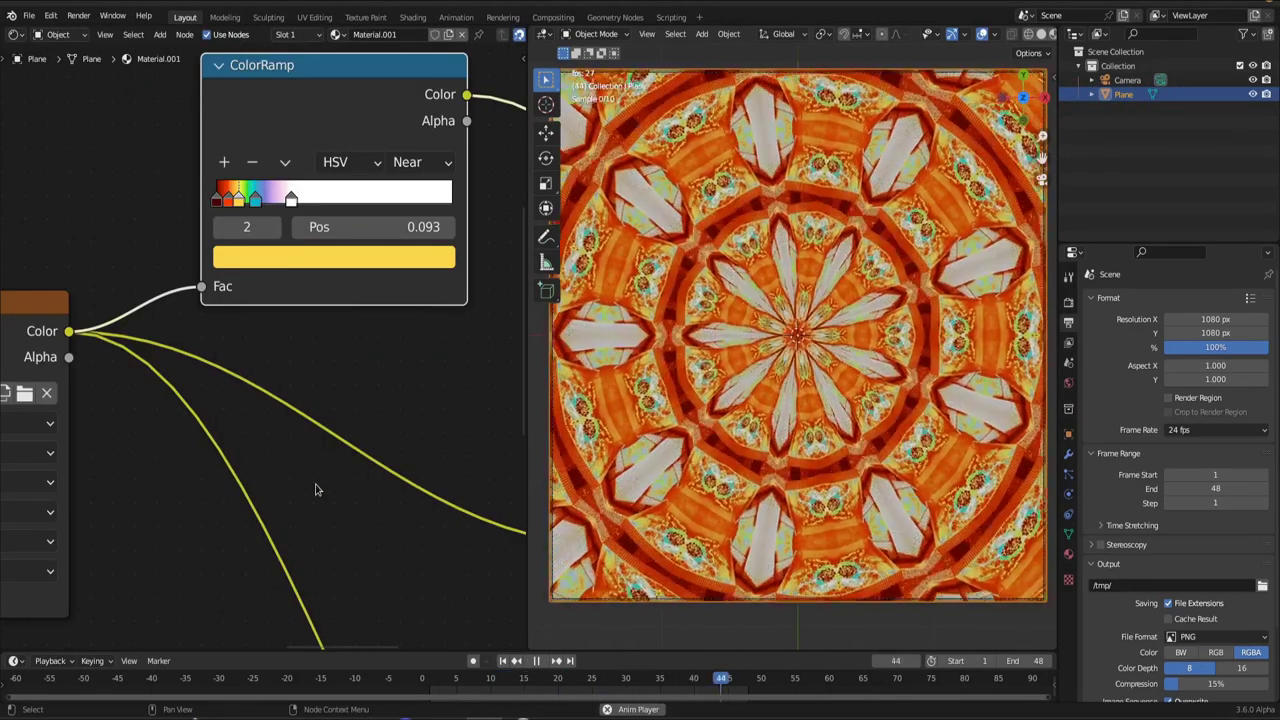
Insert a Hue Saturation Value node between the pizza texture and the ColorRamp and set its Hue to 1.
key("shift+a")
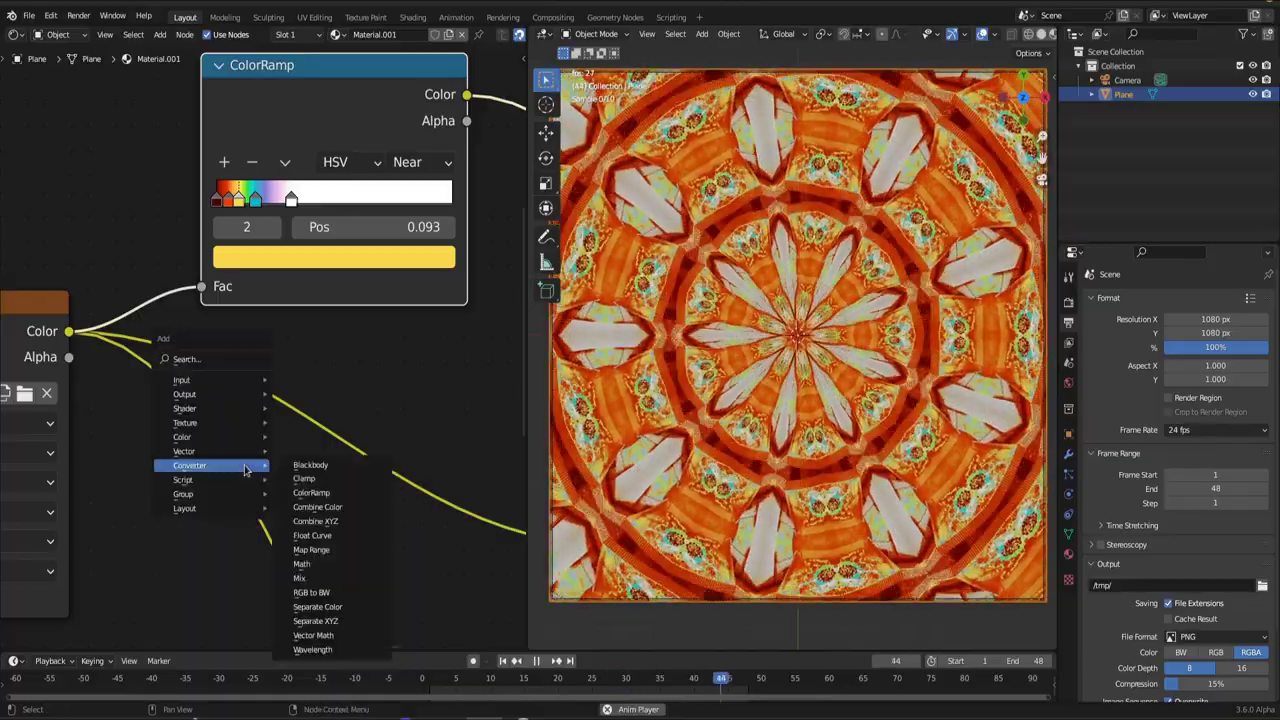
mouse_move(230, 437)
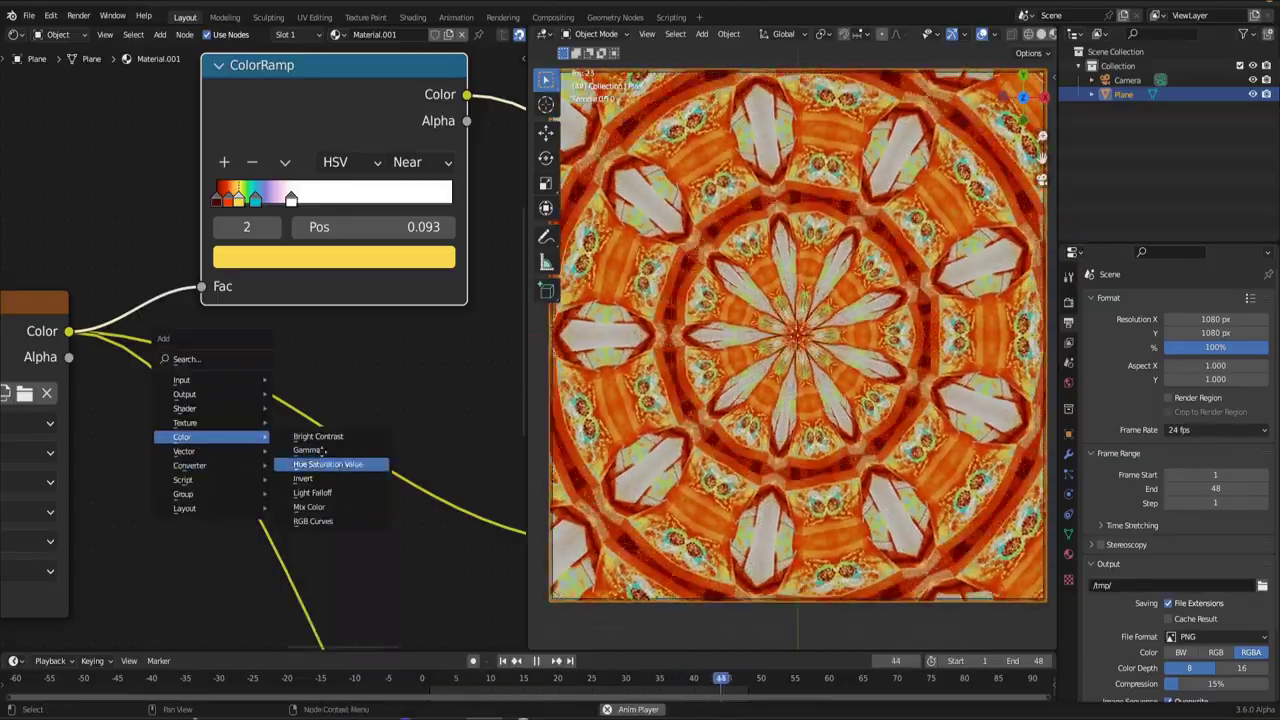
left_click(328, 464)
left_click(222, 340)
left_click_drag(222, 340, 380, 340)
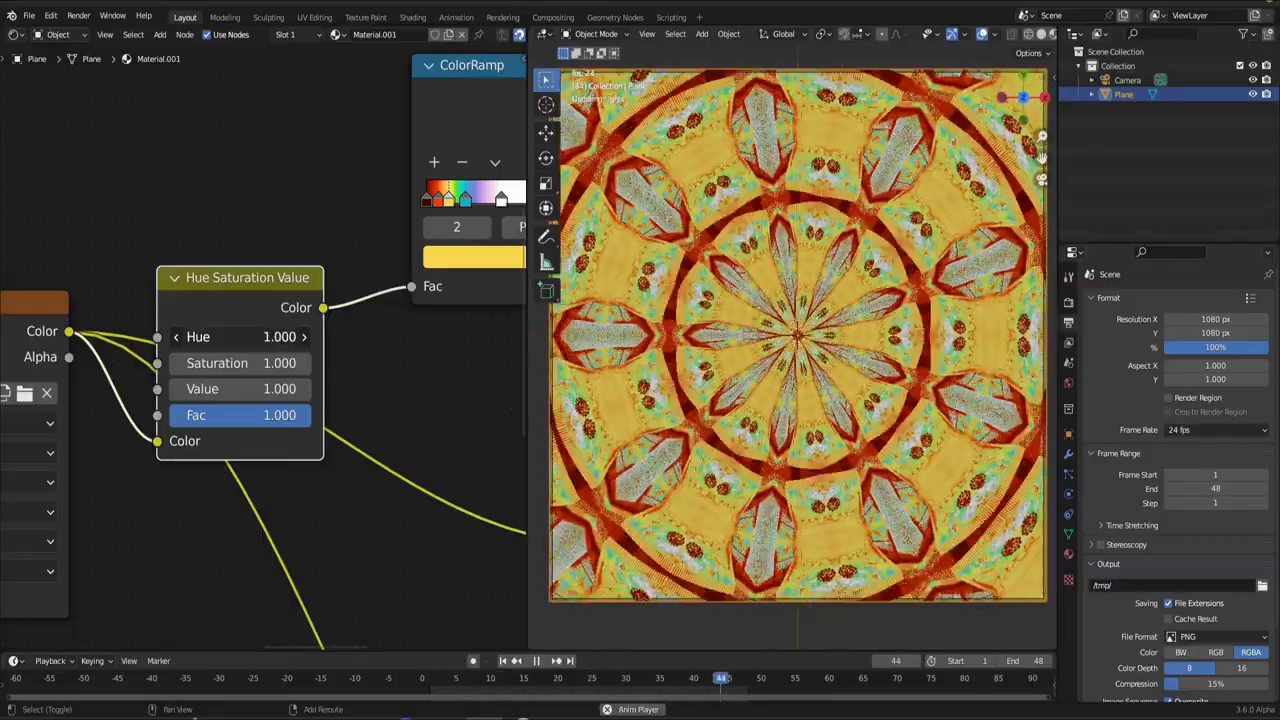
Set the Hue Saturation Value node's Hue to 0.490.
left_click_drag(280, 337, 168, 337)
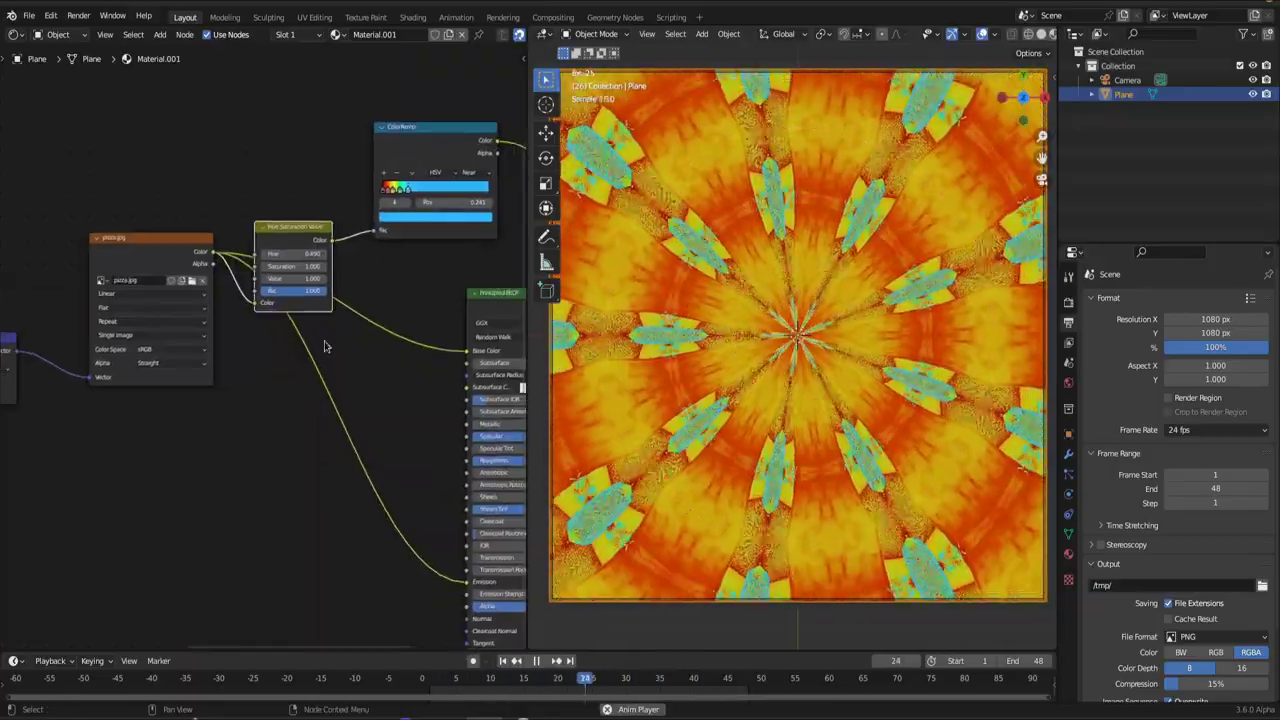
Add a Voronoi Texture node below the pizza image texture.
scroll(250, 380, "down", 3)
middle_click_drag(220, 466, 294, 426)
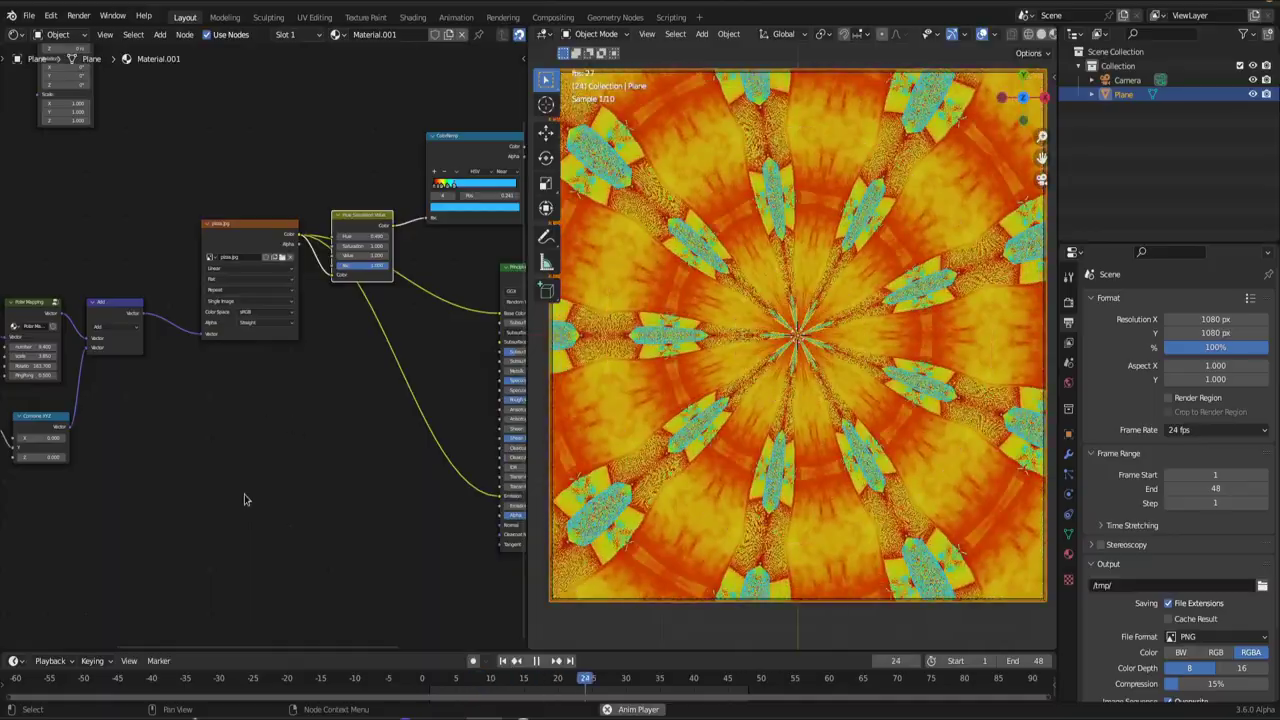
key("shift+a")
mouse_move(232, 470)
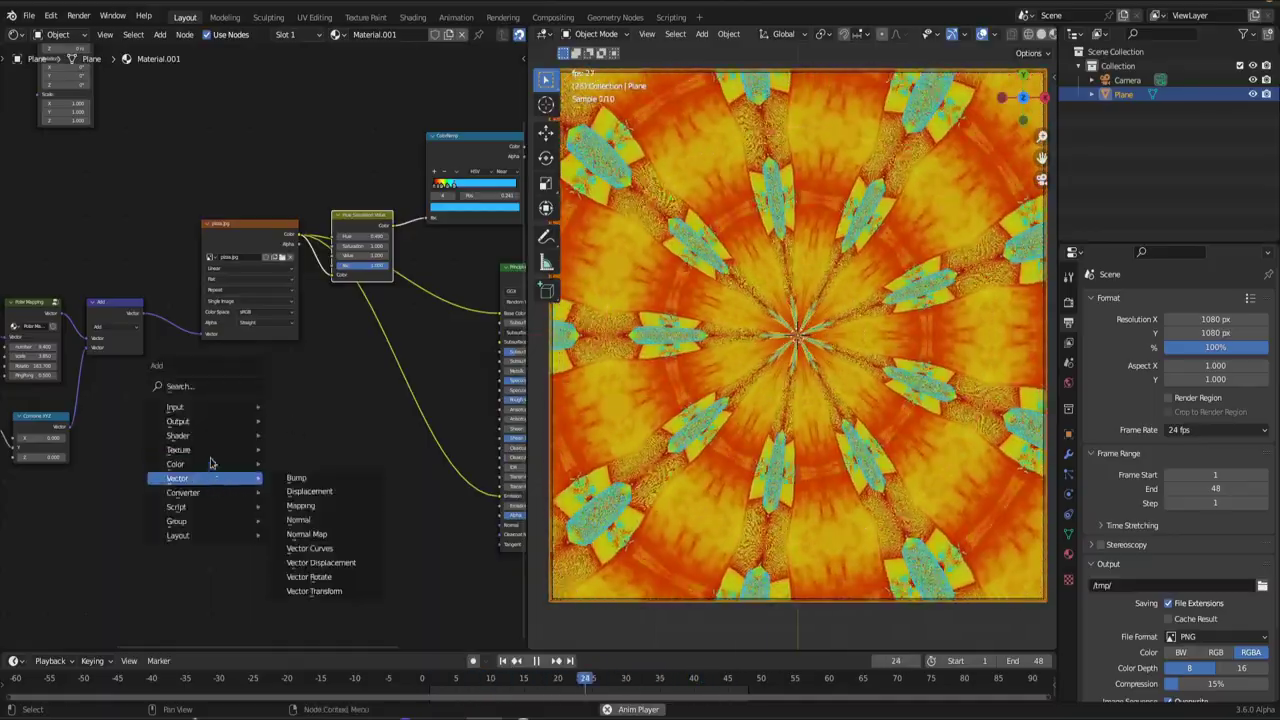
mouse_move(195, 452)
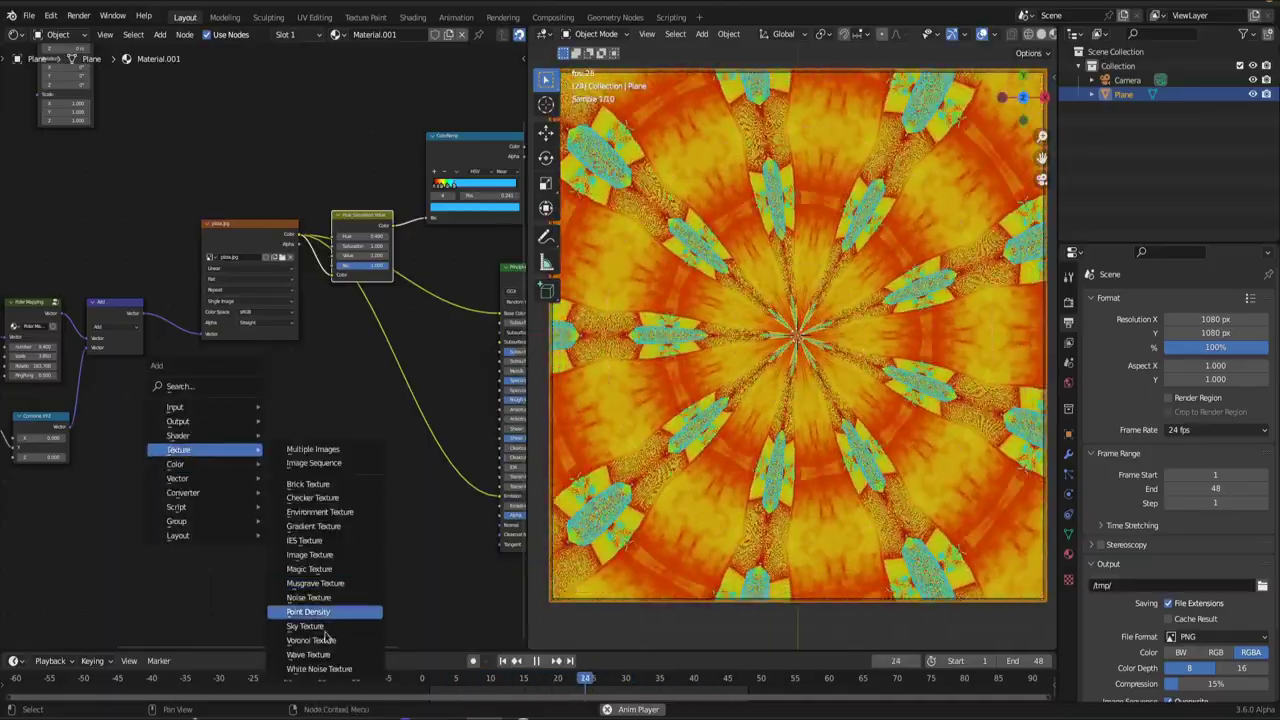
left_click(324, 643)
left_click(234, 378)
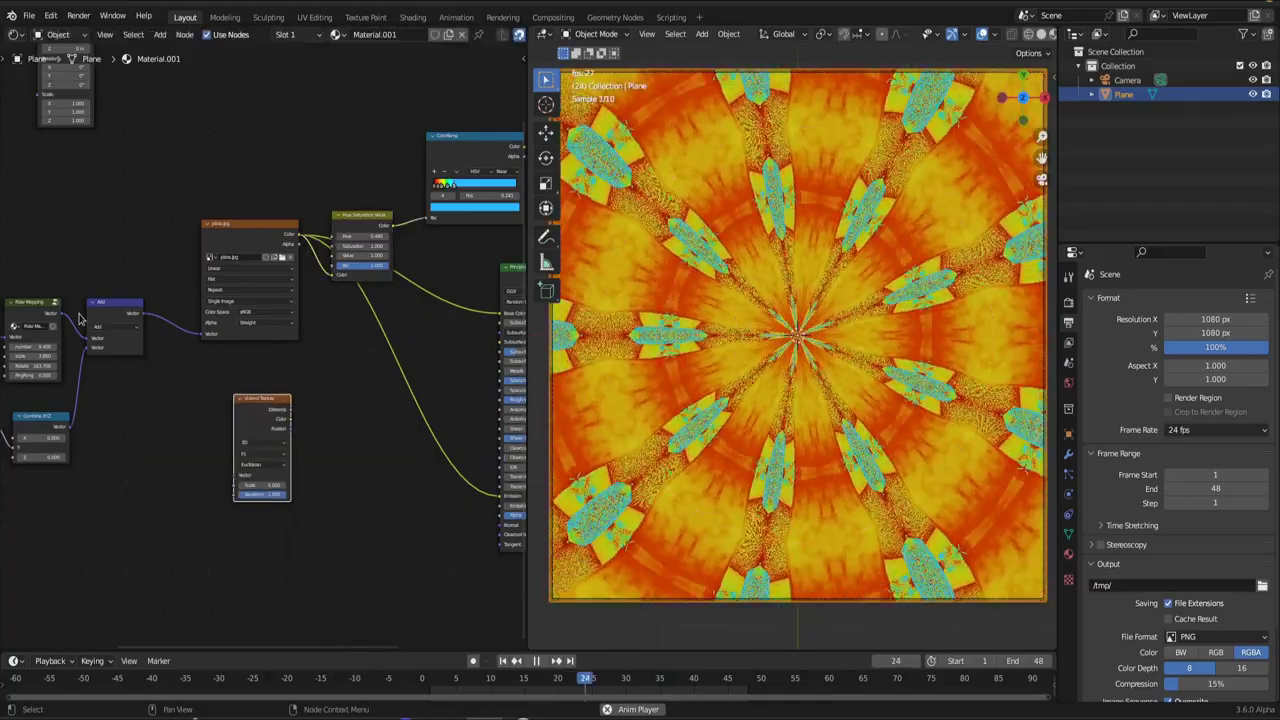
Link the vector Add node's output to the Voronoi Texture's Vector and preview its Distance and Color outputs.
right_click_drag(130, 332, 255, 430, "alt")
left_click(278, 428, "ctrl+shift")
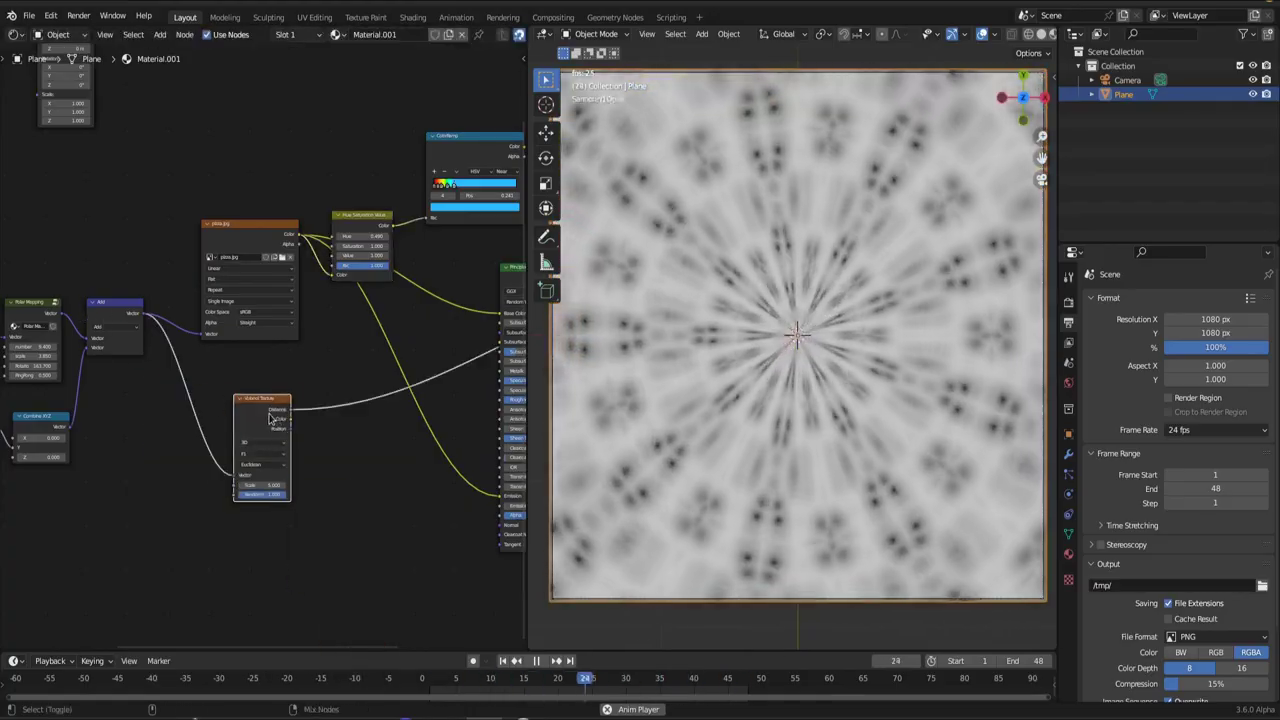
scroll(255, 440, "up", 2)
left_click(250, 446, "ctrl+shift")
scroll(290, 463, "down", 2)
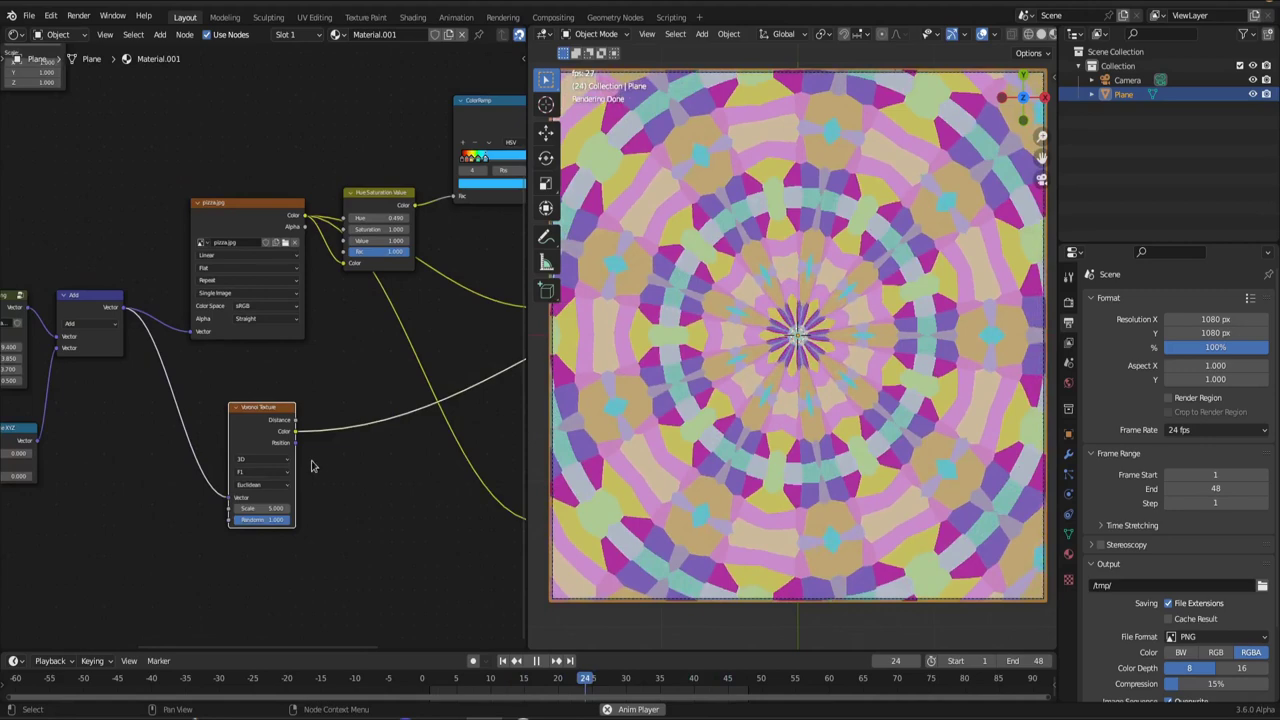
Connect the Voronoi Texture's Color to the ColorRamp's Fac and preview the ColorRamp on the plane.
left_click_drag(241, 456, 400, 221)
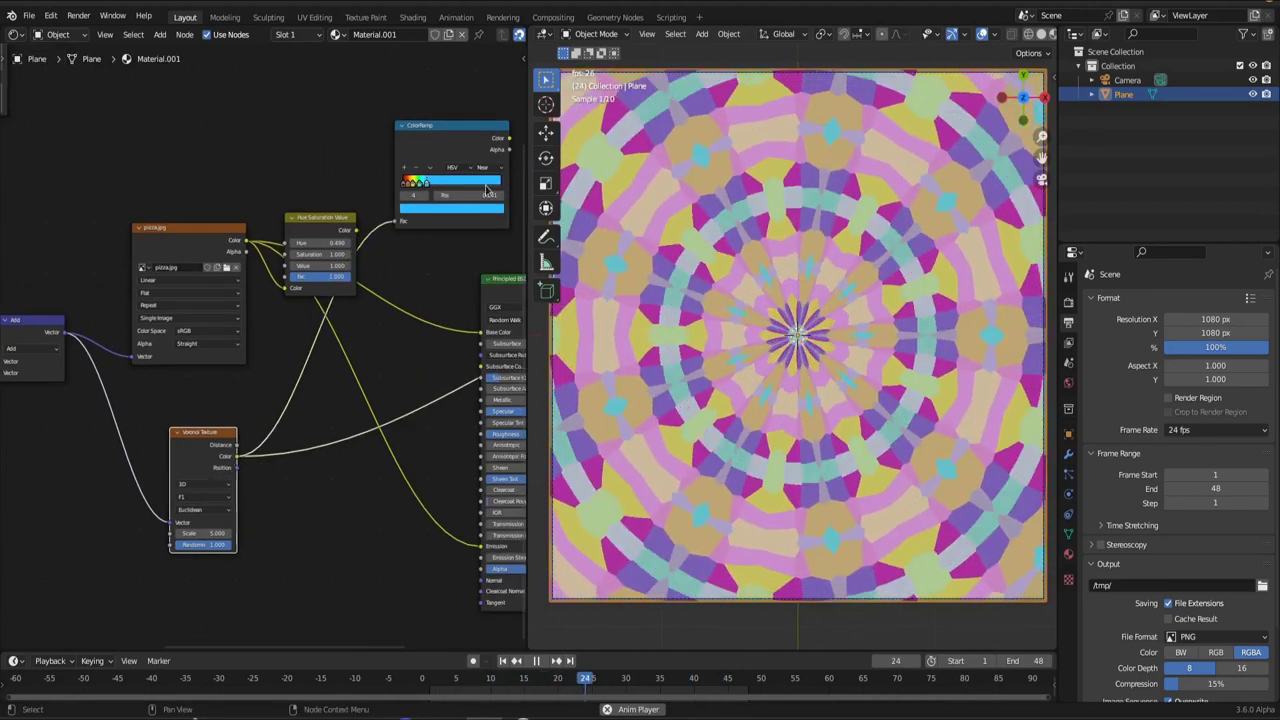
left_click(465, 151, "ctrl+shift")
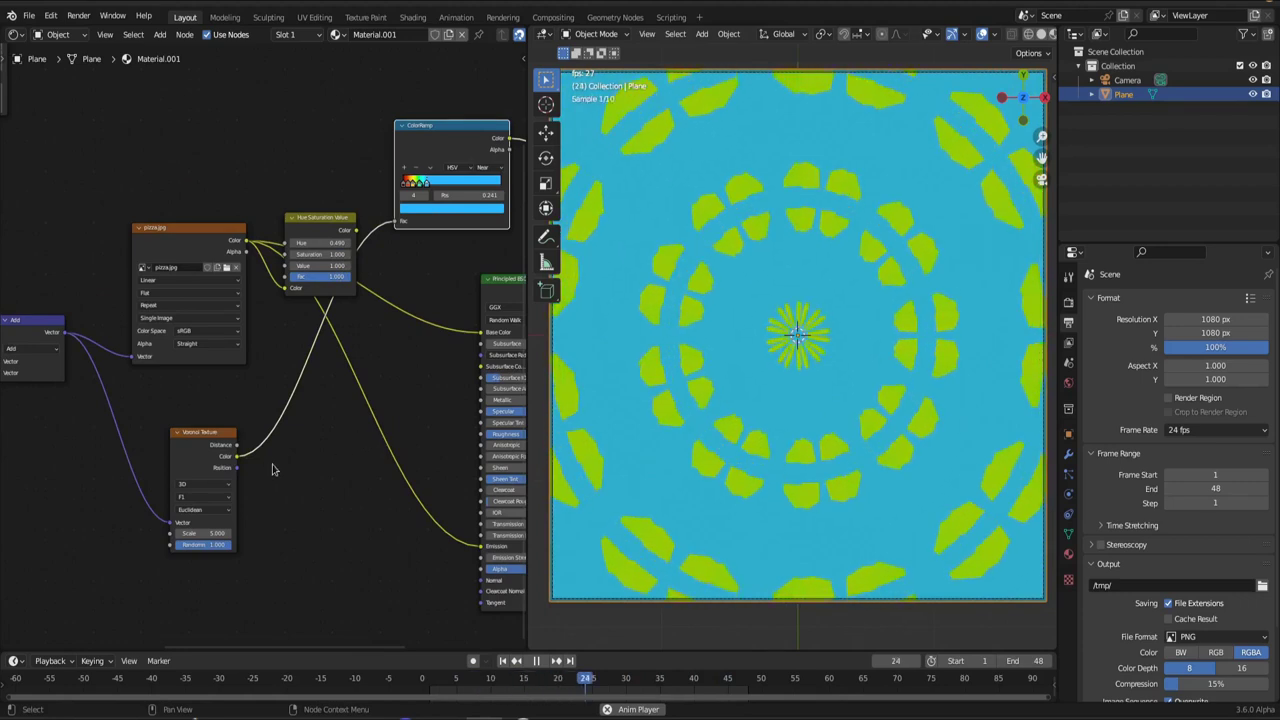
middle_click_drag(267, 466, 294, 469)
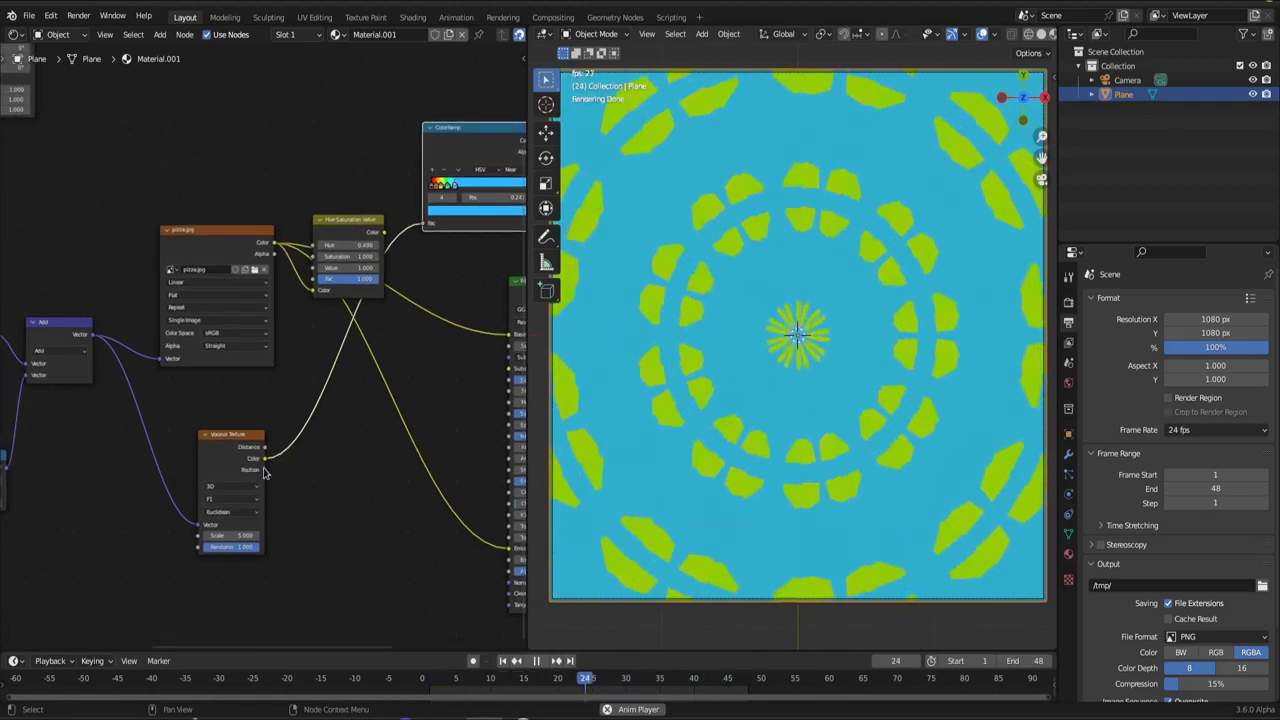
Route the Voronoi Texture's Color through the Hue Saturation Value node into the ColorRamp.
left_click_drag(262, 455, 331, 312)
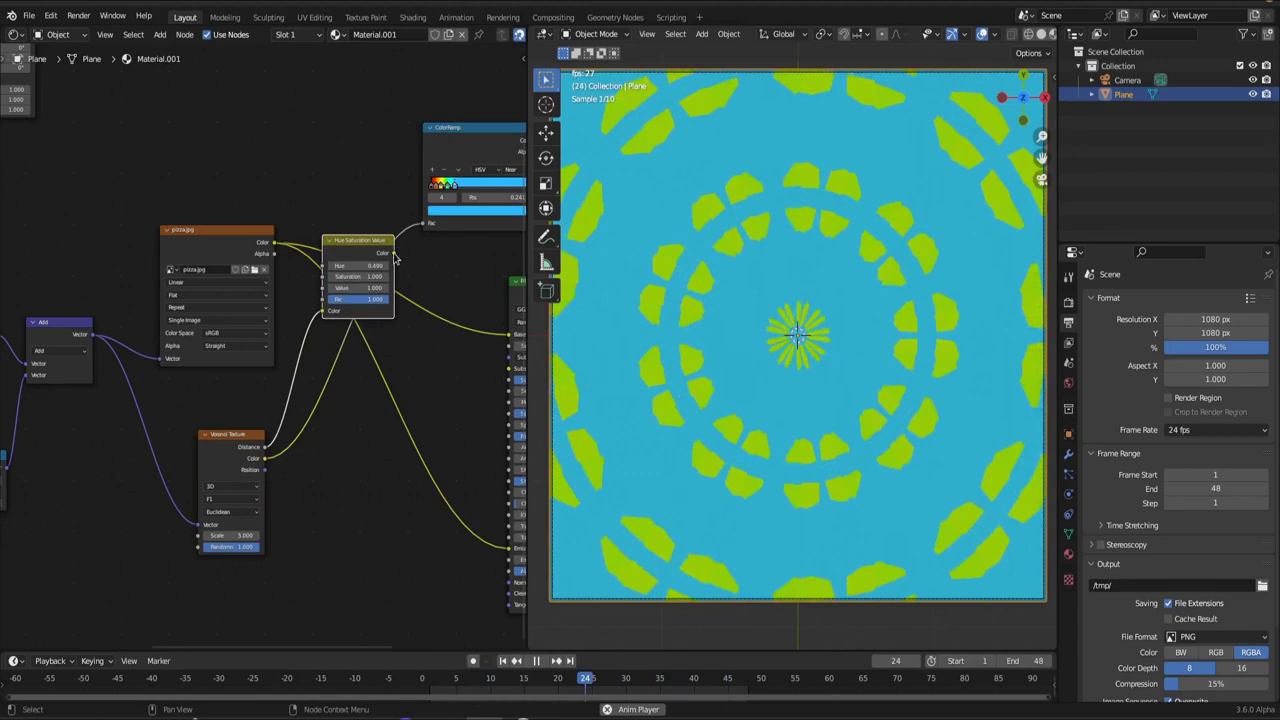
left_click_drag(395, 253, 425, 226)
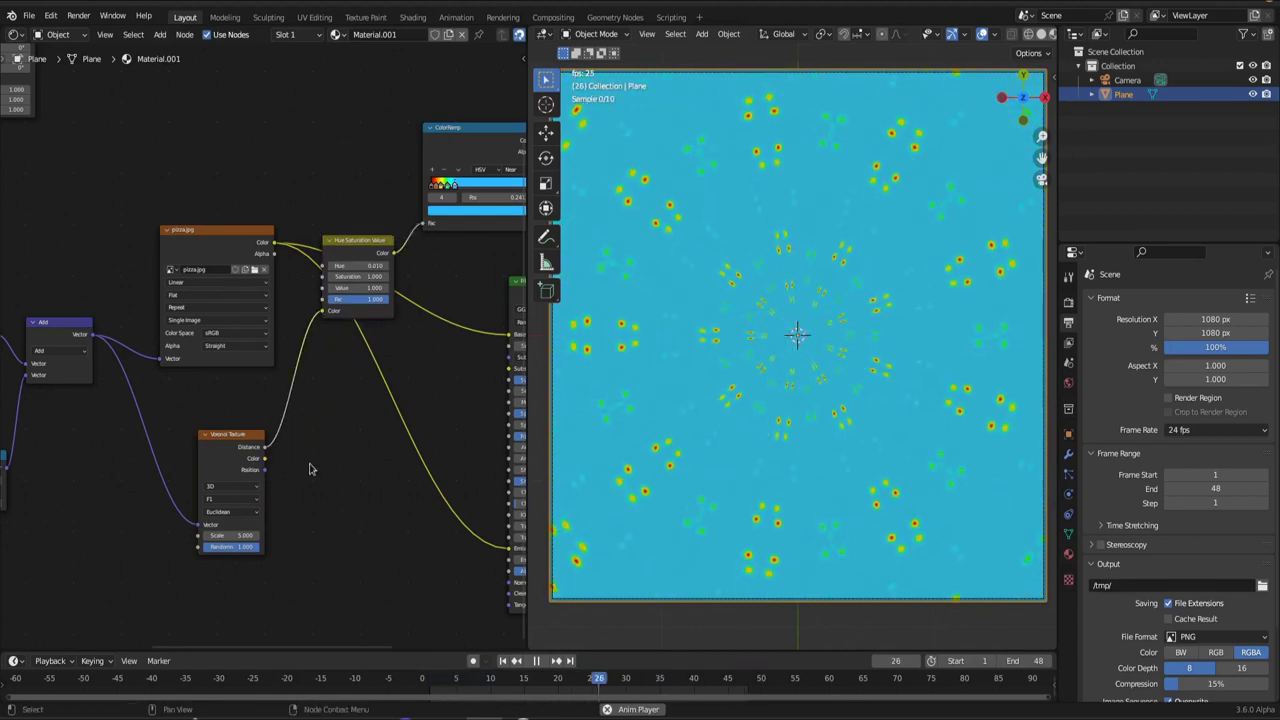
left_click_drag(264, 458, 323, 311)
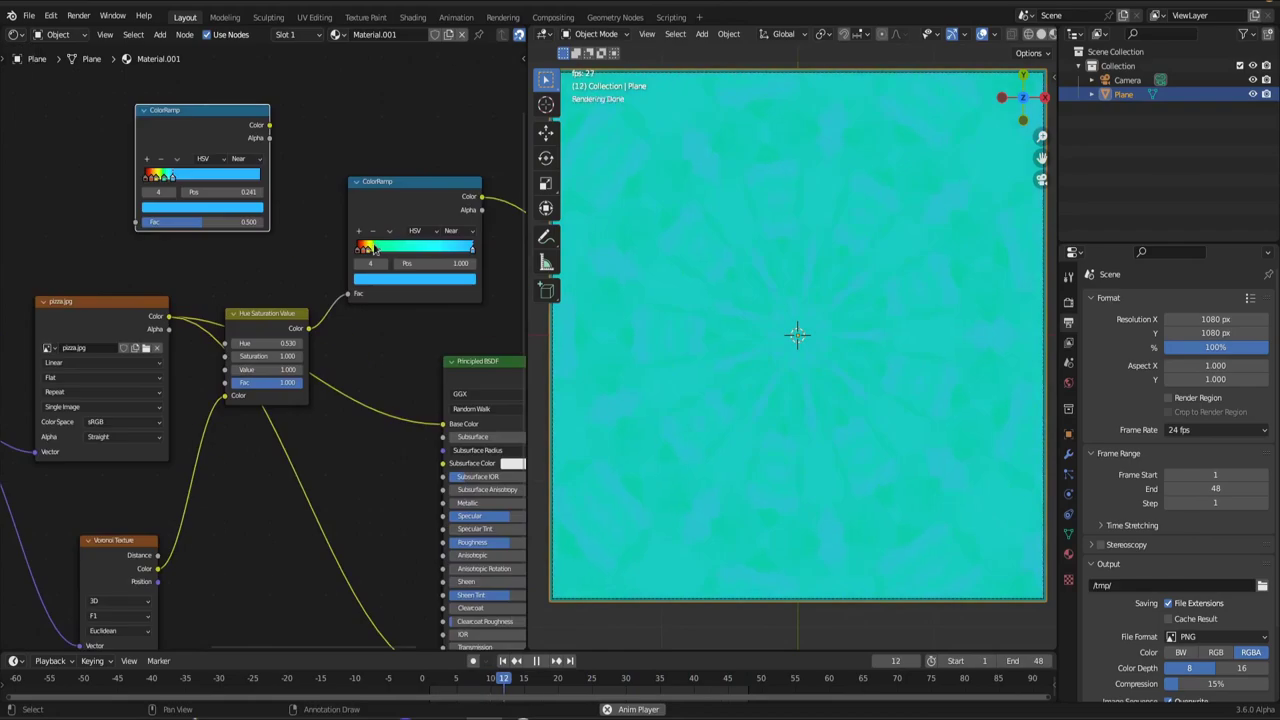
Spread out the connected ColorRamp's stops, moving the dark red one to 0.150, and add a stop with a darker blue.
mouse_move(383, 255)
left_mouse_down()
mouse_move(449, 257)
mouse_move(390, 255)
mouse_move(406, 256)
left_mouse_up()
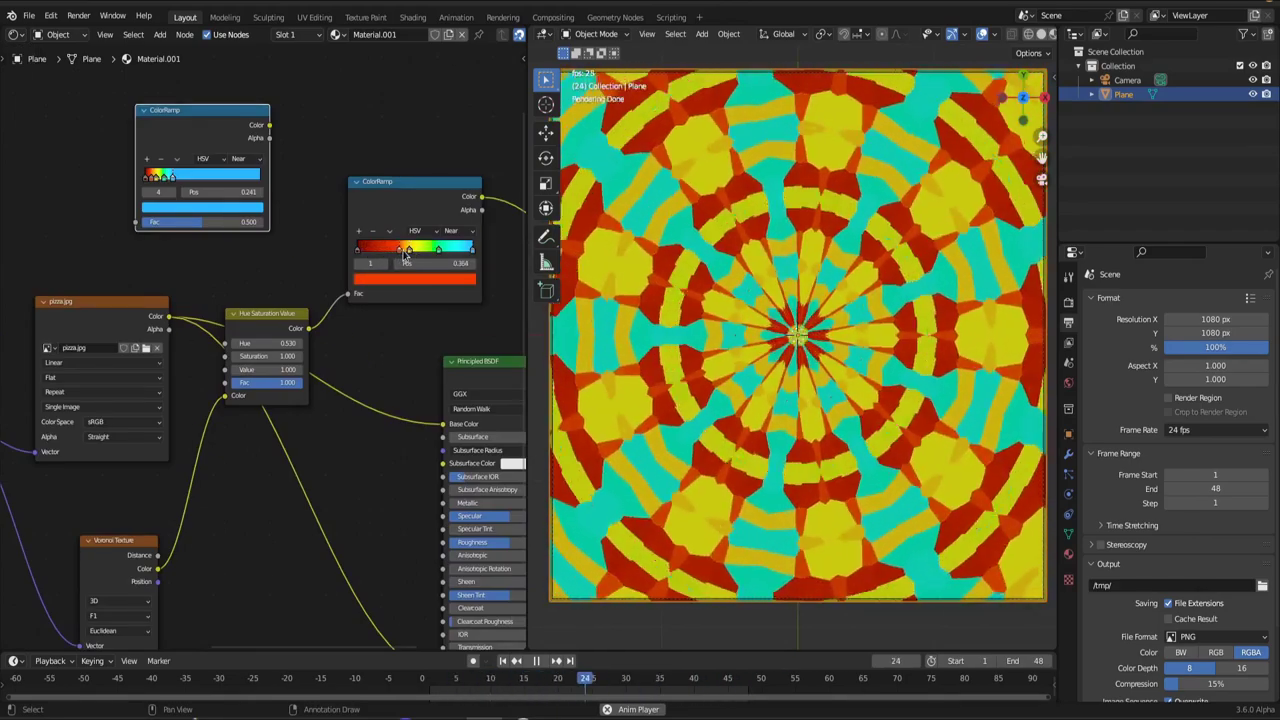
scroll(406, 256, "up", 2)
left_click(308, 247)
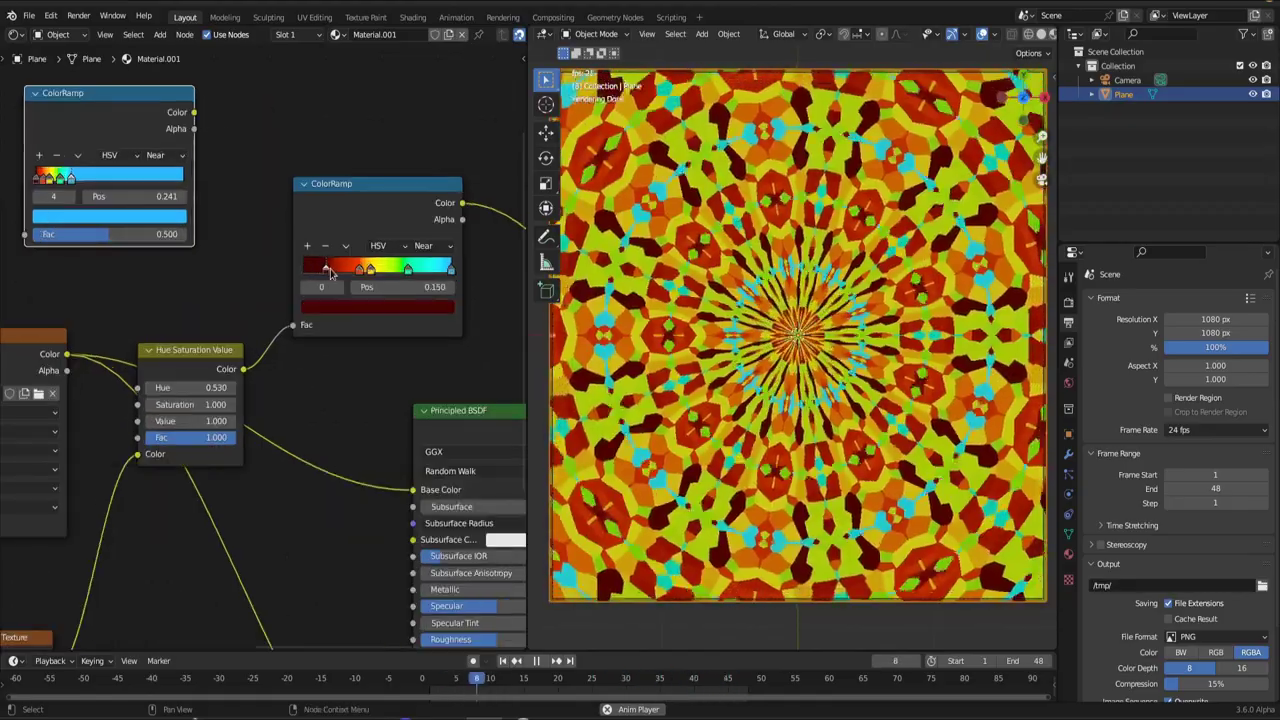
left_click(420, 310)
left_click_drag(422, 121, 421, 210)
Set the Voronoi Texture's Scale to 8.3, switch it to 4D and set W to 1.85.
scroll(350, 454, "down", 4)
middle_click_drag(232, 501, 384, 324)
scroll(286, 480, "up", 3)
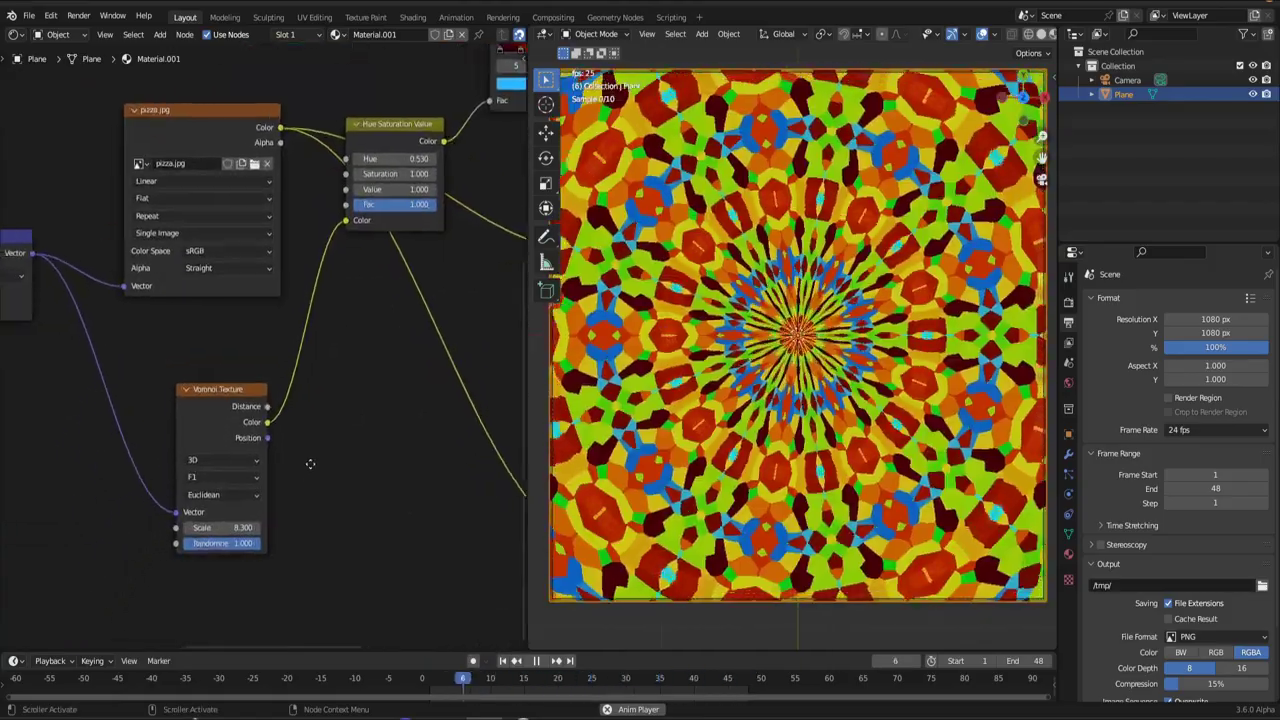
middle_click_drag(309, 463, 333, 421)
left_click(235, 419)
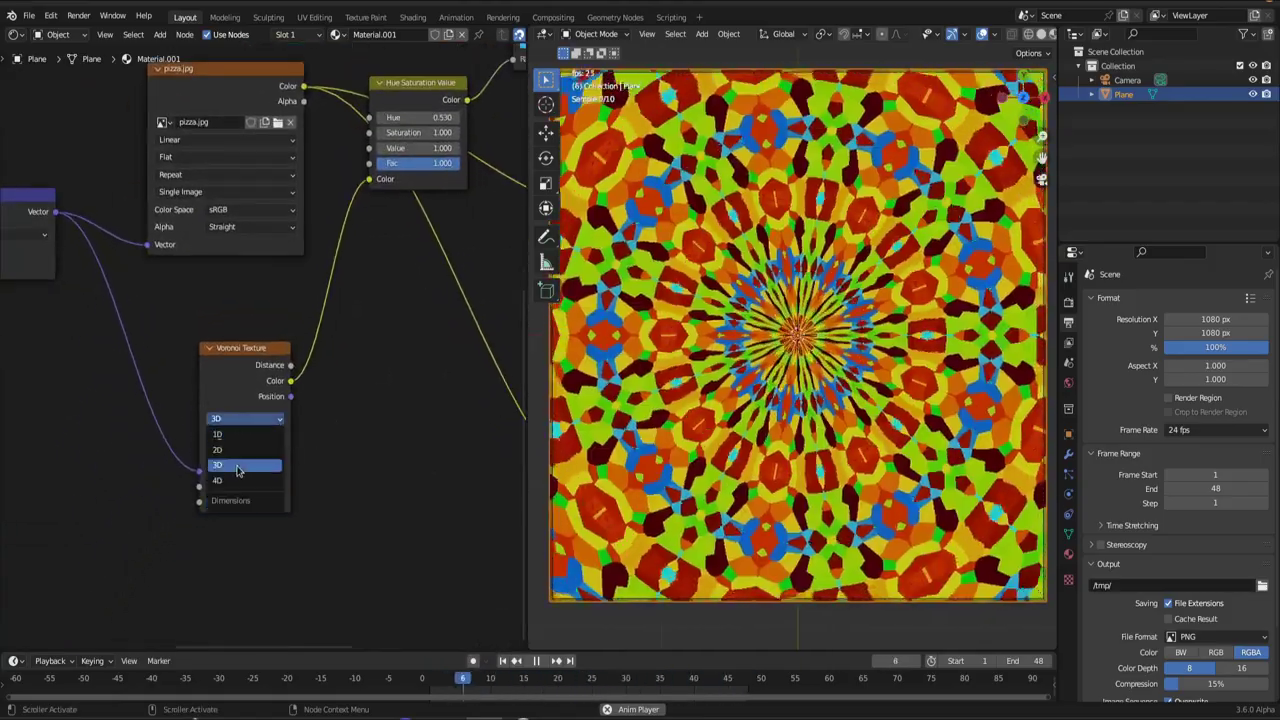
left_click(240, 483)
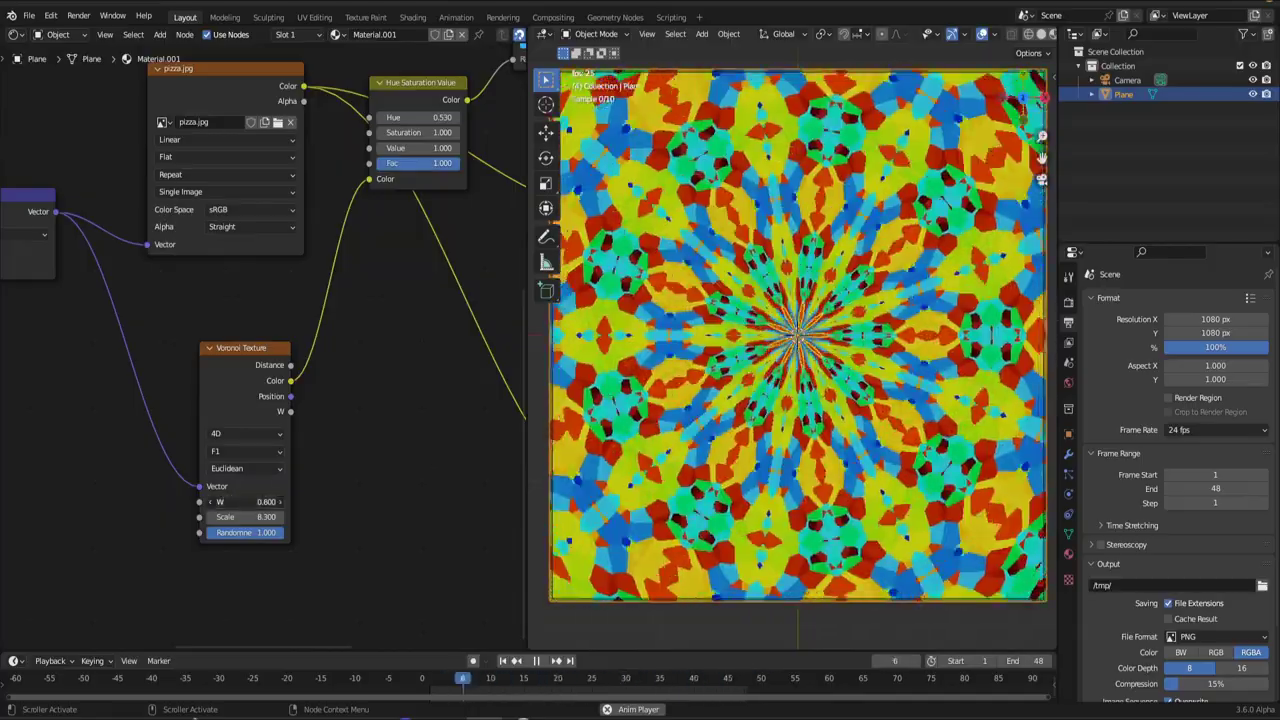
left_click_drag(246, 502, 250, 502, "shift")
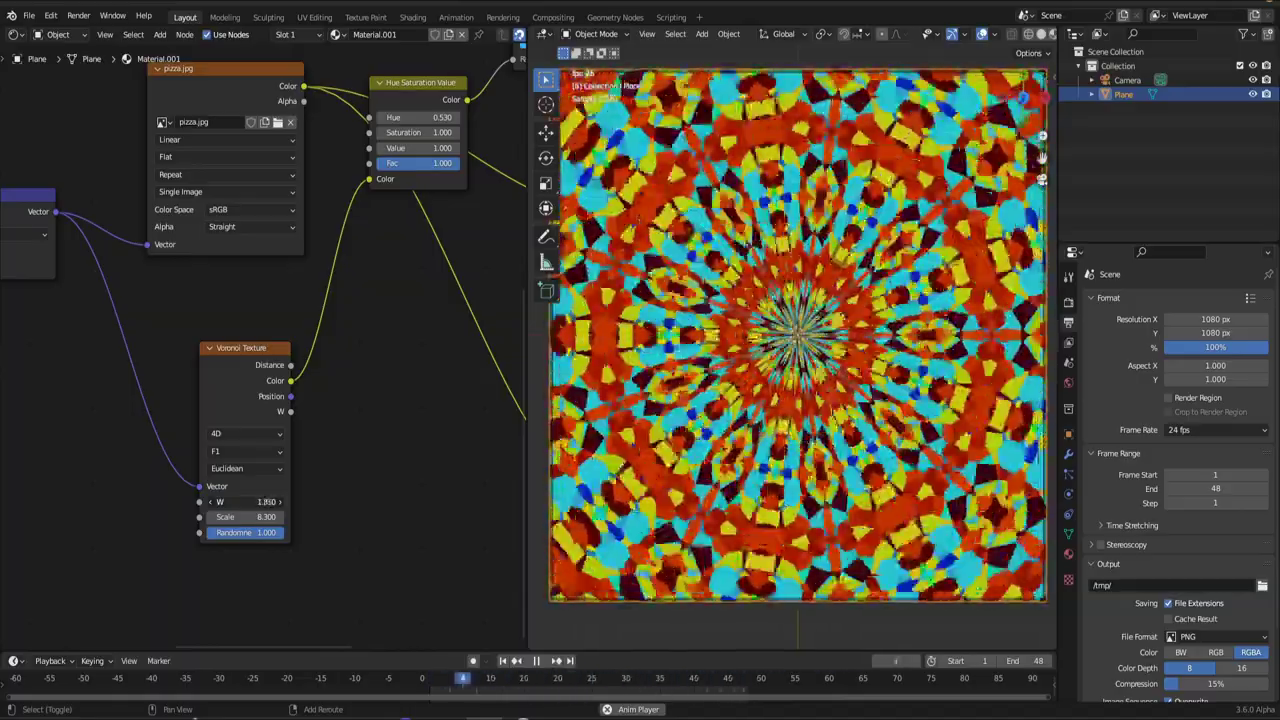
Try a PingPong value of 0 on the Polar Mapping node and settle on 1.
middle_click_drag(70, 429, 296, 462)
scroll(180, 432, "down", 2)
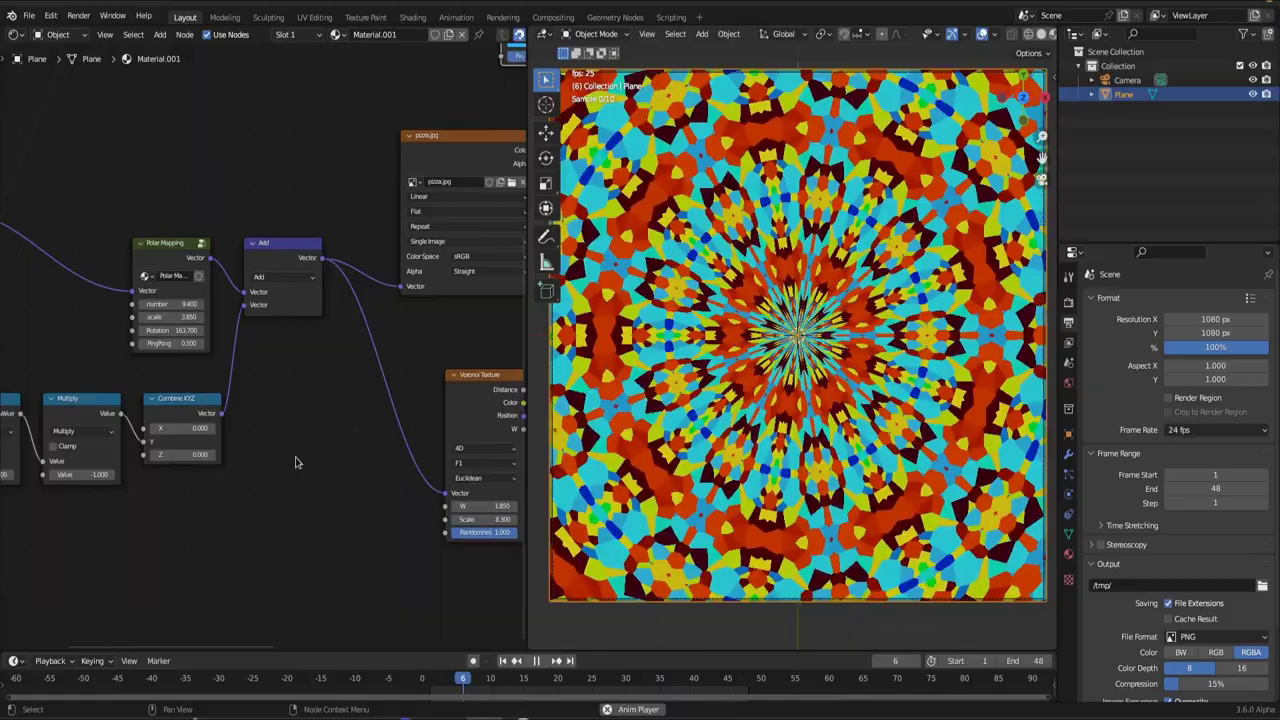
left_click(175, 343)
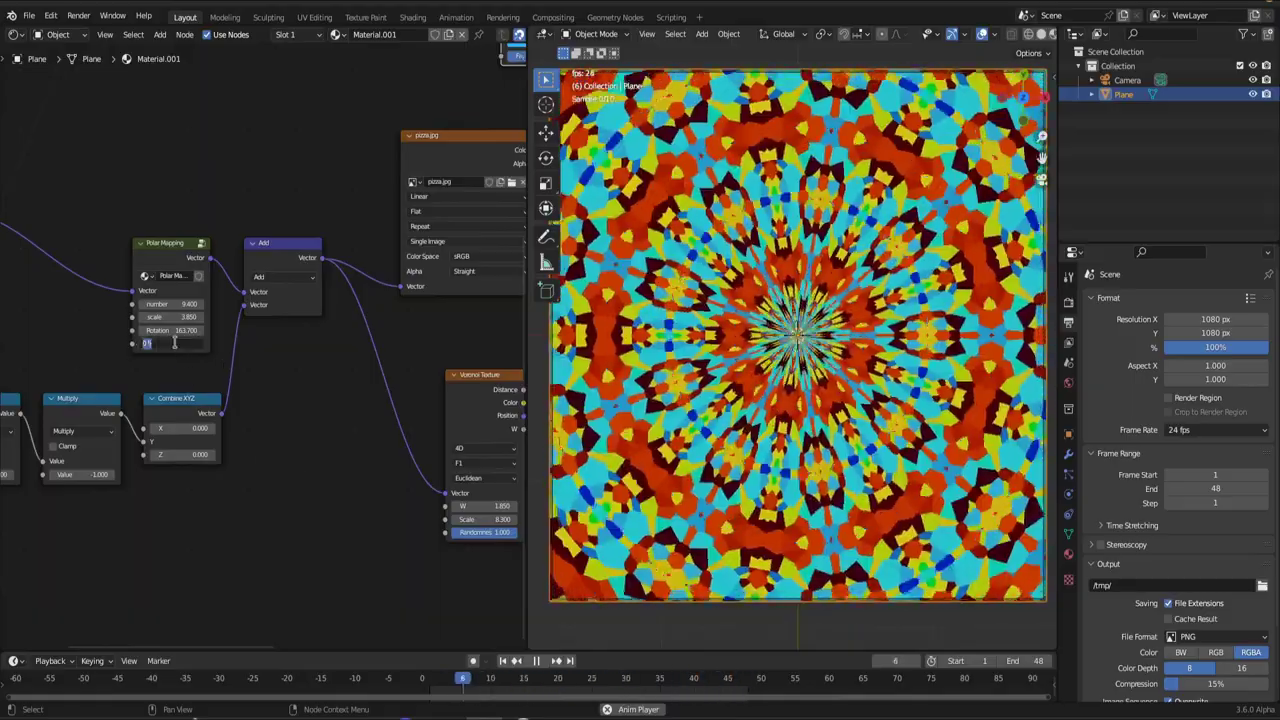
type("0")
key("Return")
left_click(175, 343)
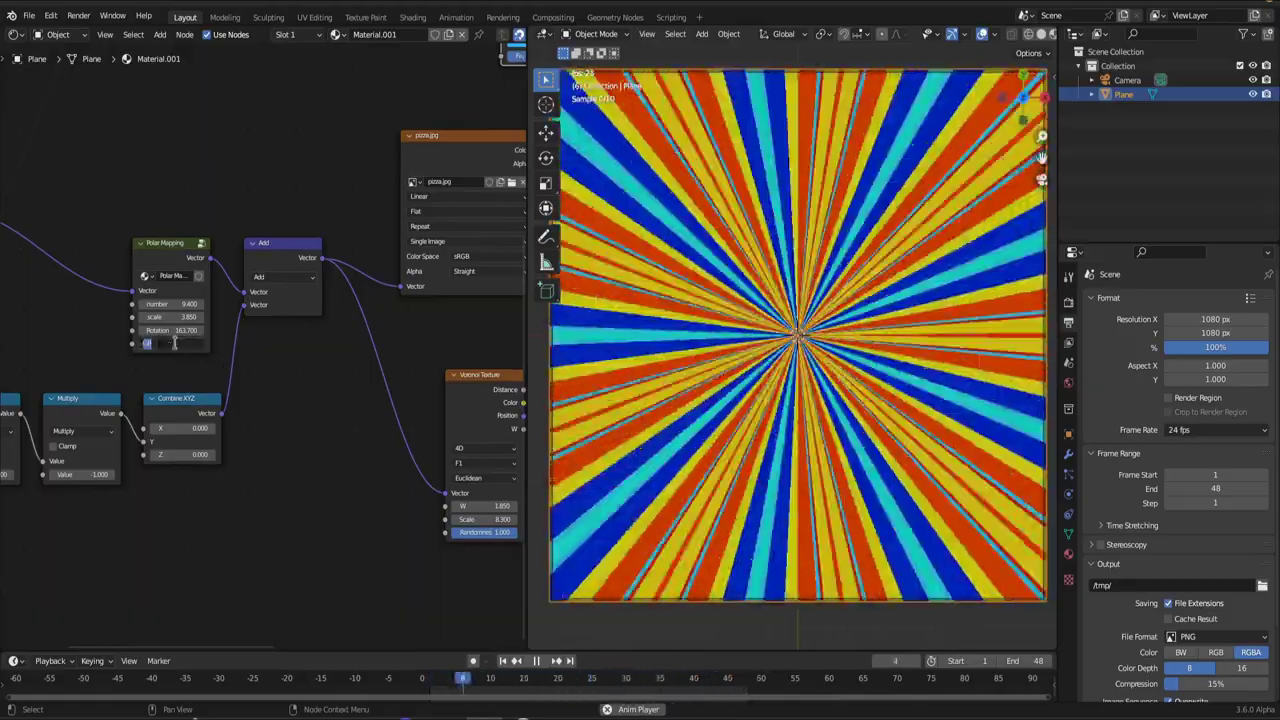
key("Return")
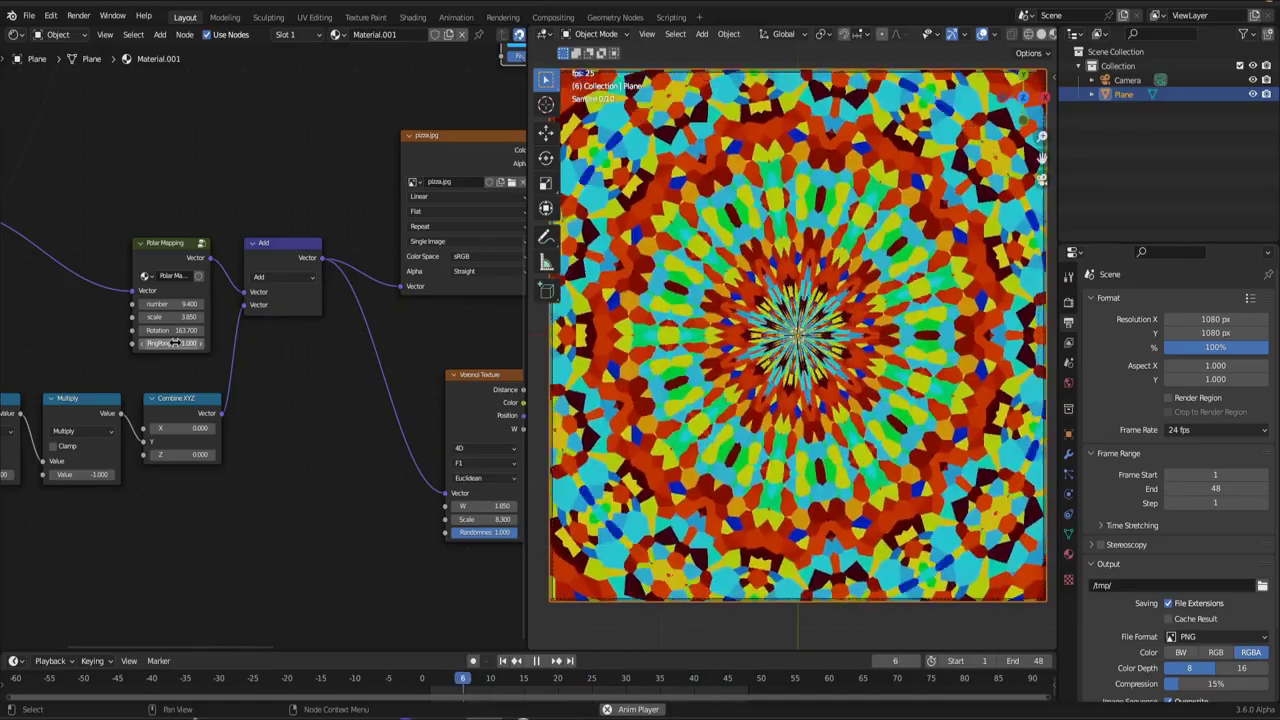
Mute the lower Ping-Pong node inside the Polar Mapping group and return to the main material.
mouse_move(366, 309)
middle_mouse_down()
mouse_move(305, 305)
mouse_move(371, 310)
middle_mouse_up()
left_click(106, 238)
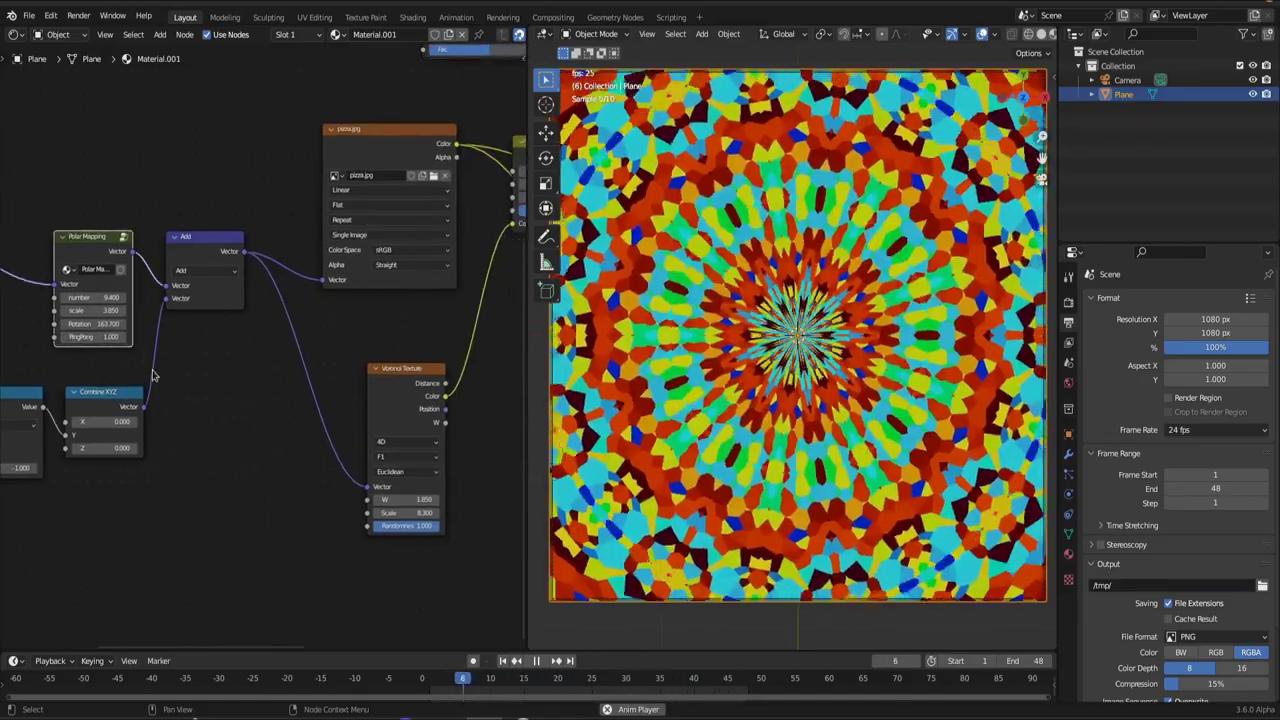
key("Tab")
scroll(428, 454, "up", 2)
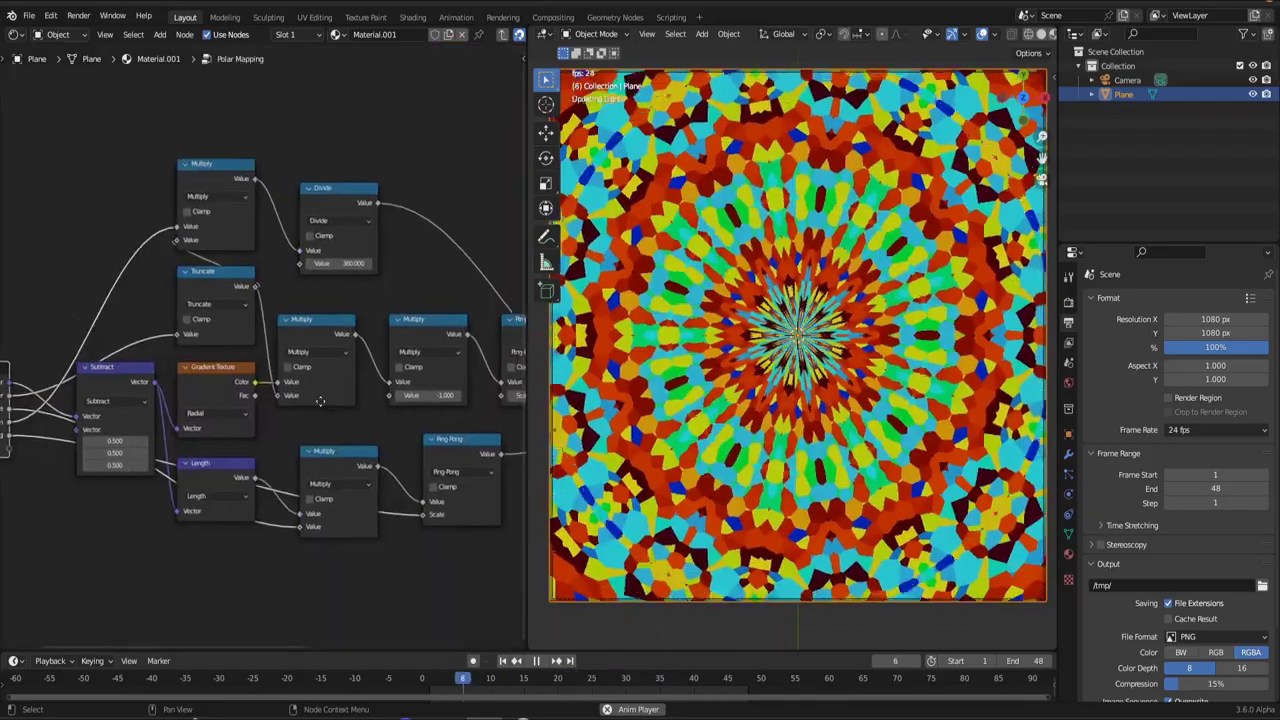
left_click(432, 452)
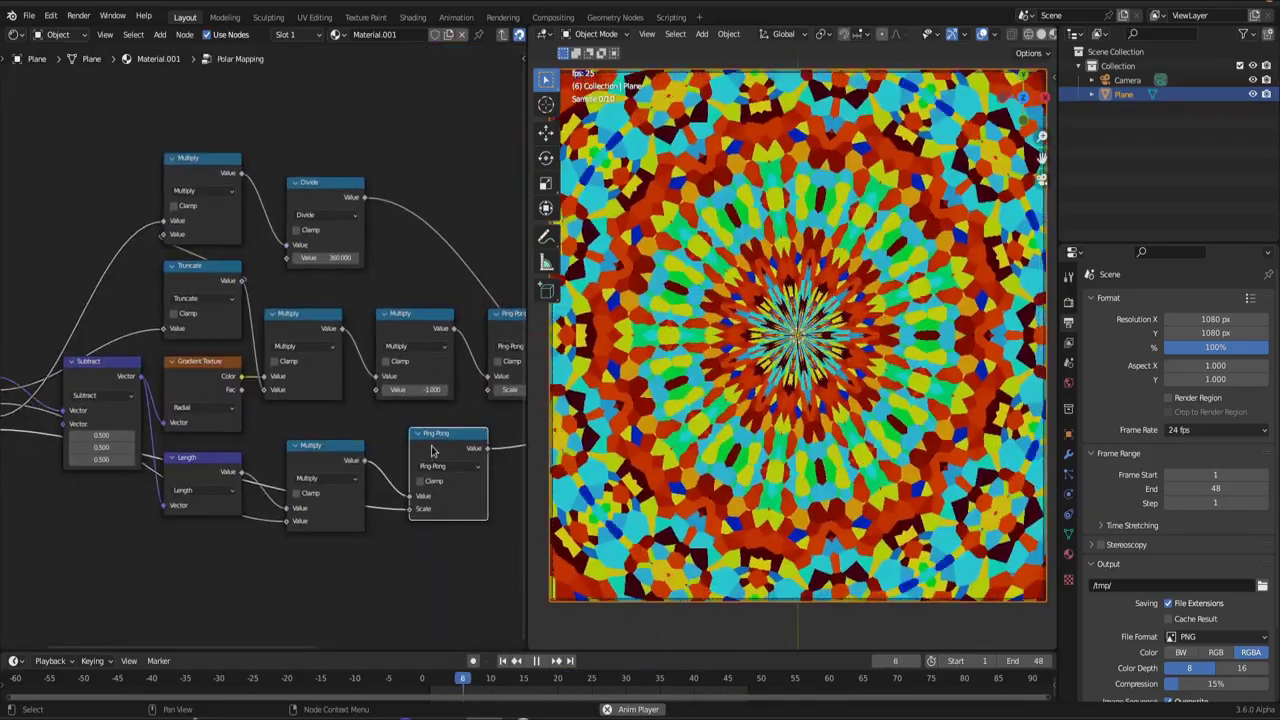
key("m")
key("Tab")
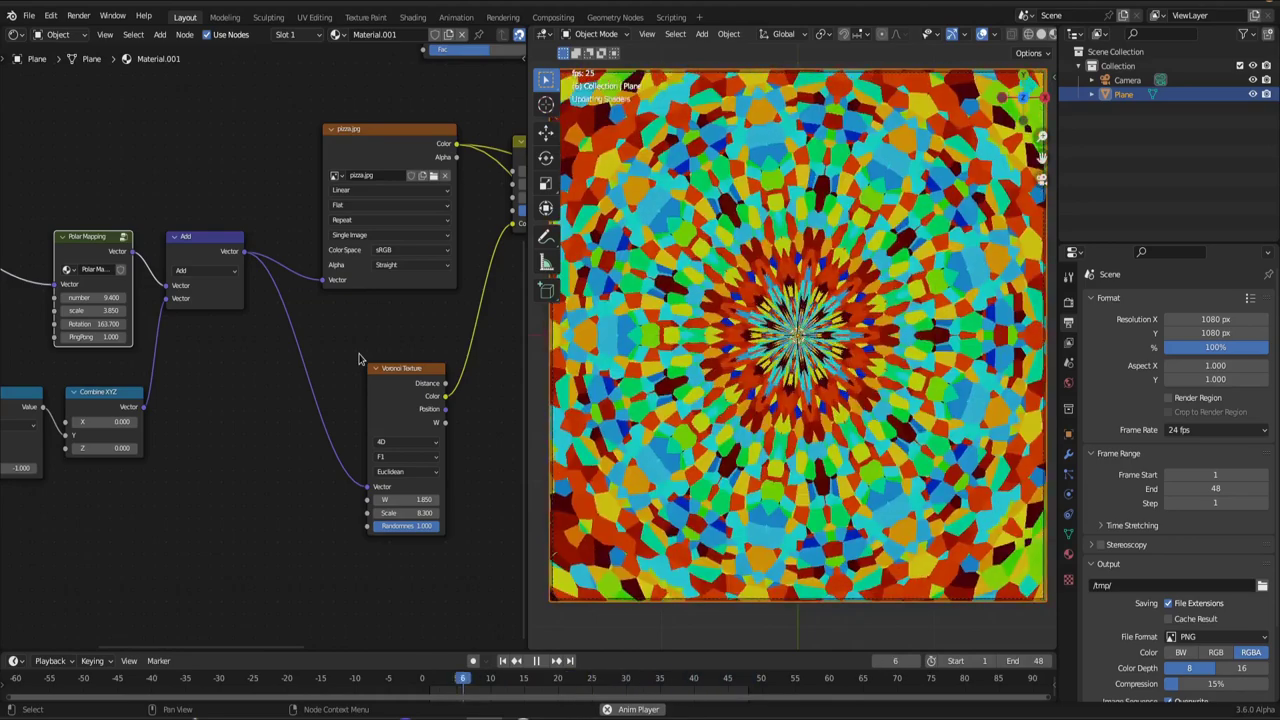
Stop the animation playback and unmute the lower Ping-Pong node inside the Polar Mapping group.
key("space")
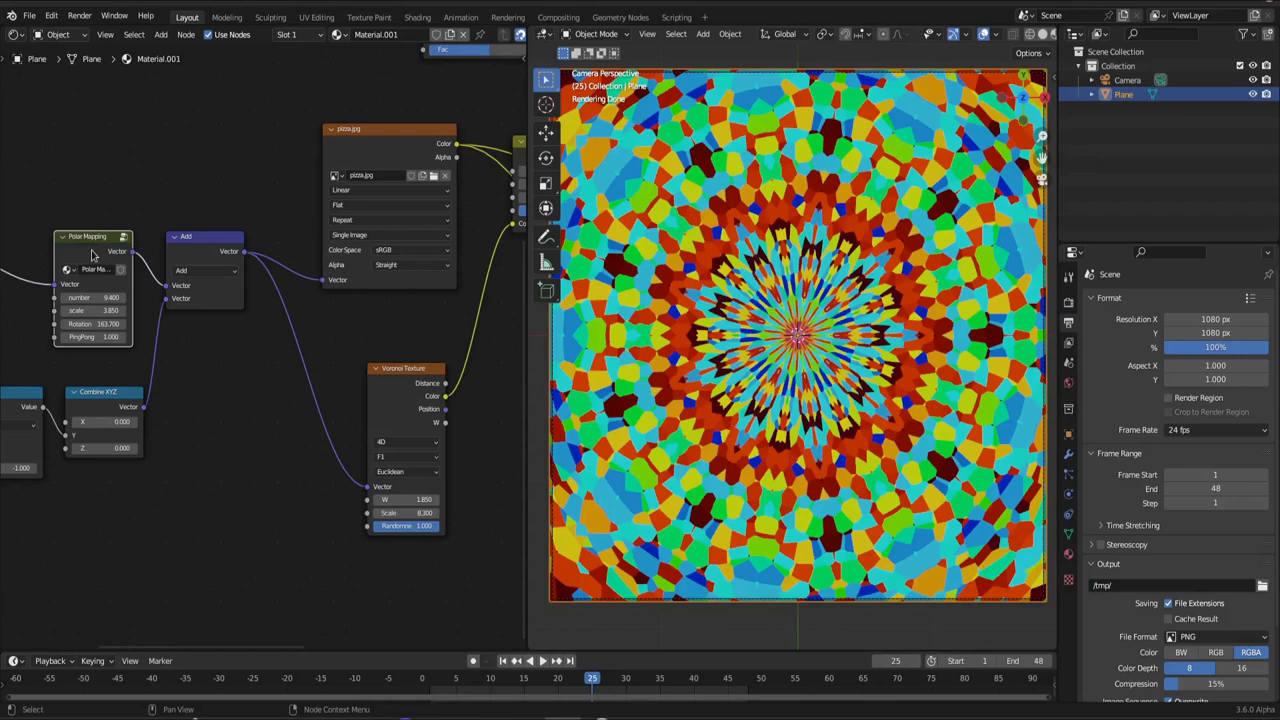
key("Tab")
scroll(297, 458, "down", 2)
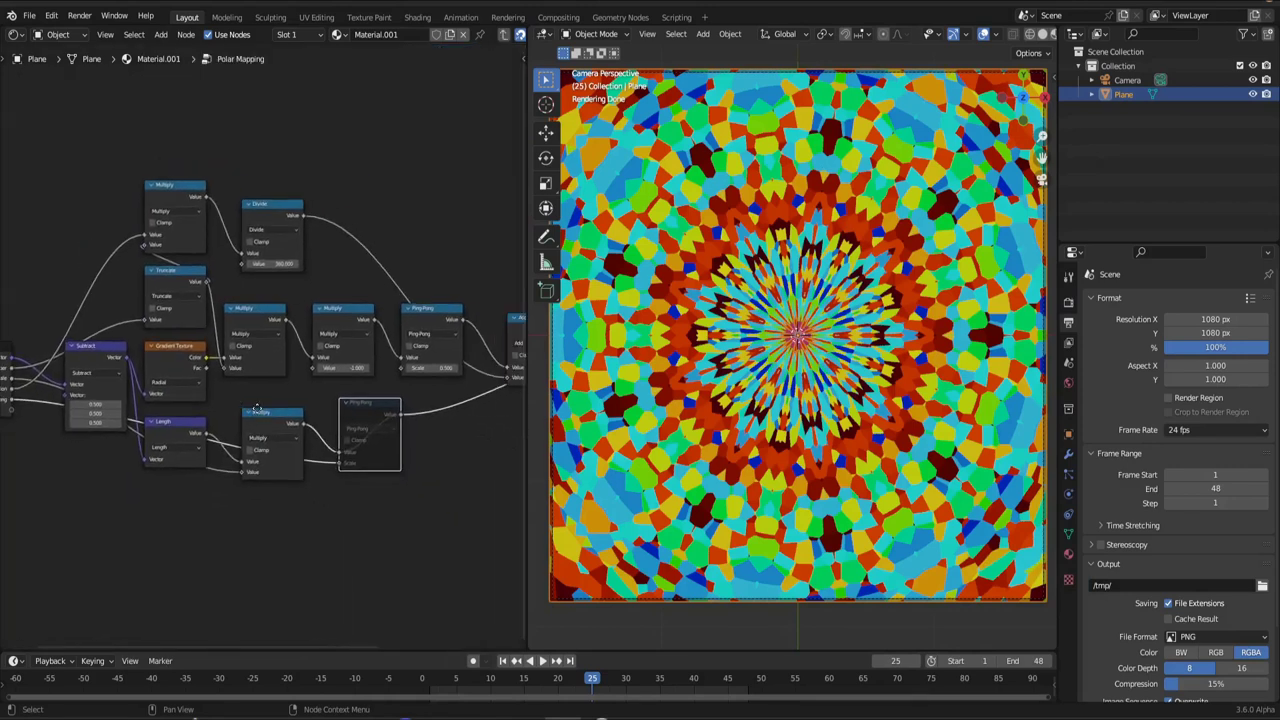
key("m")
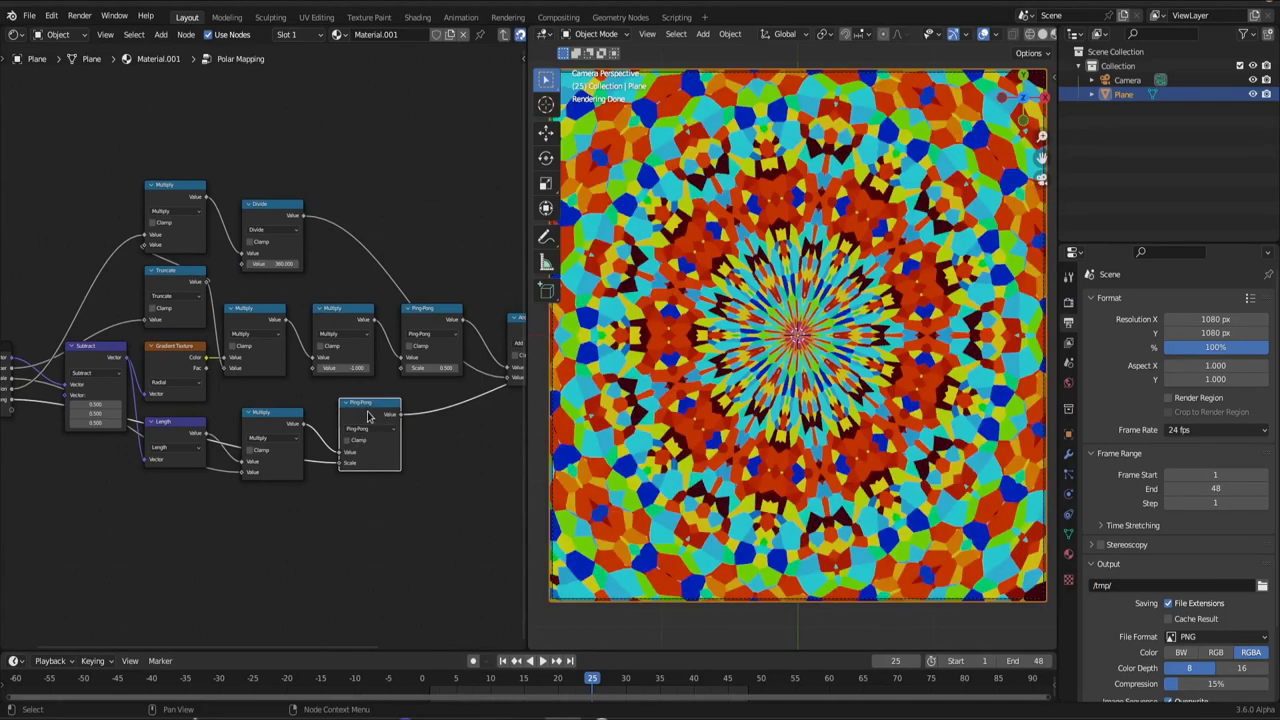
Move both Ping-Pong nodes downward and shift the Add, Combine XYZ and group output nodes away to make room.
left_click_drag(368, 413, 347, 498)
middle_click_drag(376, 424, 330, 410)
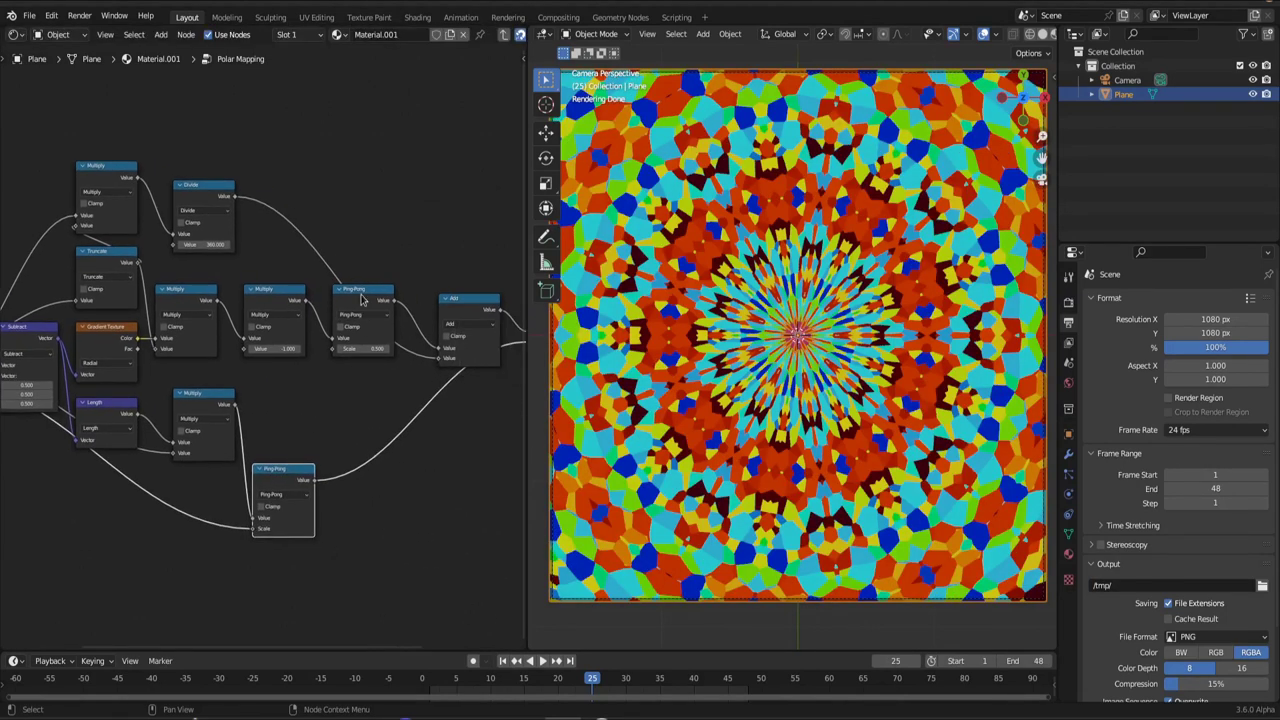
left_click_drag(362, 298, 353, 355)
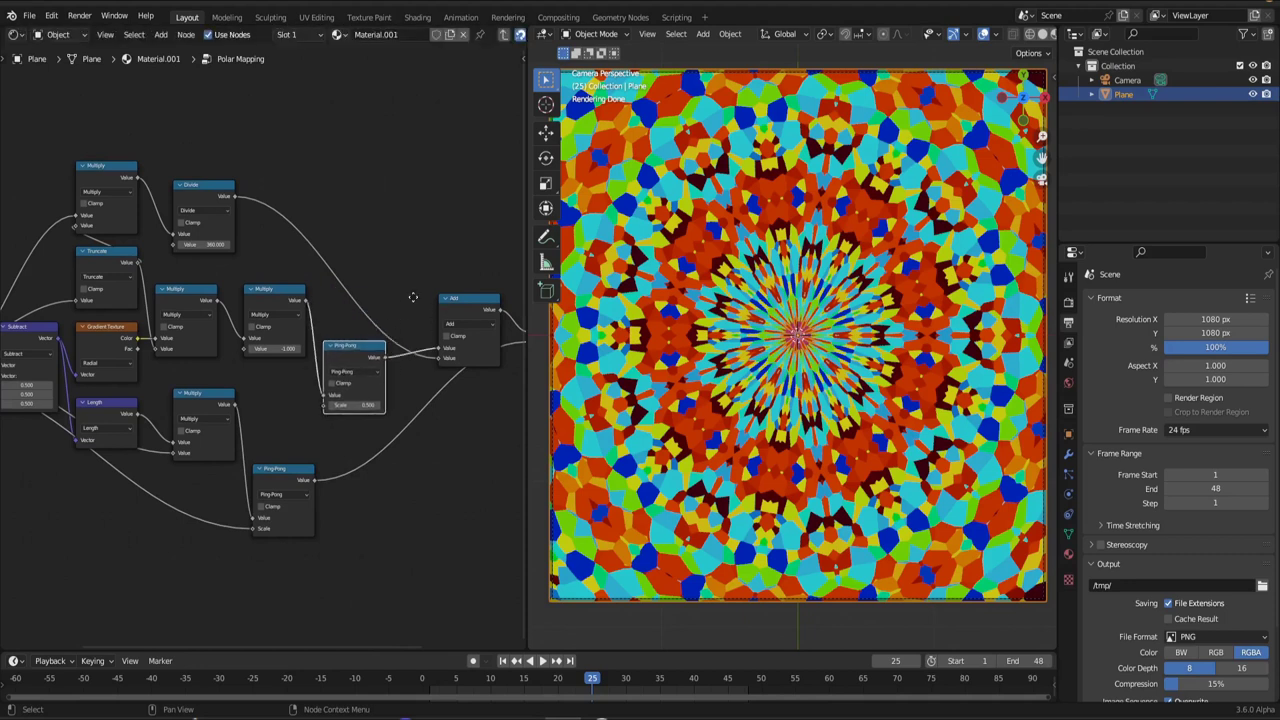
middle_click_drag(426, 297, 321, 275)
left_click(362, 281)
mouse_move(341, 235)
left_mouse_down()
mouse_move(488, 391)
mouse_move(419, 426)
left_mouse_up()
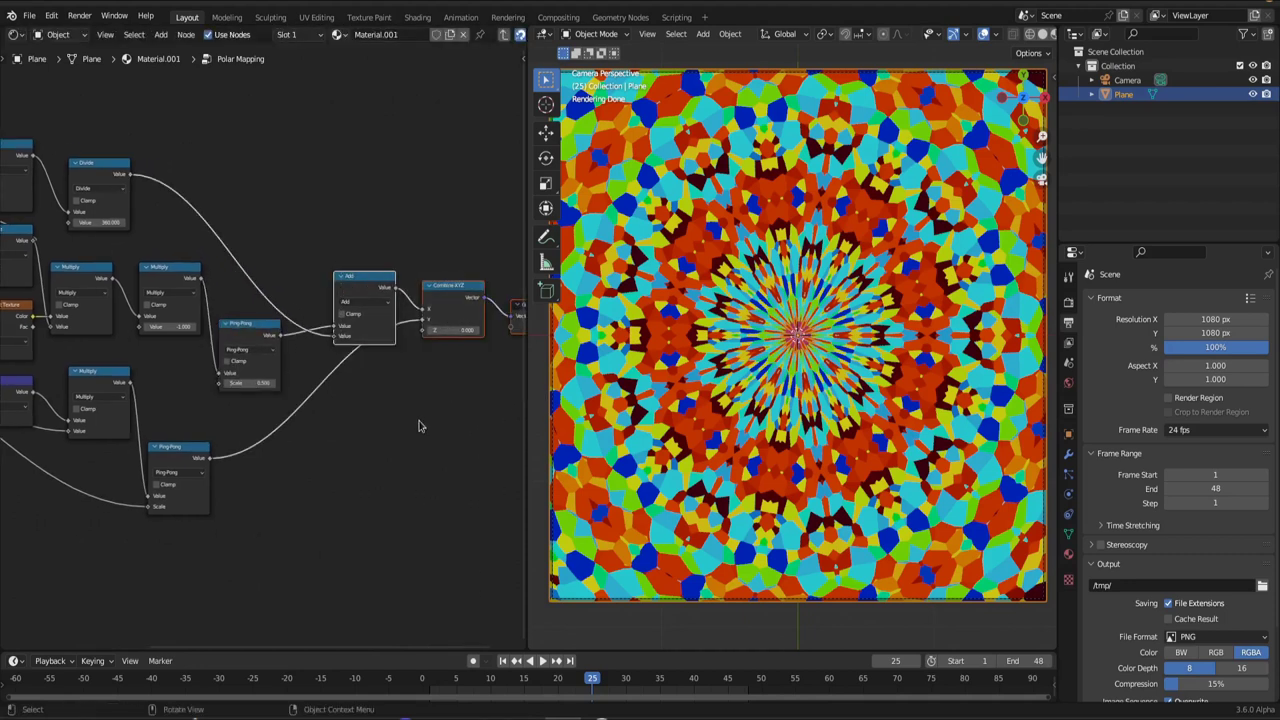
key("g")
left_click(371, 367)
Insert Mix nodes blending each branch's Multiply and Ping-Pong outputs into Add and Combine XYZ, and set the lower Mix factor to 0.
middle_click_drag(323, 363, 384, 369)
key("shift+a")
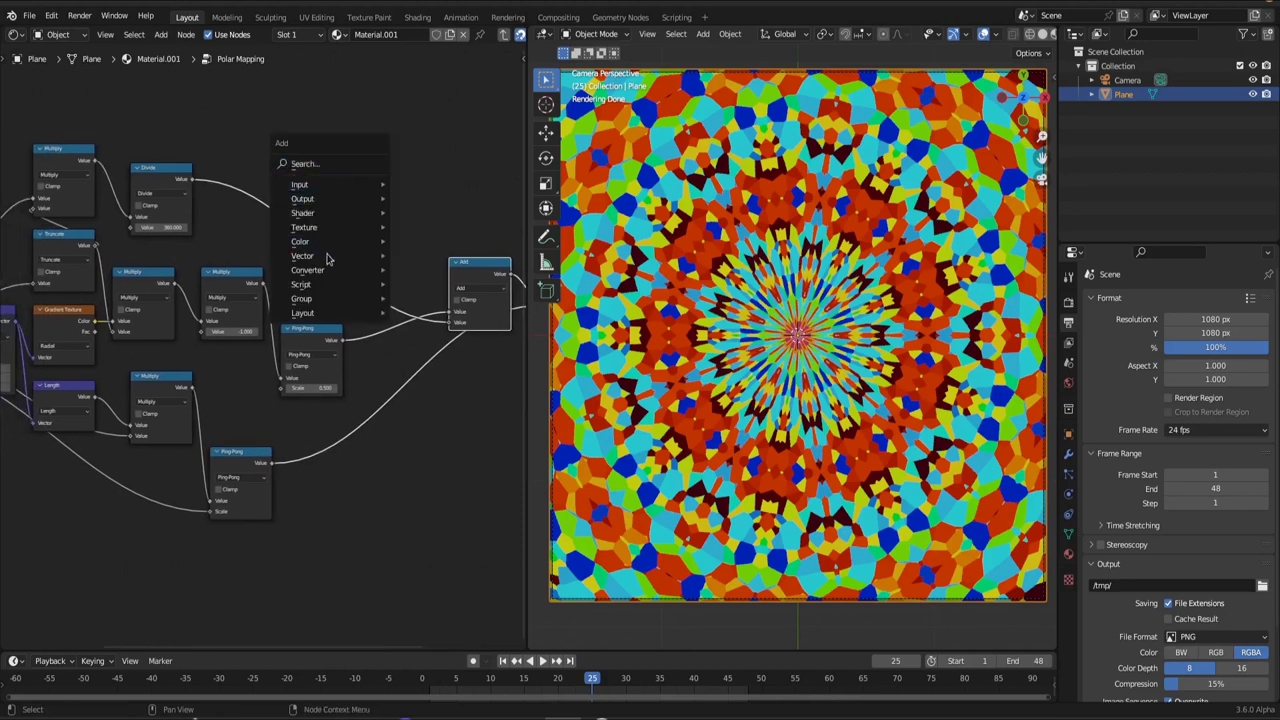
mouse_move(327, 257)
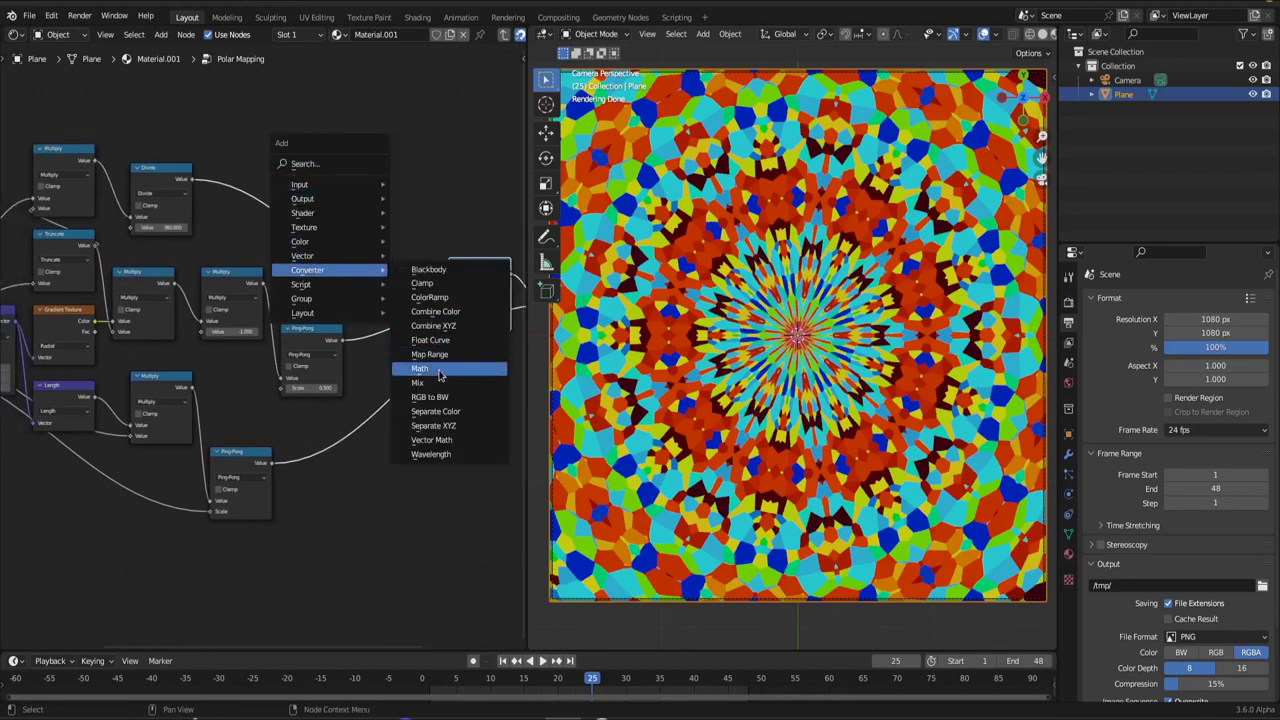
left_click(434, 386)
left_click(382, 190)
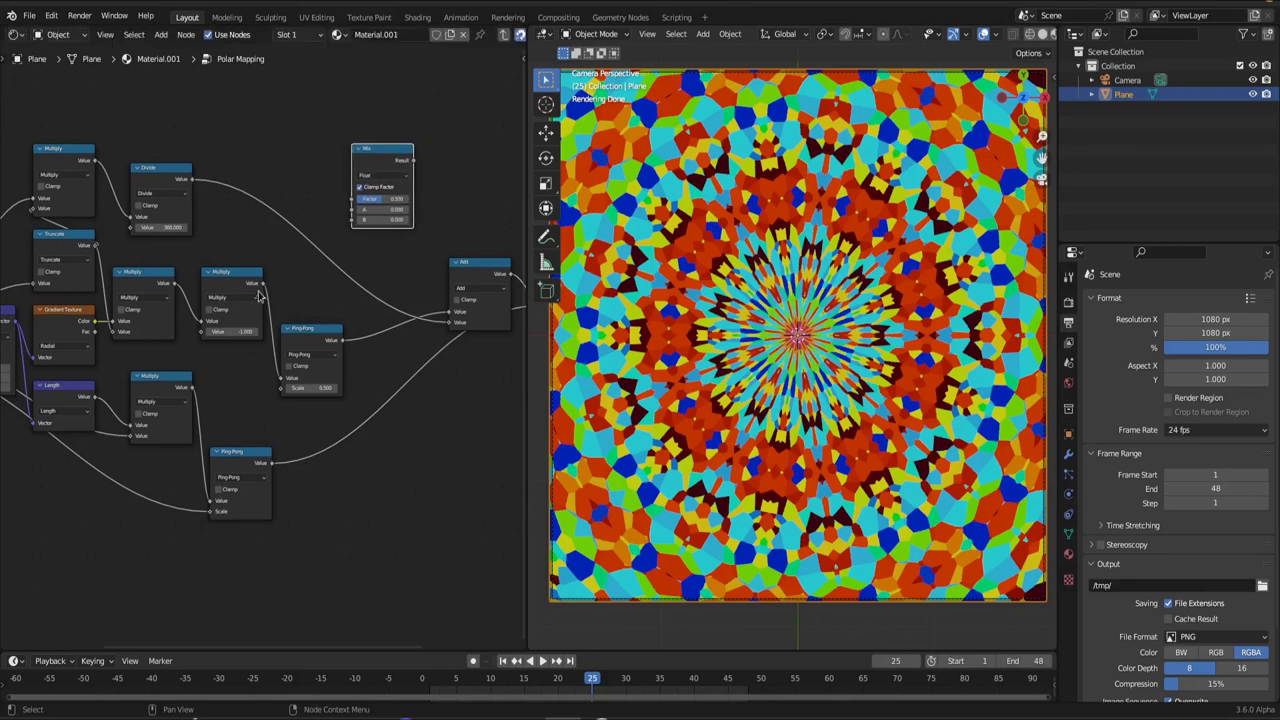
left_click_drag(264, 285, 354, 220)
left_click_drag(414, 162, 455, 318)
left_click_drag(455, 318, 455, 316)
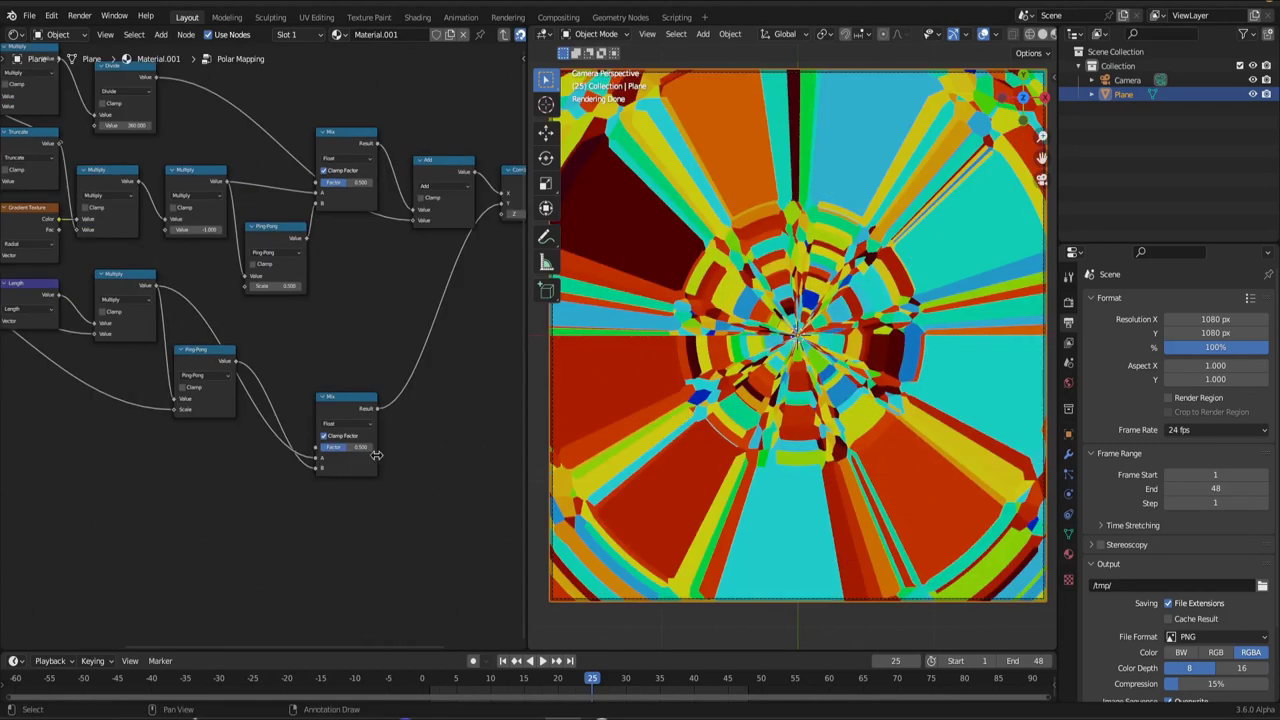
left_click_drag(347, 454, 315, 454)
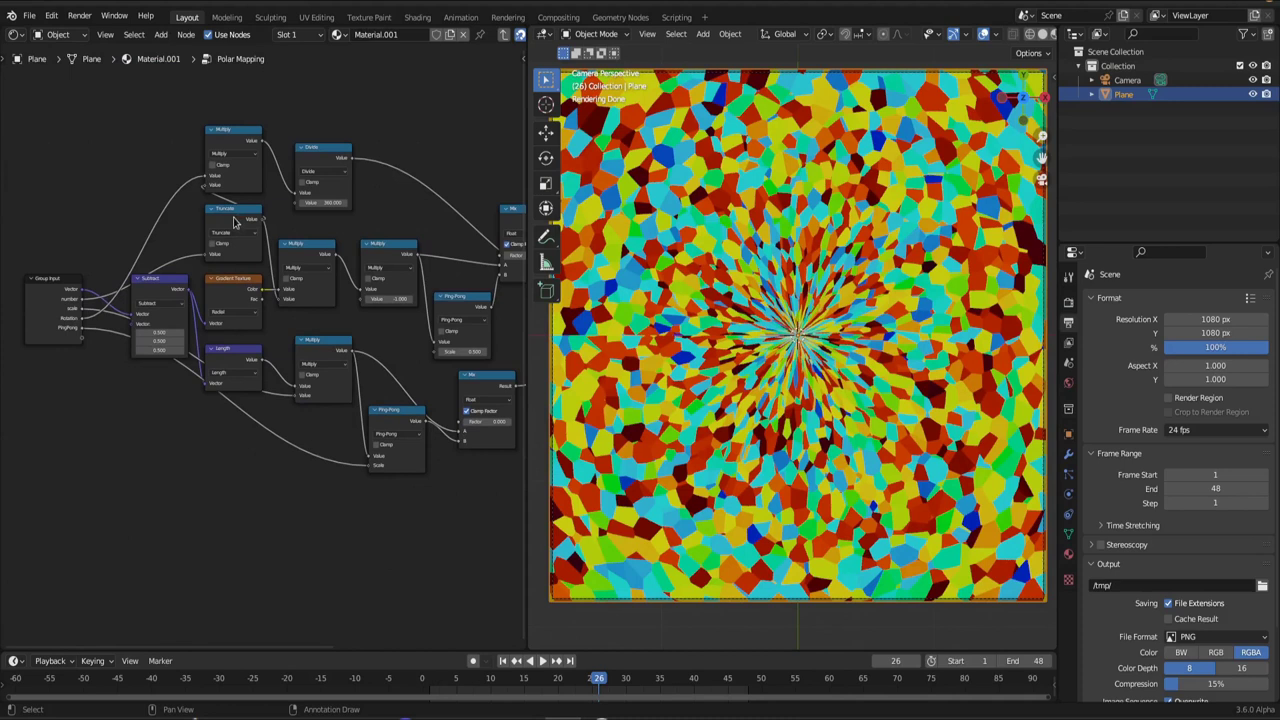
Duplicate the Truncate node, feed it from a new Group Input socket, and connect it to the lower Mix node's Factor.
left_click(234, 221)
key("shift+d")
left_click(267, 490)
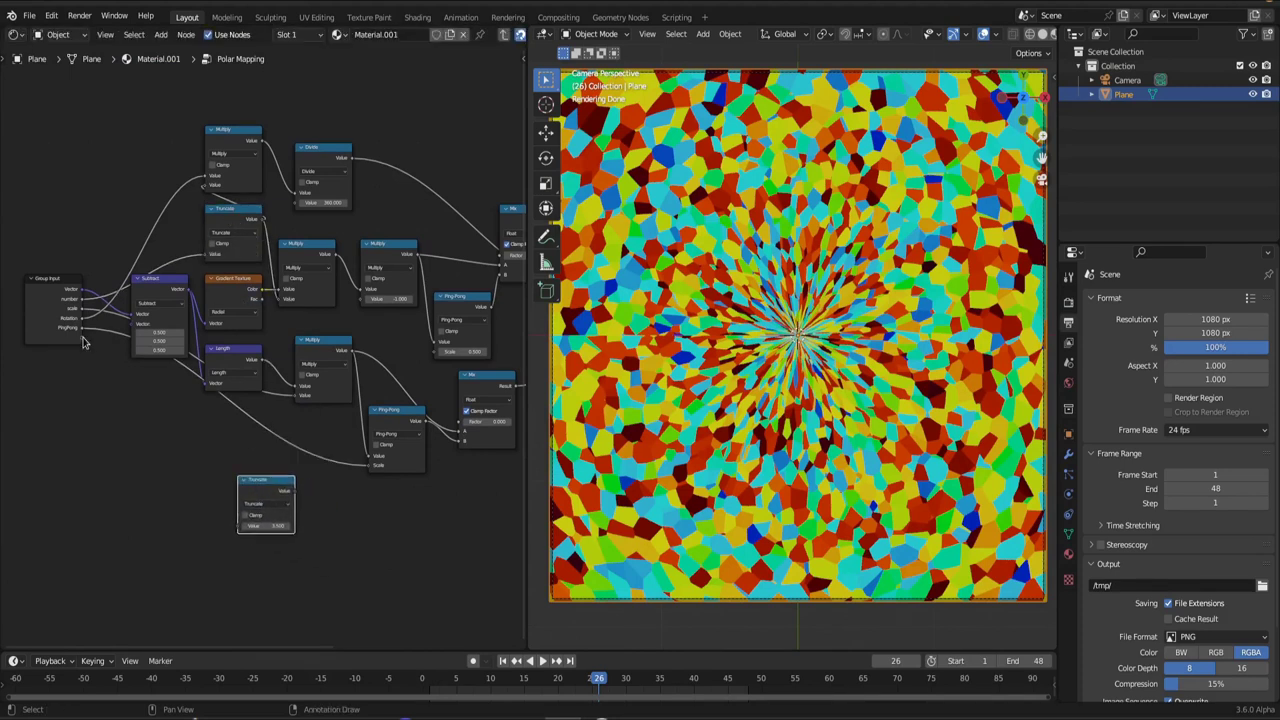
left_click_drag(83, 339, 247, 526)
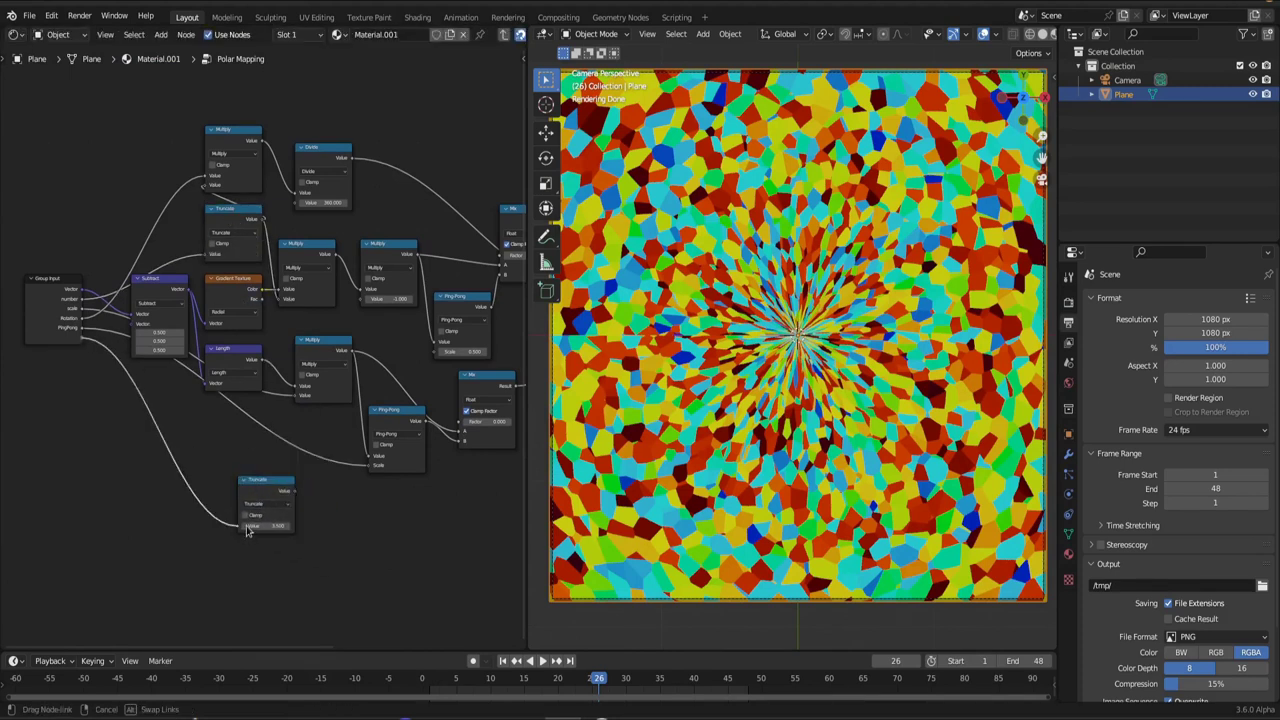
left_click_drag(295, 492, 461, 425)
Name the new group input PPY-Switch and give it a default of 0, a minimum of 0 and a maximum of 1.
key("n")
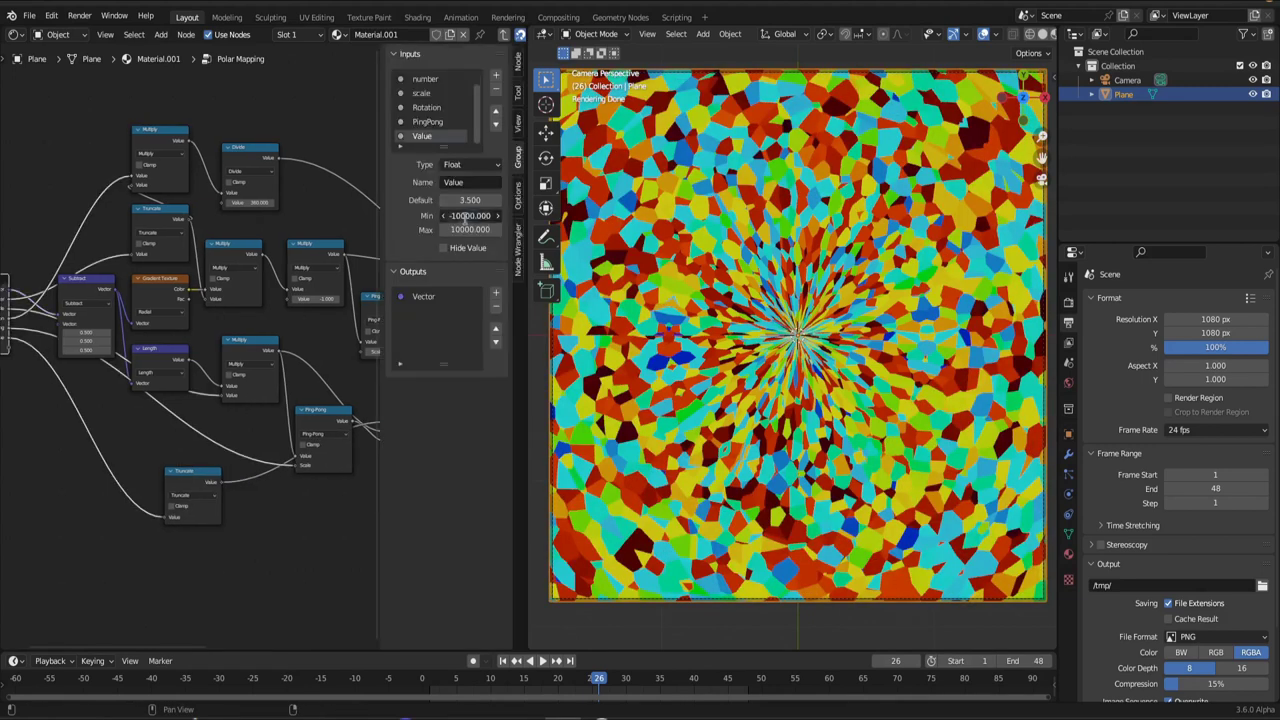
key("Tab")
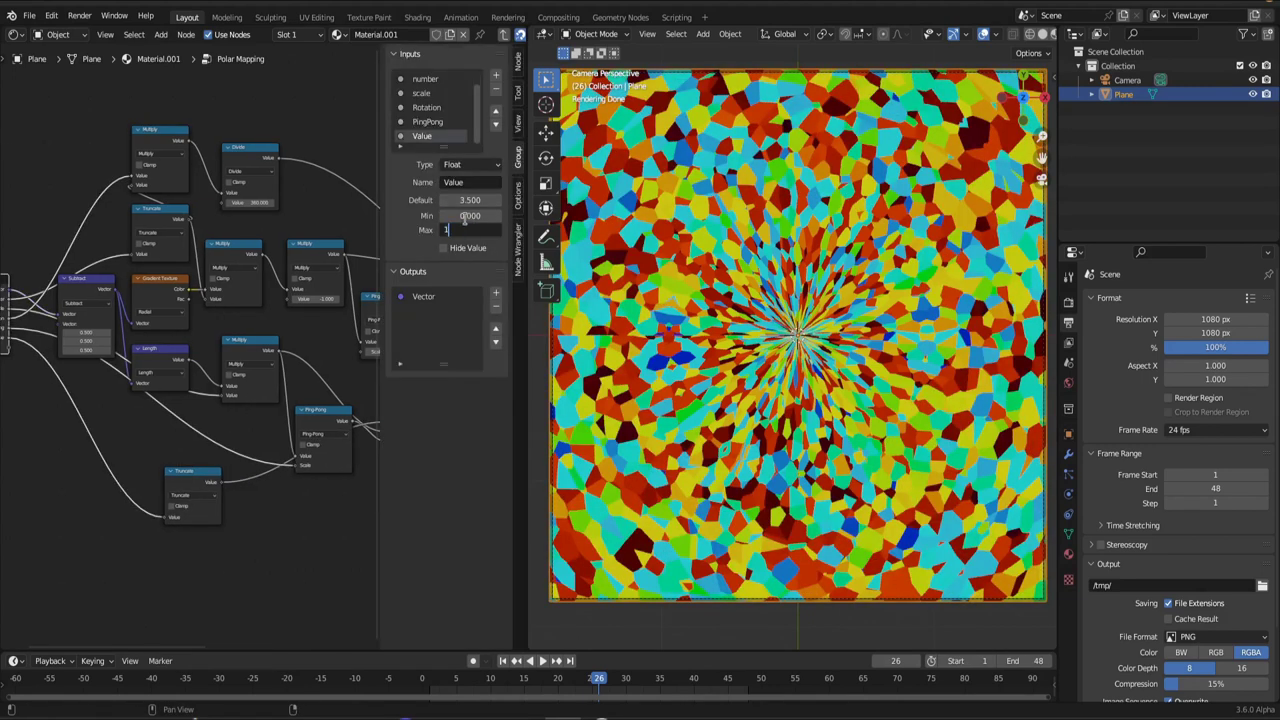
type("1")
key("Return")
left_click(471, 201)
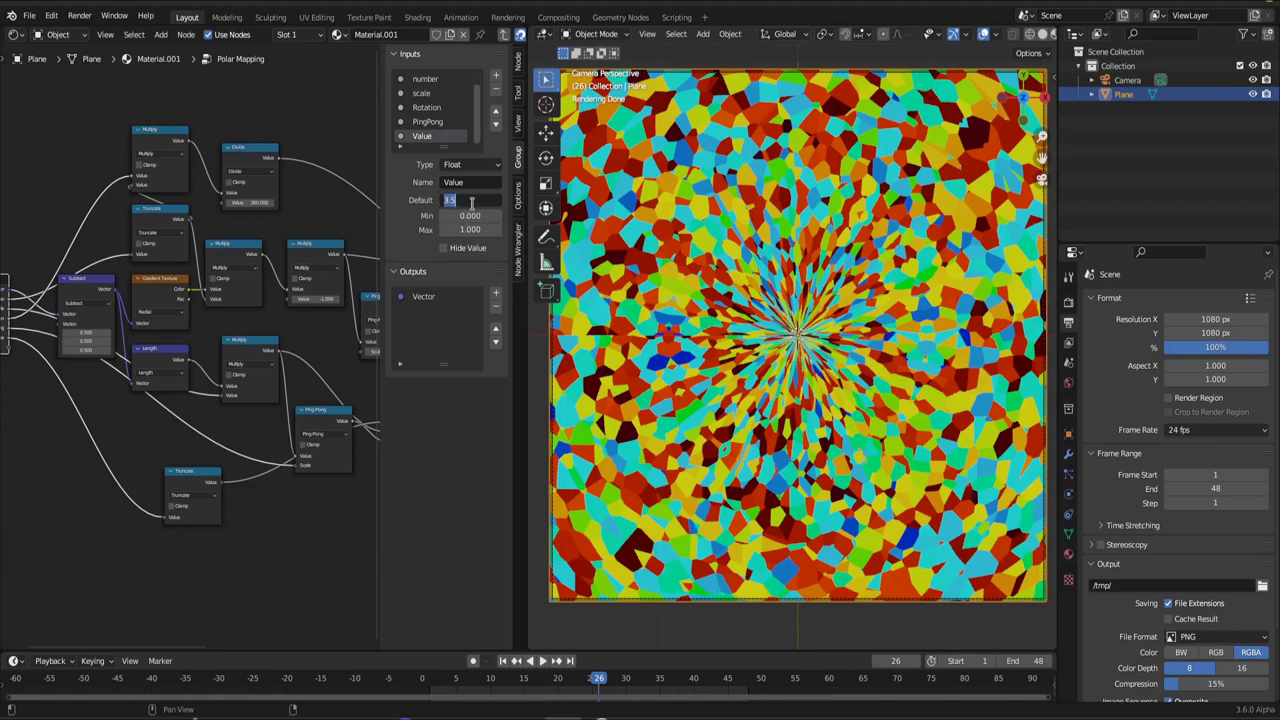
key("Return")
left_click(474, 182)
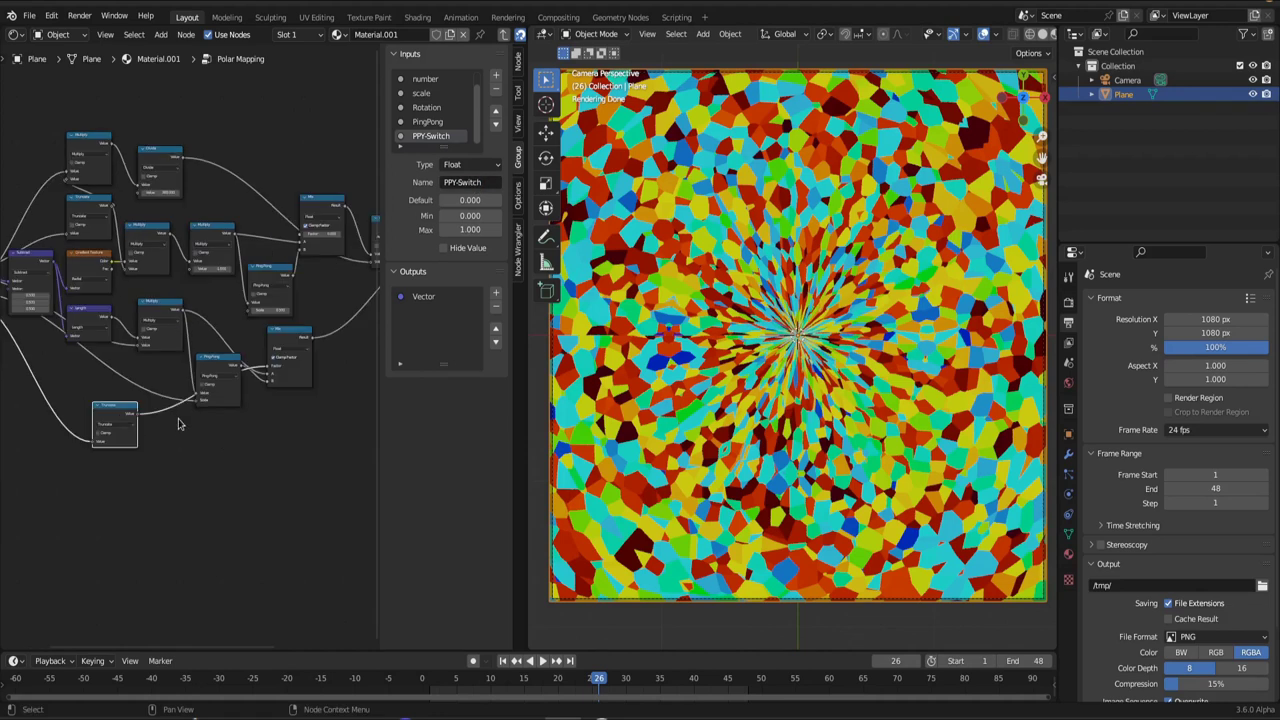
Place another Truncate copy above the upper branch, linking a new Group Input socket through it to the upper Mix node's Factor.
key("shift+d")
left_click(309, 125)
left_click_drag(268, 116, 301, 235)
middle_click_drag(222, 150, 295, 189)
left_click_drag(296, 183, 45, 347)
left_click_drag(45, 347, 43, 347)
Name the newest group input PPX-Switch with a 0 to 1 range, and set PPY-Switch to 0 on the Polar Mapping node.
double_click(426, 136)
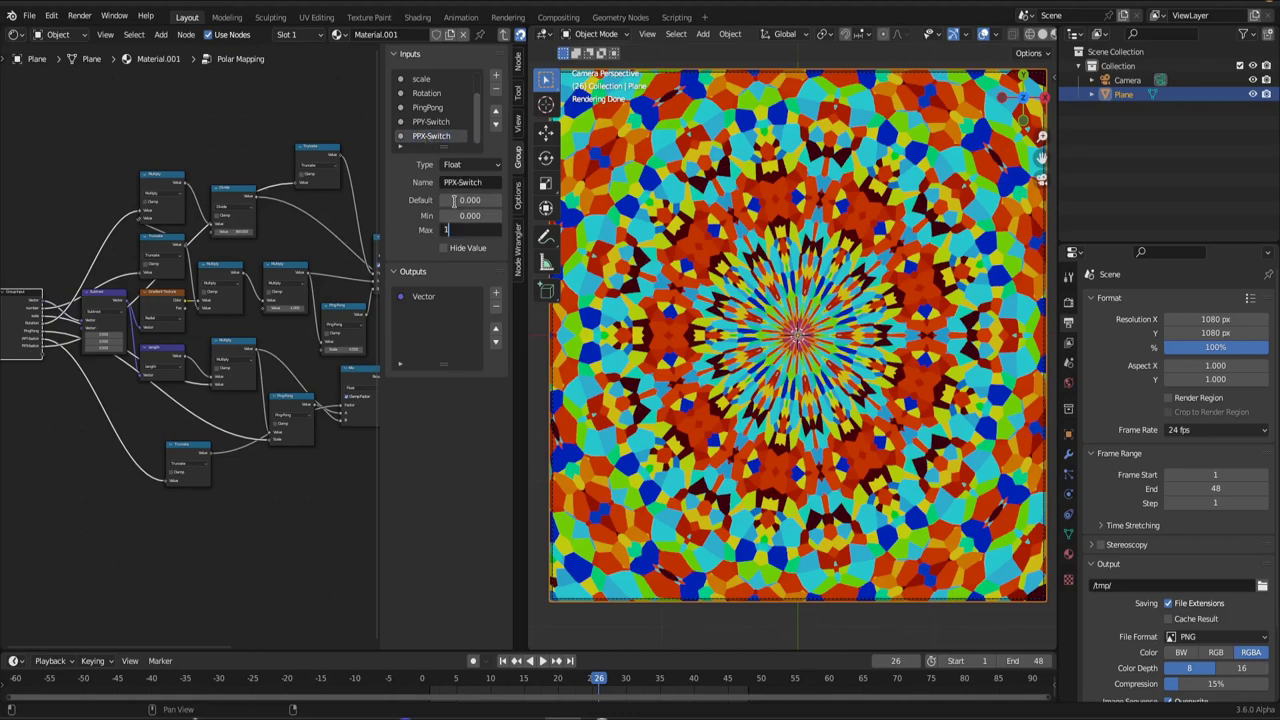
key("Tab")
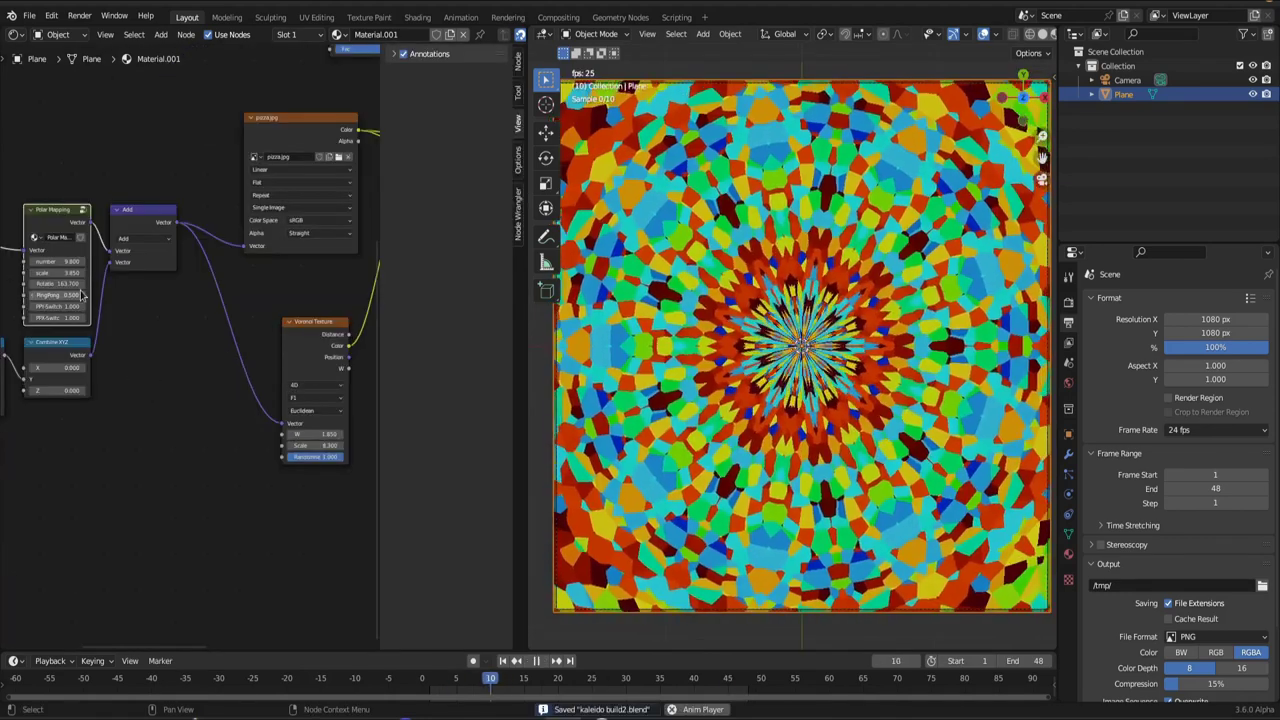
left_click_drag(60, 306, 42, 306)
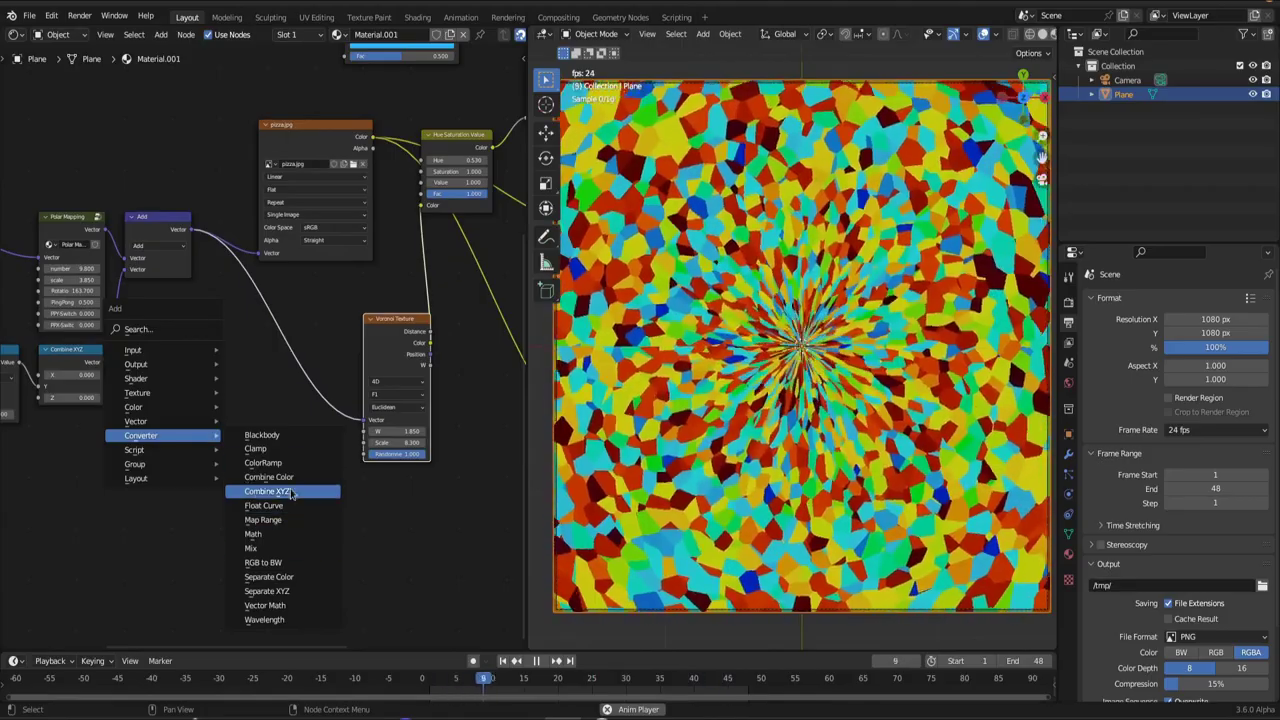
Insert linked Separate XYZ and Combine XYZ nodes between the vector Add node and the Voronoi Texture's Vector input.
left_click(288, 490)
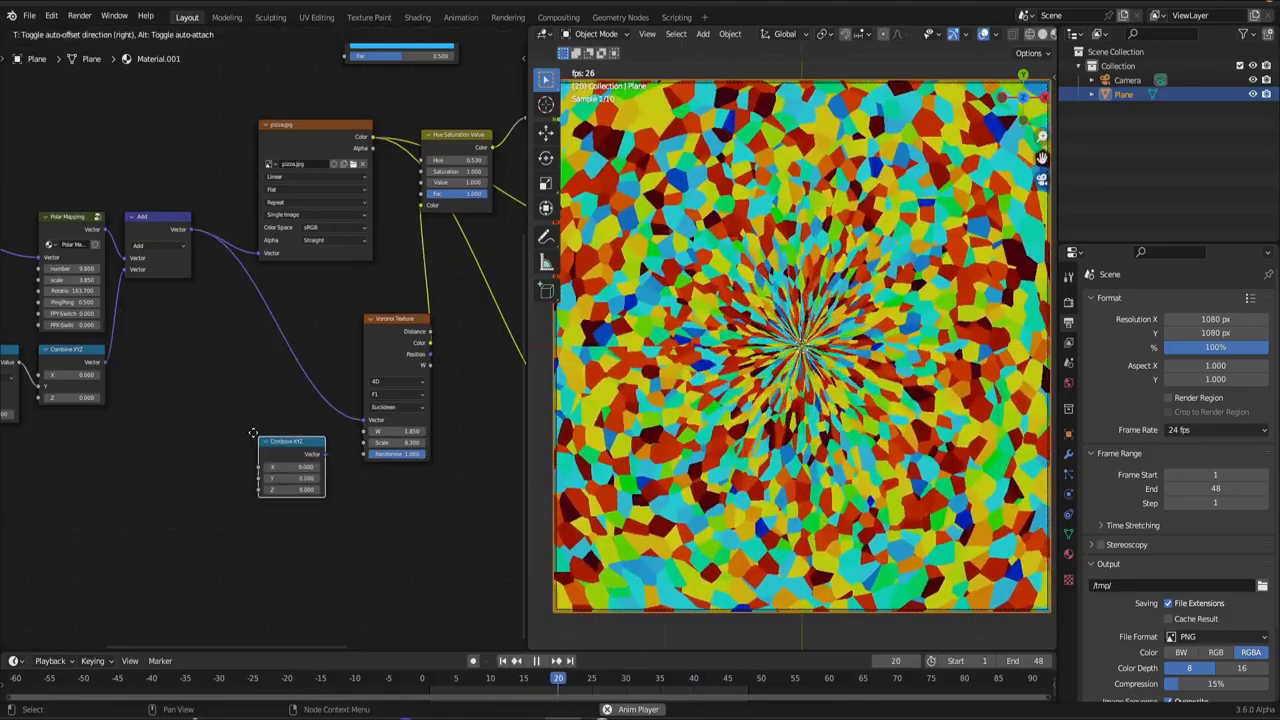
left_click(244, 433)
left_click(160, 446)
key("shift+a")
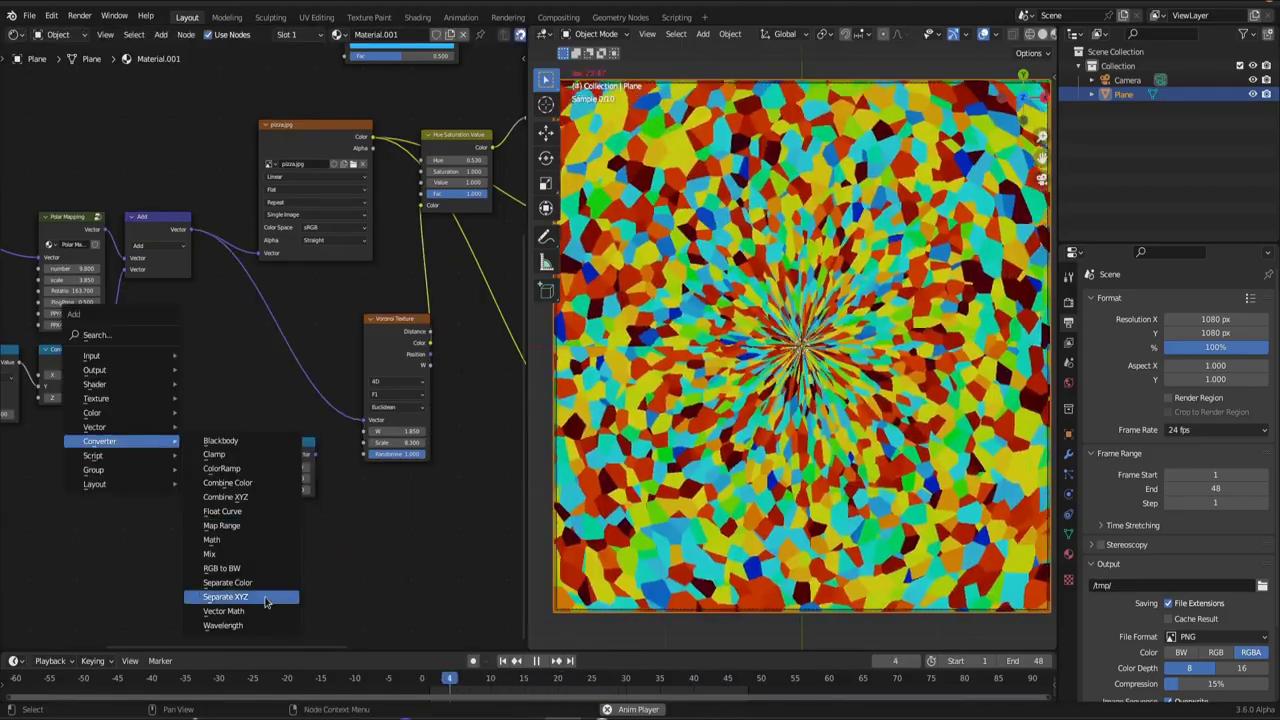
left_click(264, 597)
left_click(138, 450)
right_click_drag(171, 230, 287, 460, "alt")
right_click_drag(171, 480, 388, 423, "alt")
left_click_drag(364, 432, 364, 420)
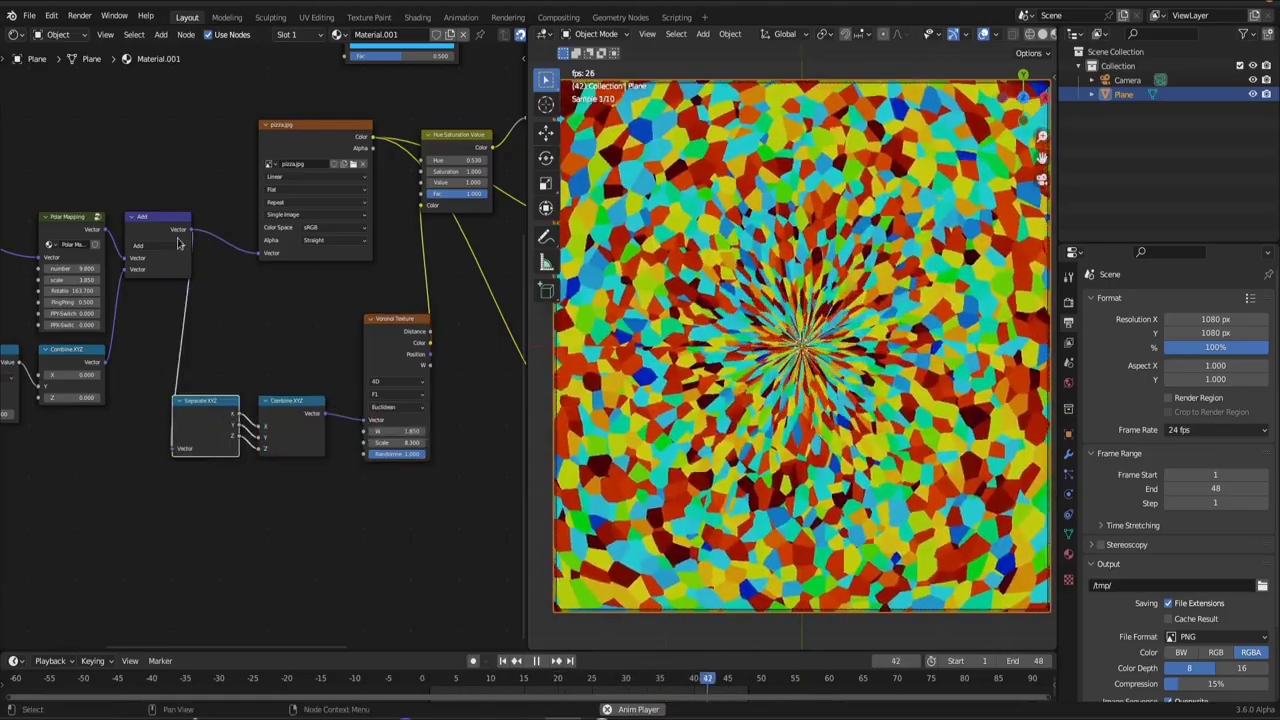
Insert a duplicate of the vector Add node before Separate XYZ and change its operation to Scale.
left_click(167, 229)
key("shift+d")
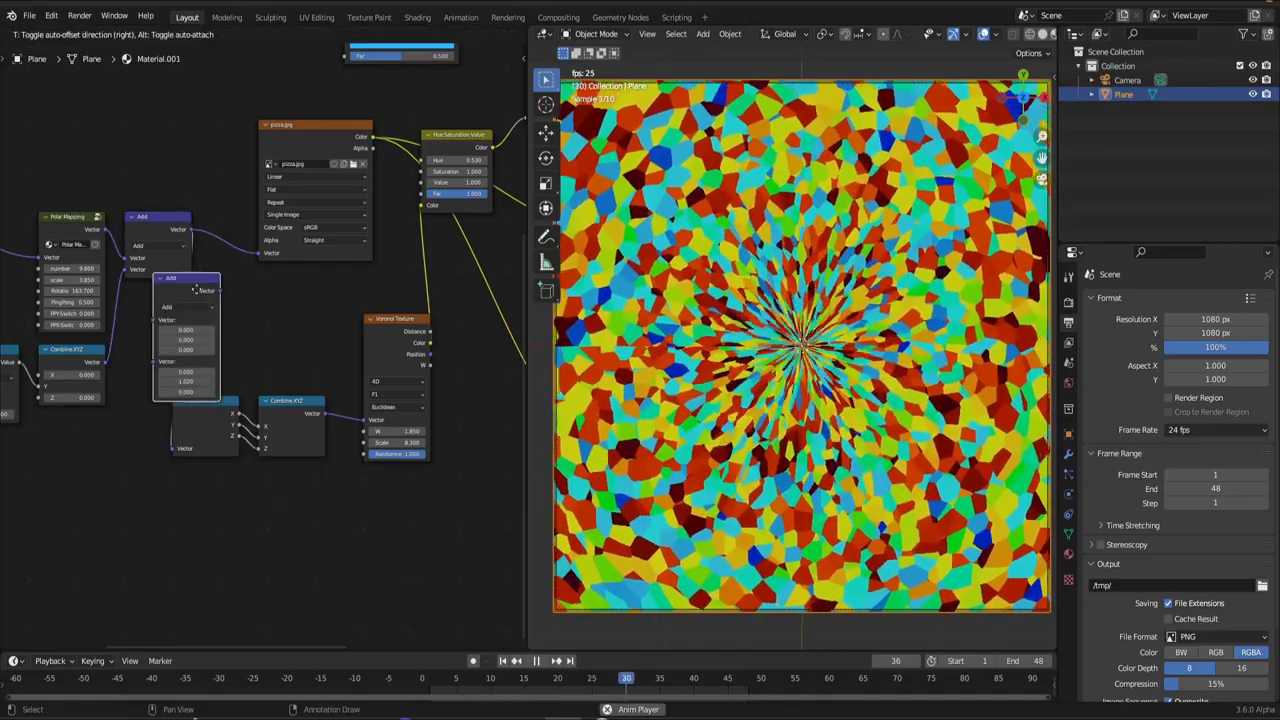
left_click(194, 308)
left_click_drag(273, 306, 216, 421)
left_click(205, 440)
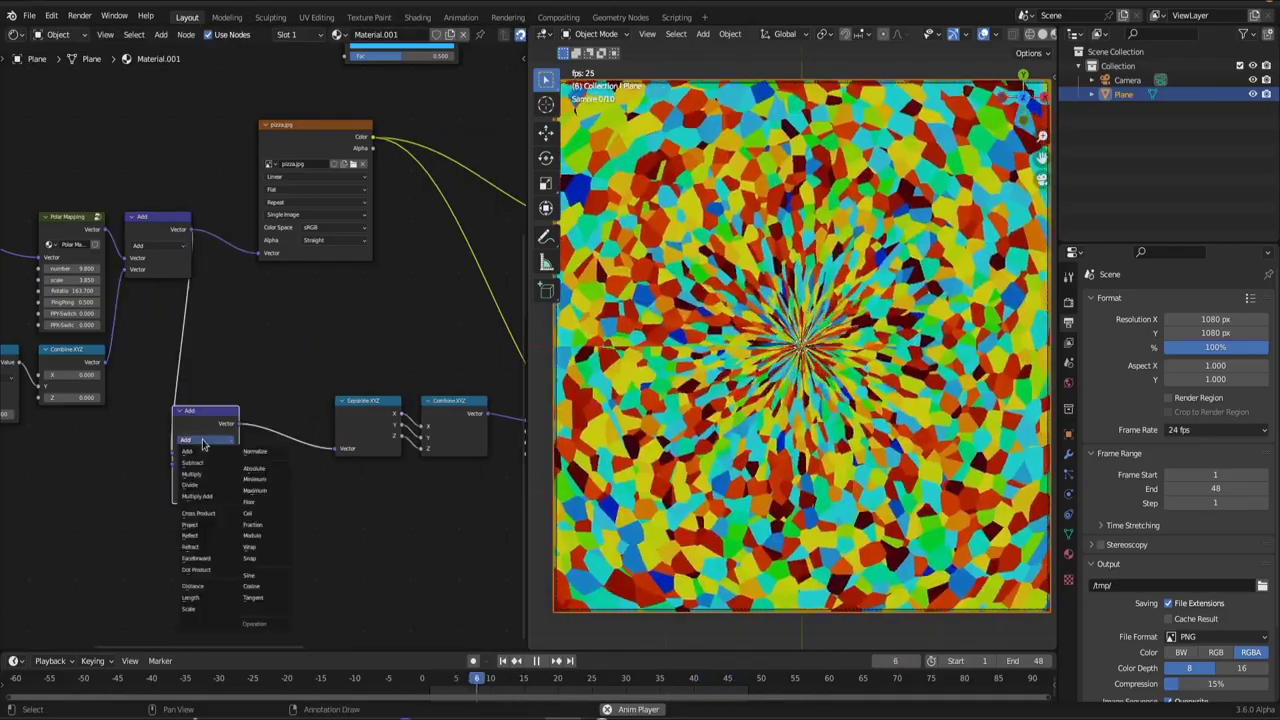
left_click(208, 609)
Duplicate the Multiply math node, change the copy to Truncate, and connect it to the Scale node's Scale input.
scroll(143, 380, "down", 1)
left_click(143, 380)
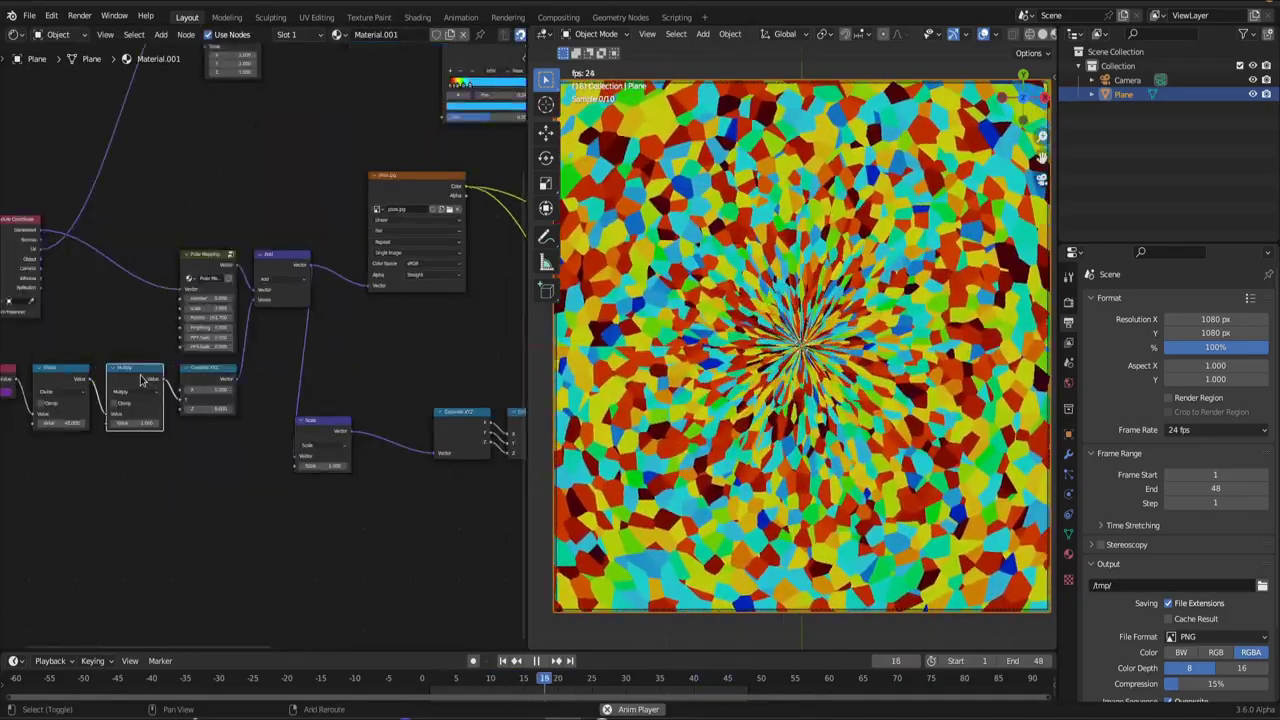
key("shift+d")
left_click(218, 520)
scroll(190, 528, "up", 2)
left_click(190, 528)
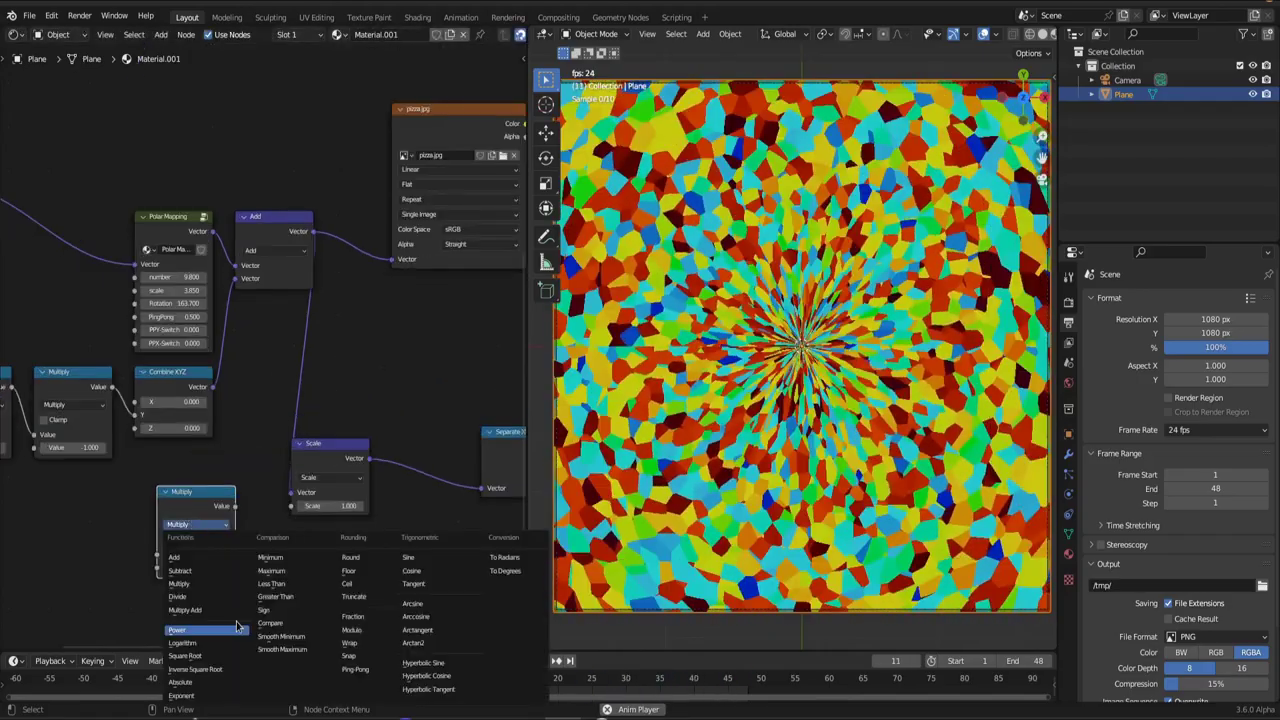
left_click(362, 597)
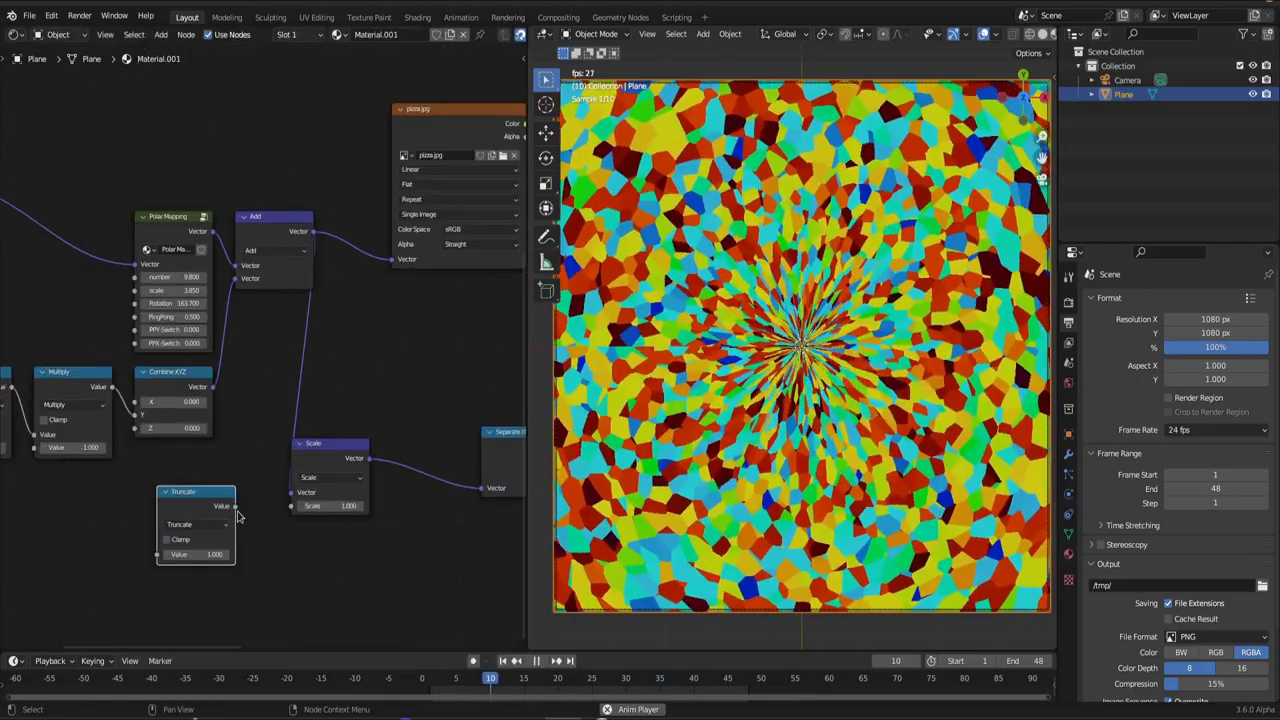
left_click_drag(236, 508, 292, 508)
Insert a second Scale node before Separate XYZ and set its scale to tau.
middle_click_drag(350, 516, 167, 520)
left_click(158, 458)
key("shift+d")
left_click(280, 460)
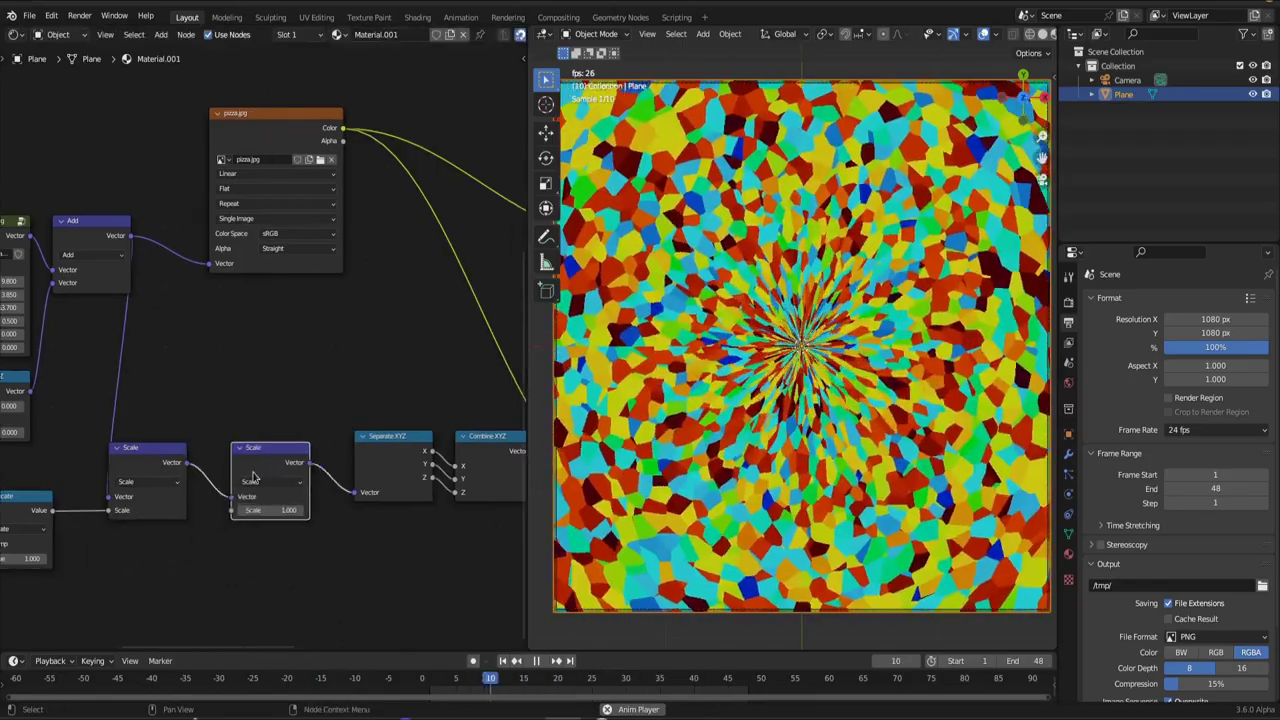
left_click(260, 511)
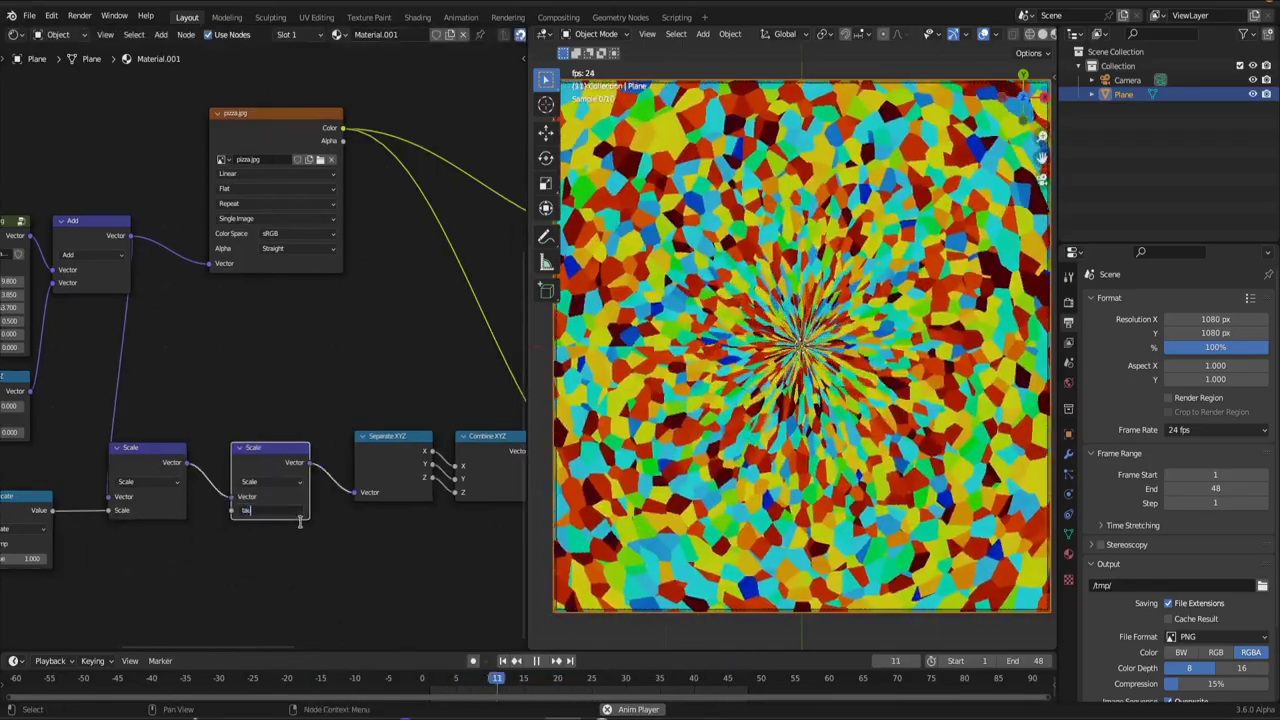
key("Return")
Tuck the Separate XYZ node beneath the second Scale node to make room before Combine XYZ.
scroll(454, 590, "down", 3)
middle_click_drag(454, 590, 305, 532)
left_click_drag(263, 436, 164, 508)
left_click_drag(338, 422, 338, 489)
Insert a copy of the Truncate node between the X sockets of Separate XYZ and Combine XYZ, and set it to Sine.
middle_click_drag(318, 480, 442, 381)
left_click_drag(91, 366, 392, 365)
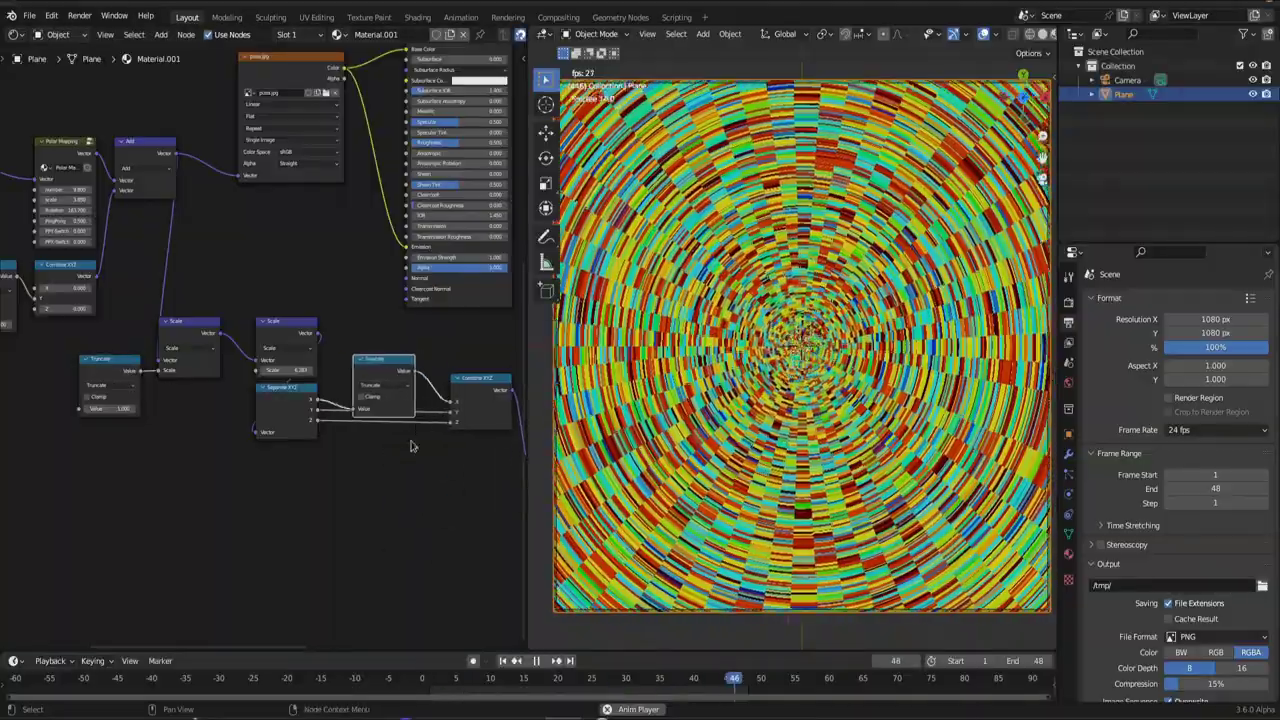
scroll(323, 410, "up", 1)
left_click(322, 403)
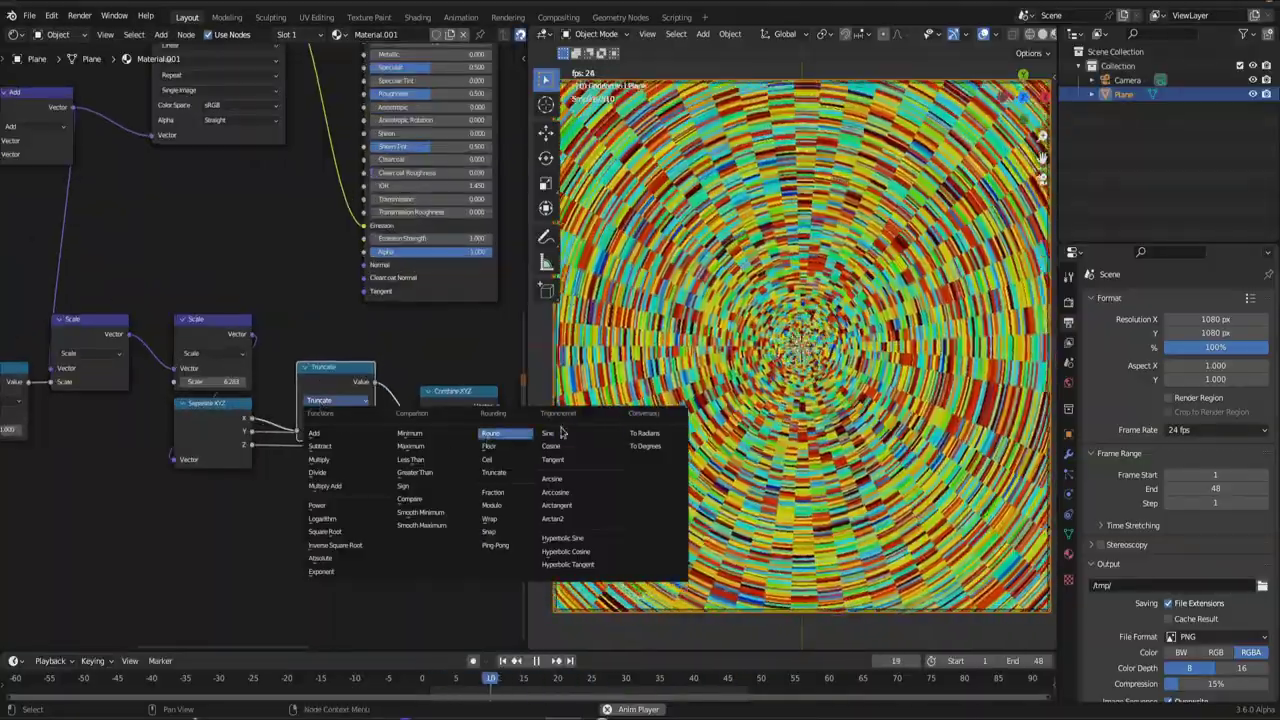
left_click(562, 432)
Duplicate the Sine node as Cosine, fed by Separate XYZ's X output, and connect it to Combine XYZ's Y input.
key("shift+d")
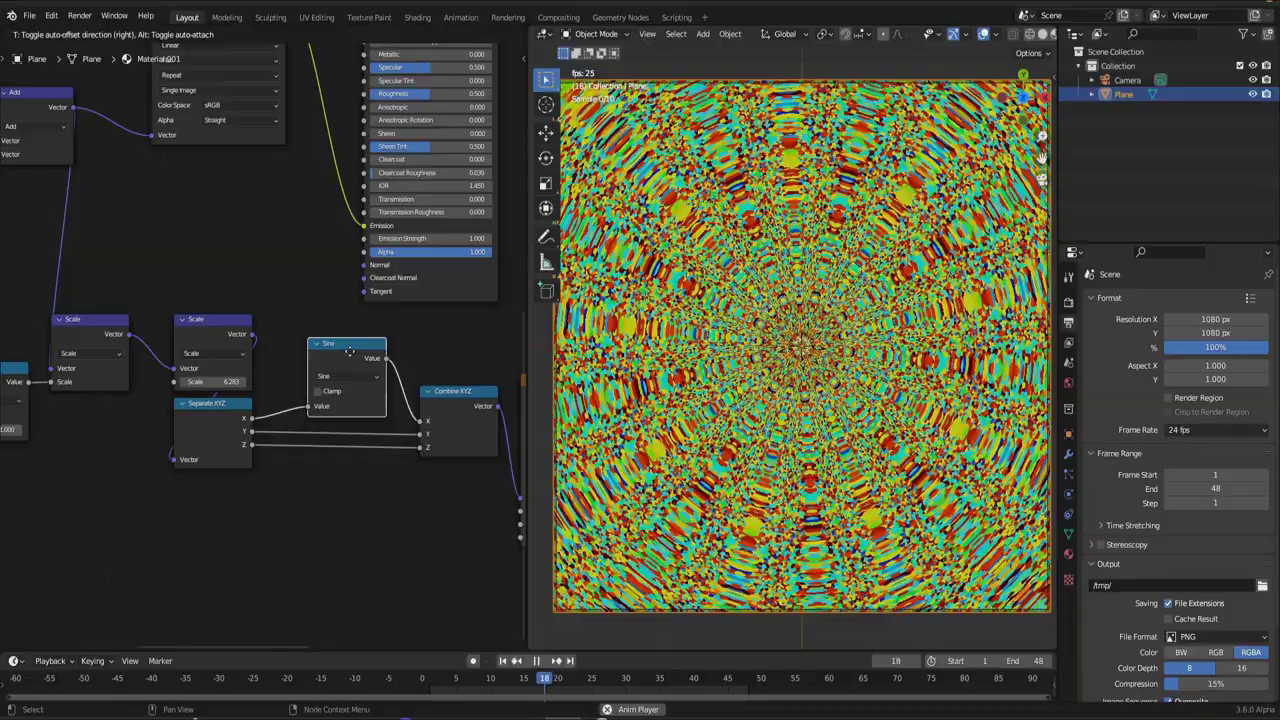
left_click(349, 518)
left_click(345, 496)
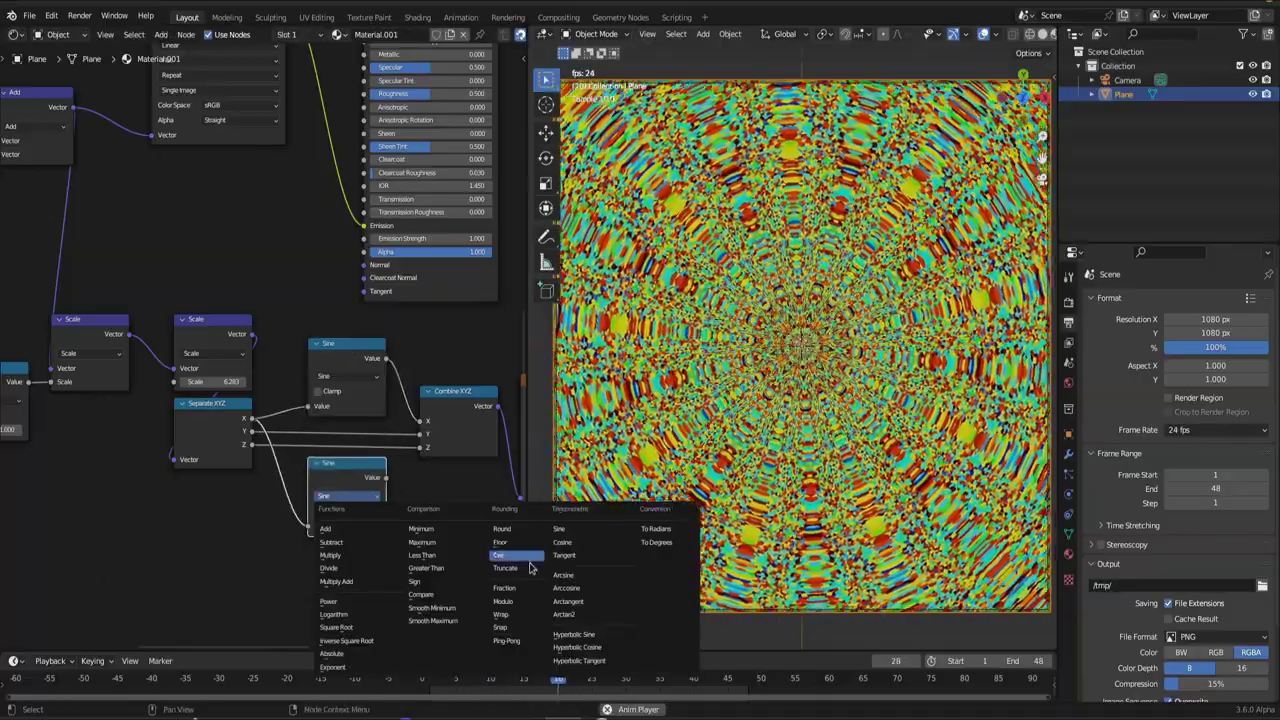
left_click(583, 546)
left_click_drag(385, 477, 363, 422)
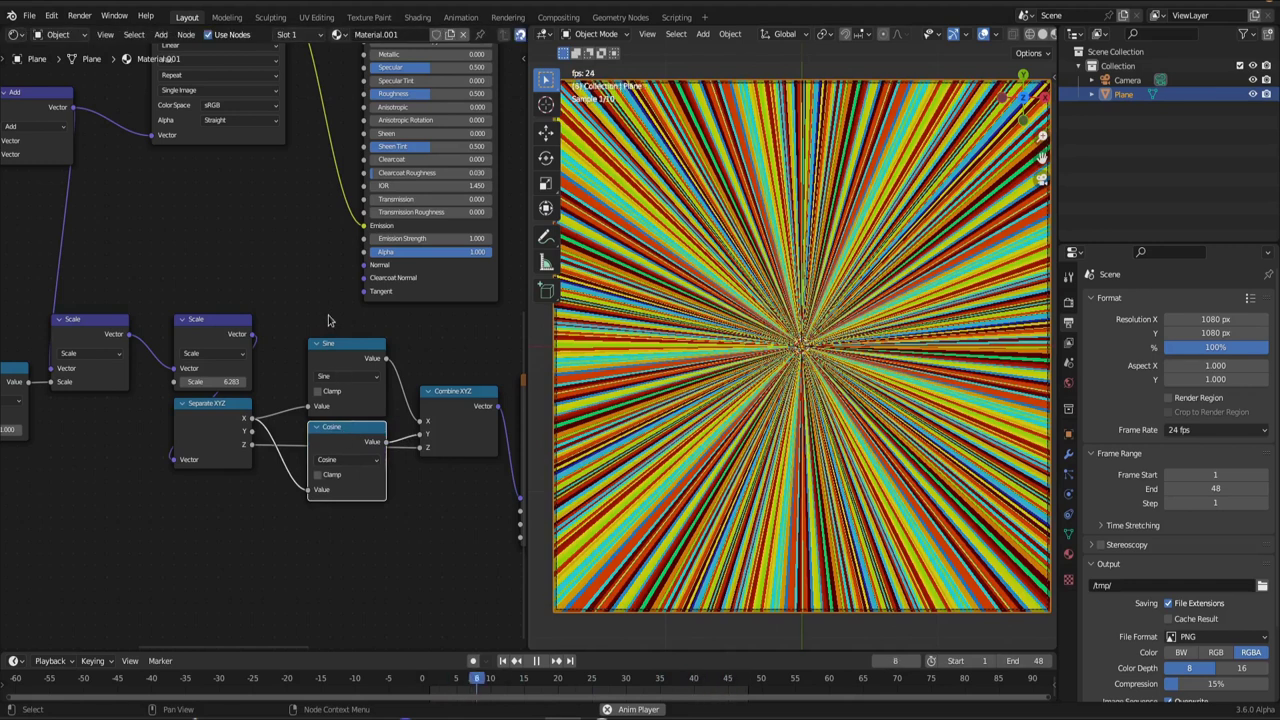
Duplicate the Sine and Cosine pair below the originals and feed both copies from Separate XYZ's Y output.
left_click_drag(329, 320, 310, 478)
key("shift+d")
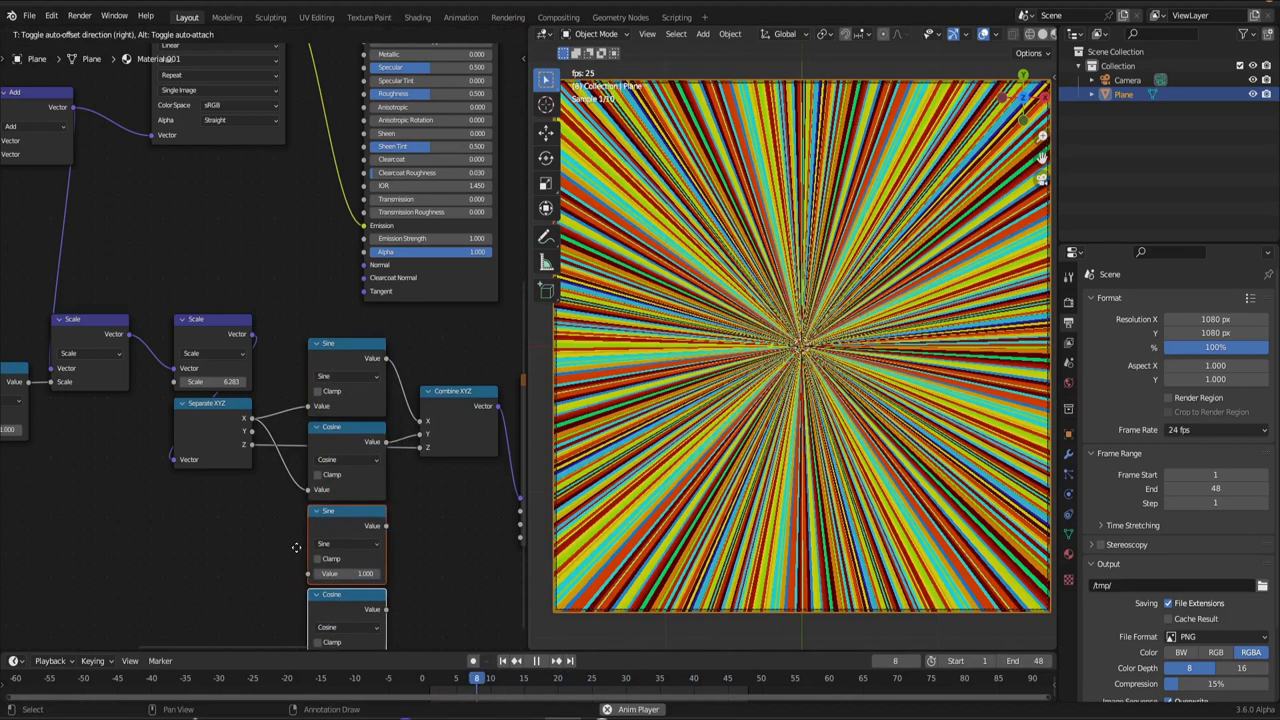
left_click(320, 645)
left_click_drag(252, 431, 319, 573)
middle_click_drag(319, 573, 292, 455)
left_click_drag(216, 329, 285, 541)
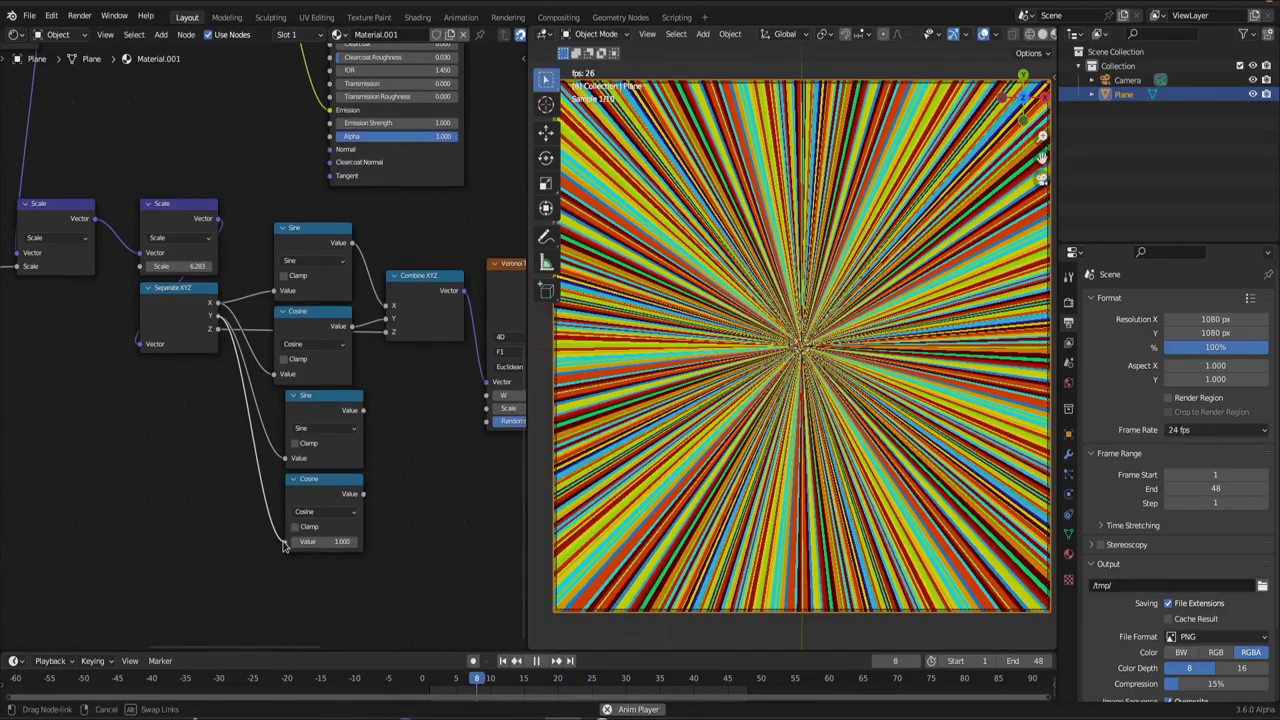
Connect the lower Sine node to Combine XYZ's Z input and the lower Cosine node to the Voronoi Texture's W input.
middle_click_drag(371, 461, 274, 455)
left_click_drag(266, 436, 290, 357)
left_click_drag(266, 519, 404, 425)
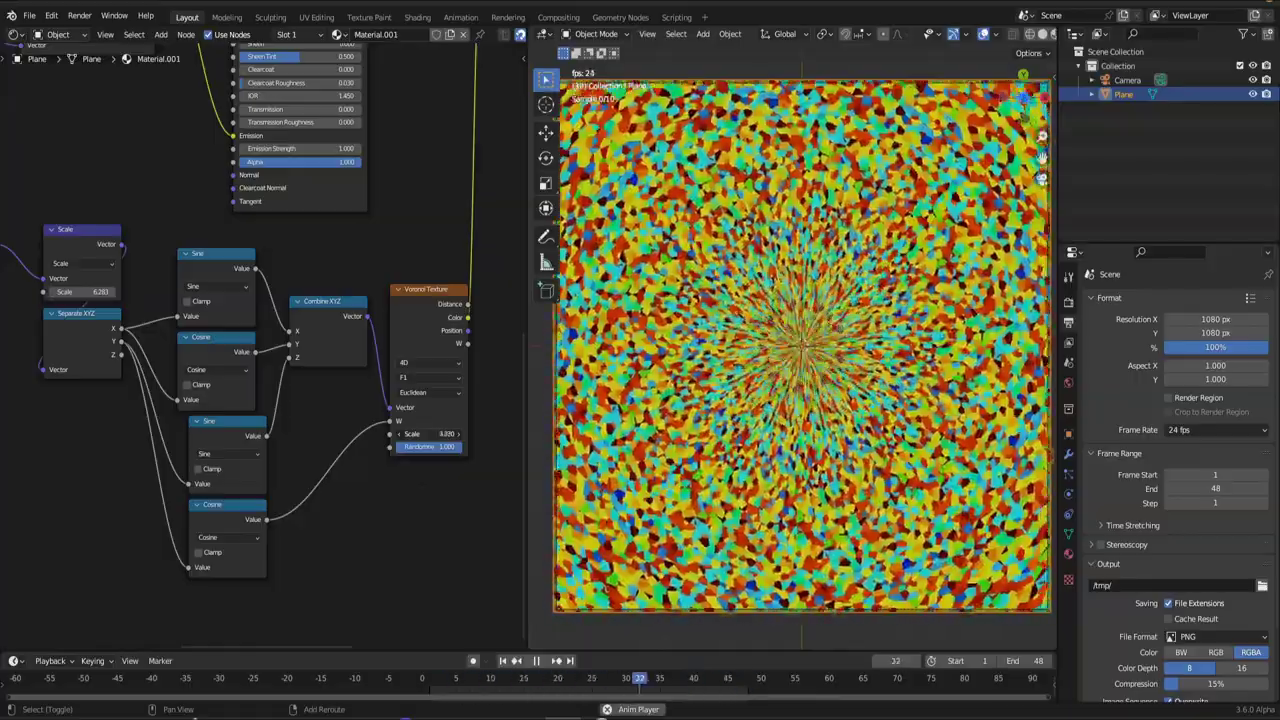
Lower the Voronoi Texture's Scale to about 0.86 and the Polar Mapping node's scale to 3.010.
mouse_move(428, 434)
left_mouse_down()
mouse_move(413, 434)
mouse_move(426, 433)
left_mouse_up()
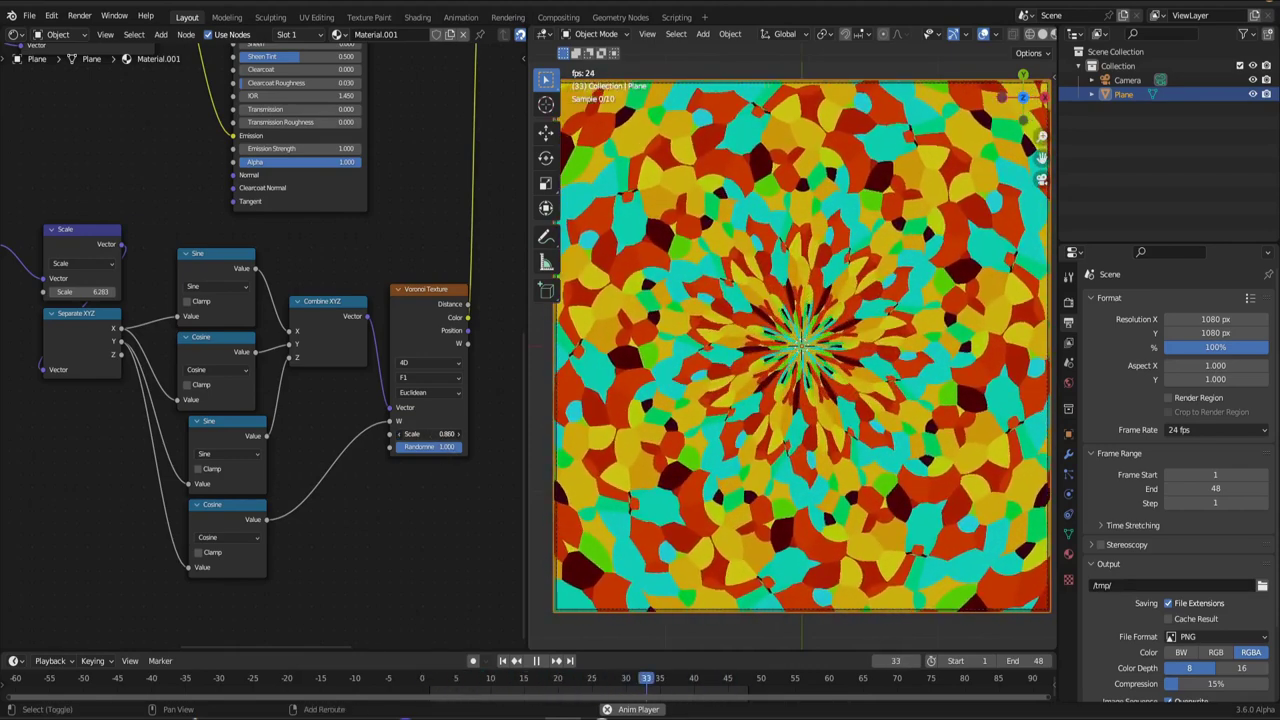
left_click_drag(429, 434, 429, 434, "shift")
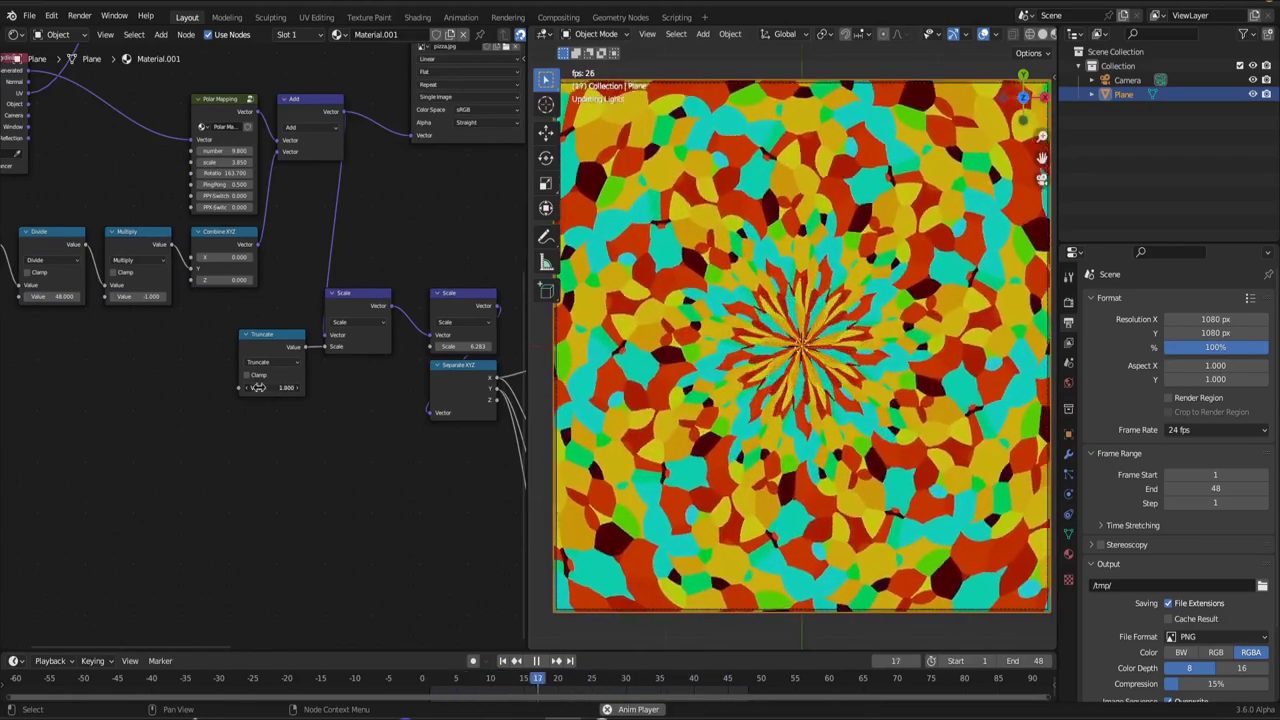
middle_click_drag(108, 128, 245, 167)
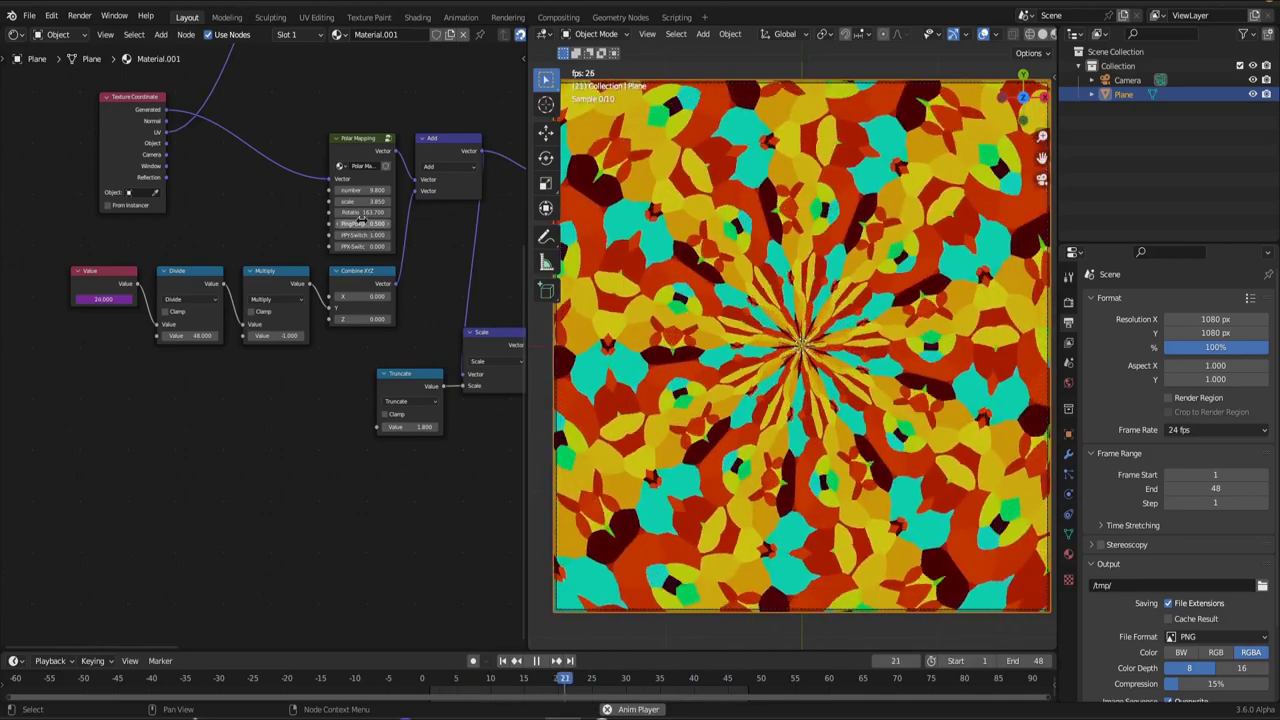
left_click_drag(358, 202, 275, 202, "shift")
Fine-tune the Voronoi Texture's Scale downward for larger cells in the kaleidoscope.
middle_click_drag(404, 268, 180, 193)
scroll(285, 256, "down", 5)
scroll(353, 307, "up", 5)
left_click_drag(475, 393, 459, 393, "shift")
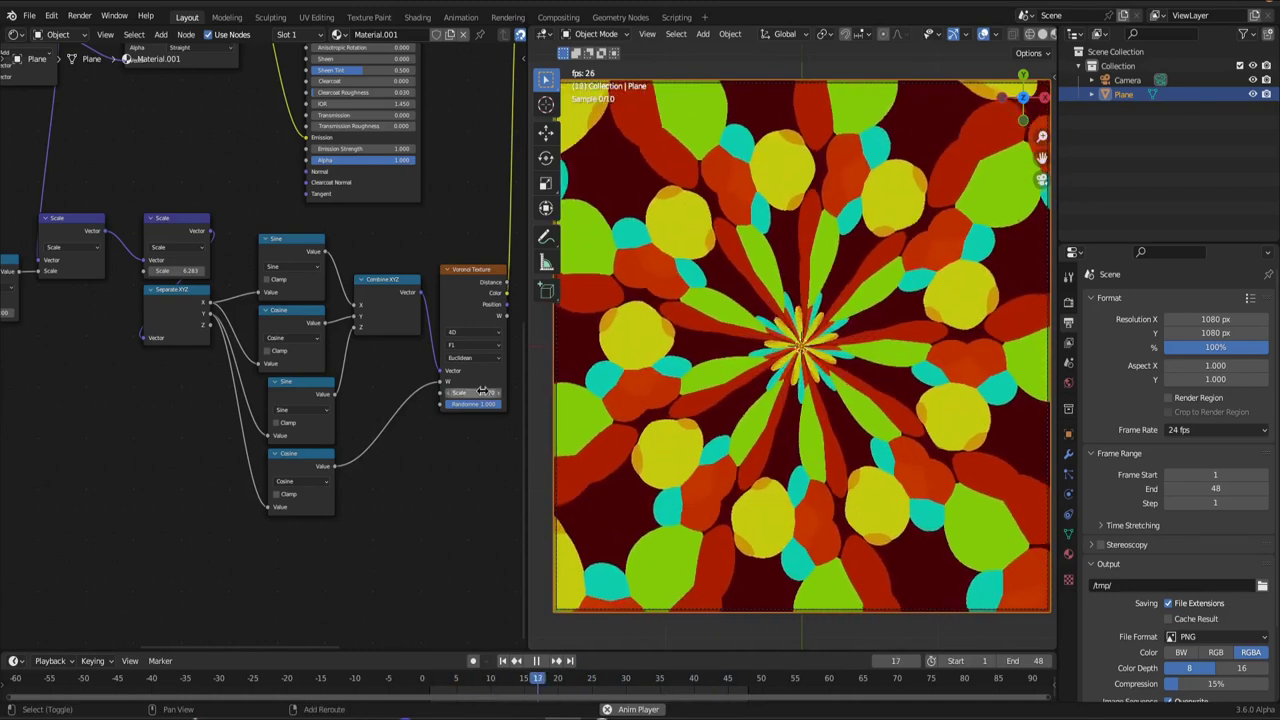
left_click_drag(482, 391, 484, 391)
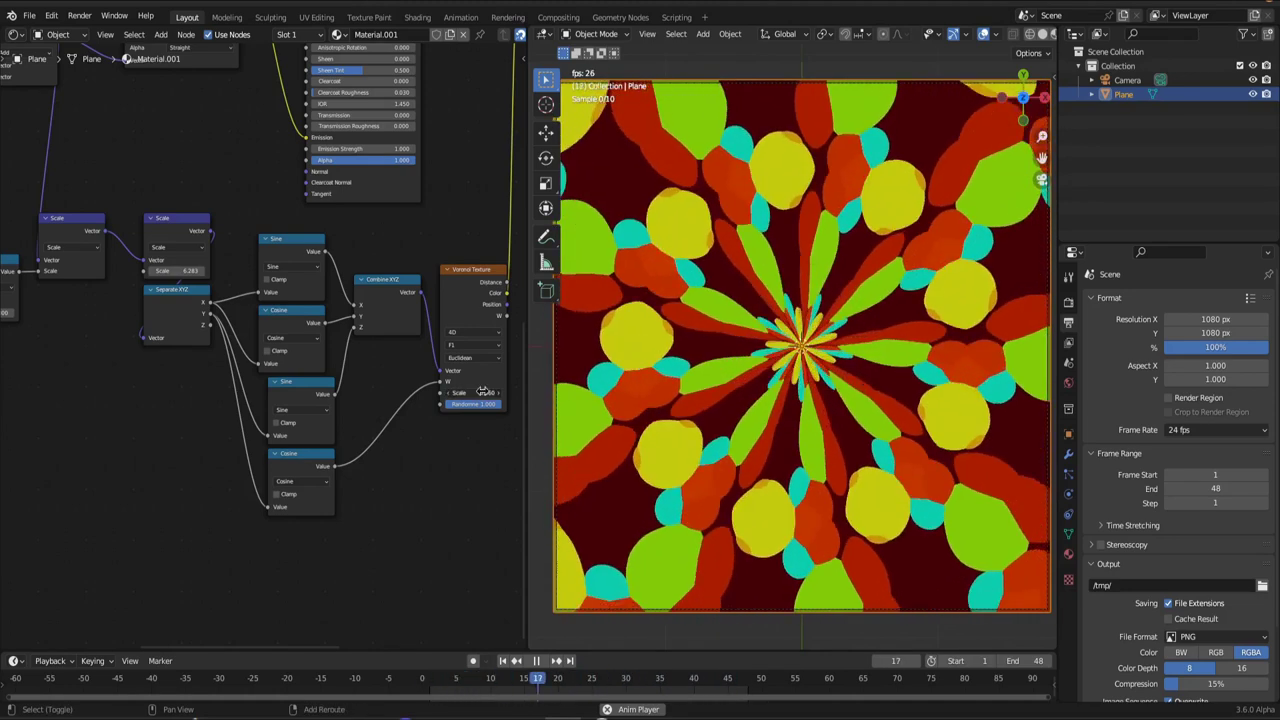
Adjust the Rotation value on the Polar Mapping node.
middle_click_drag(259, 376, 329, 391)
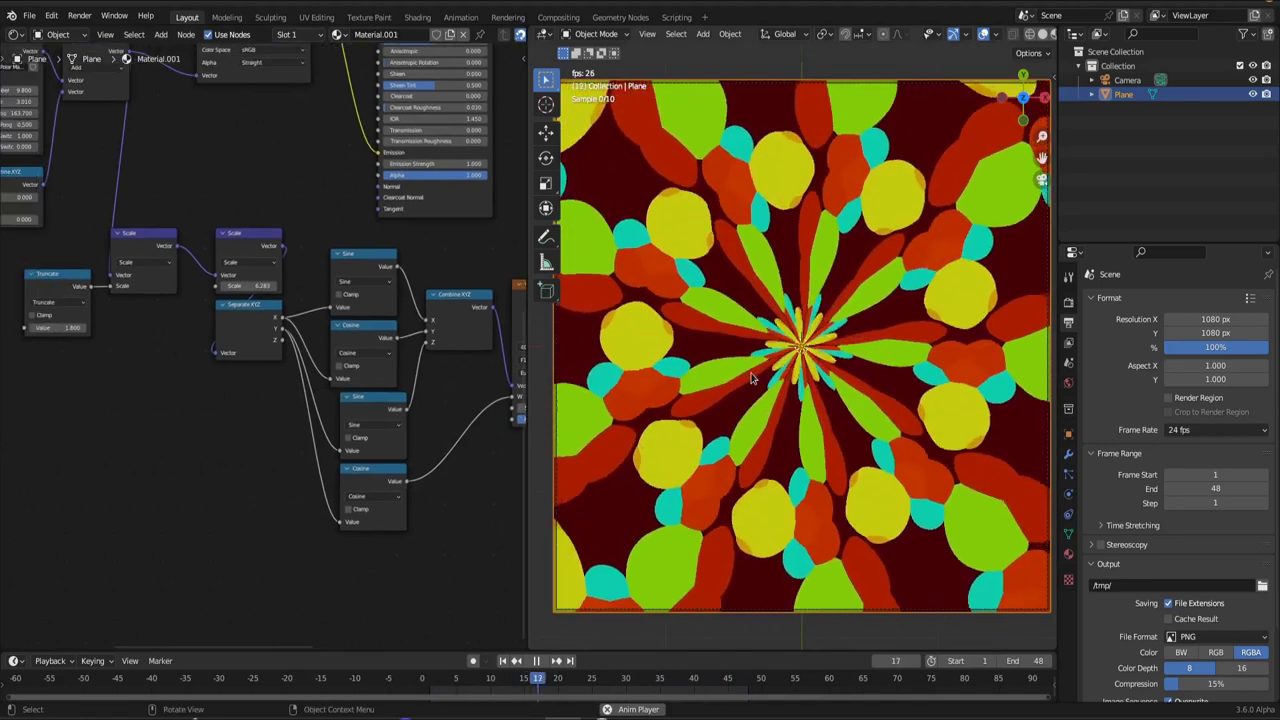
middle_click_drag(206, 355, 301, 431)
scroll(290, 360, "up", 2)
left_click_drag(262, 268, 263, 268)
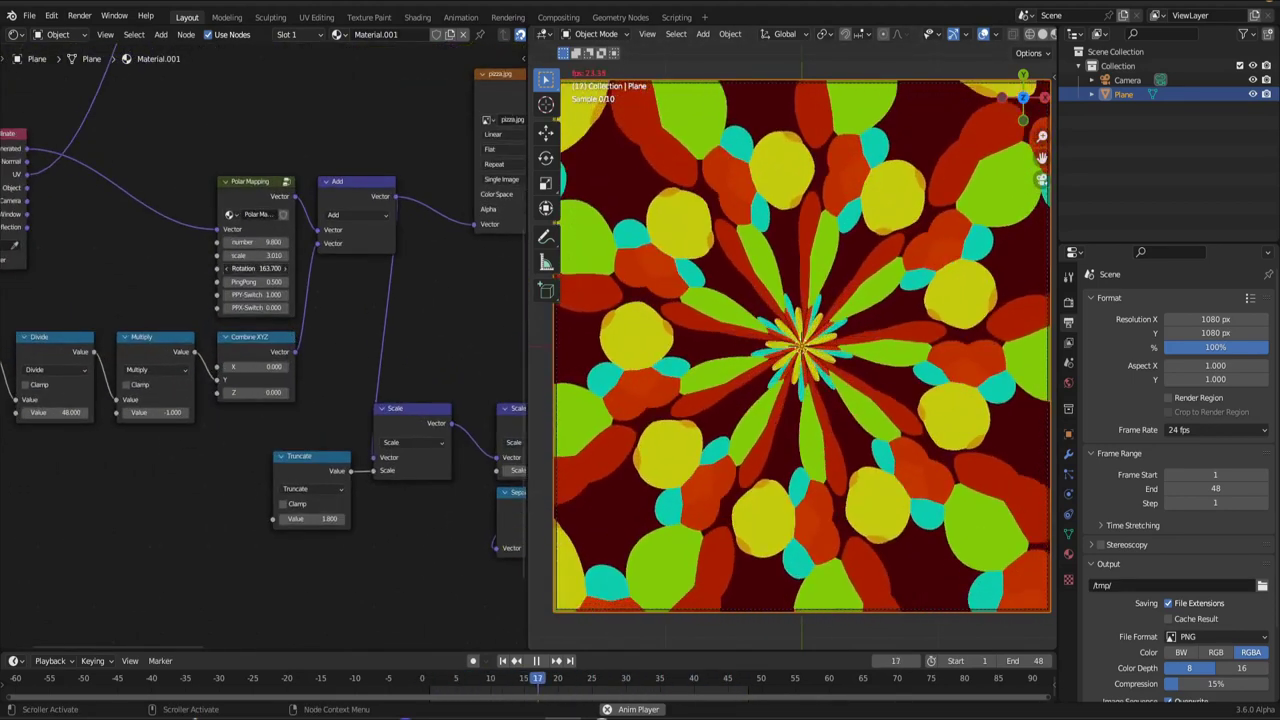